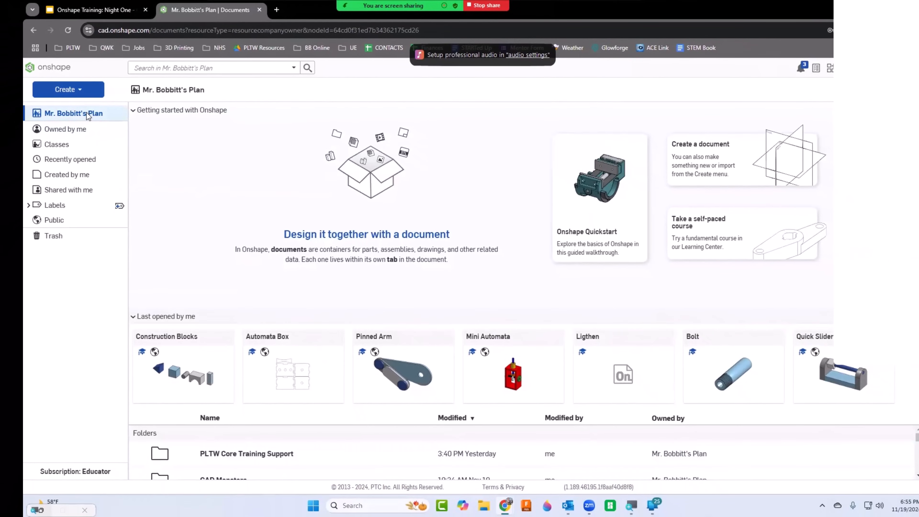
# Create a new document named "Sample Document" in the Onshape document library.
pyautogui.click(56, 144)
pyautogui.click(68, 90)
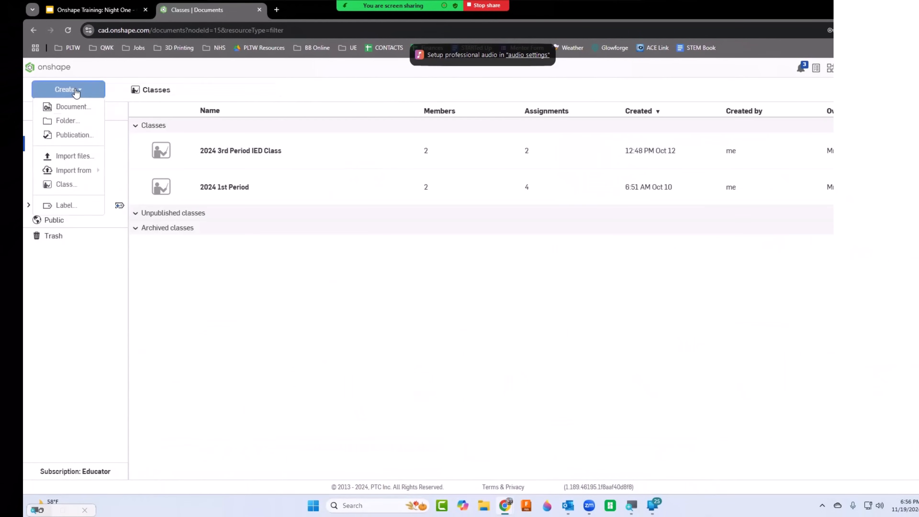
pyautogui.click(71, 107)
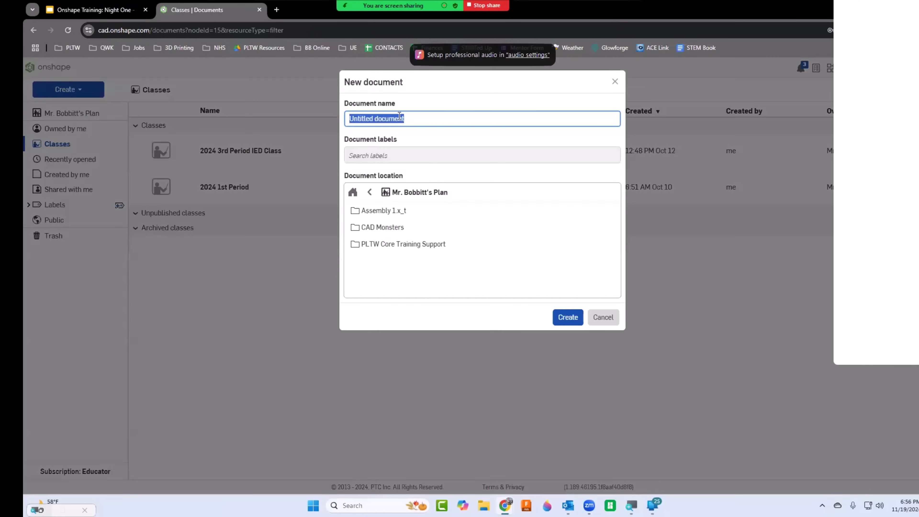
pyautogui.write('Sample Document')
pyautogui.press('Return')
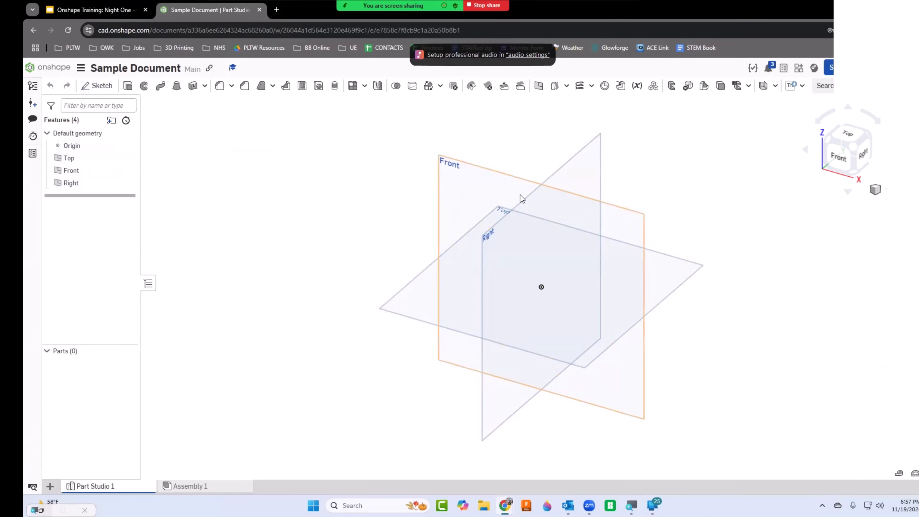
# Start a new sketch on the Front plane, viewed normal to the plane.
pyautogui.click(99, 87)
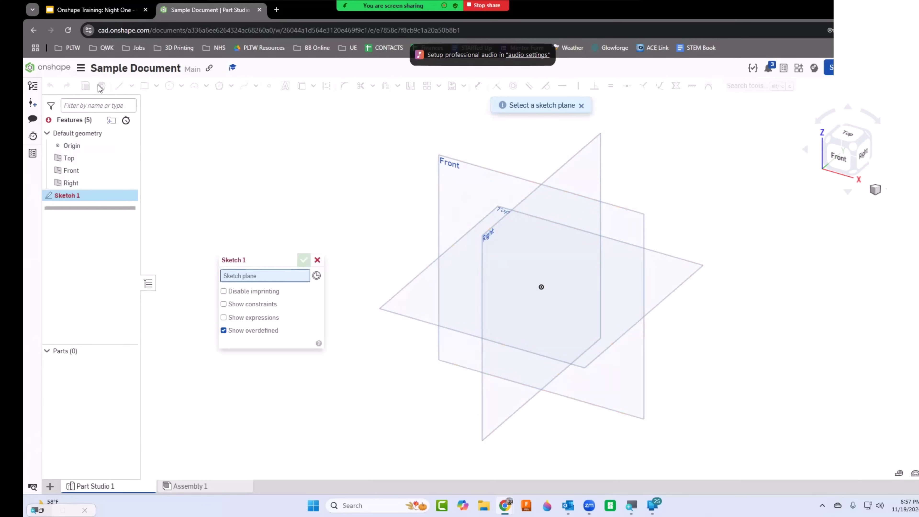
pyautogui.click(494, 181)
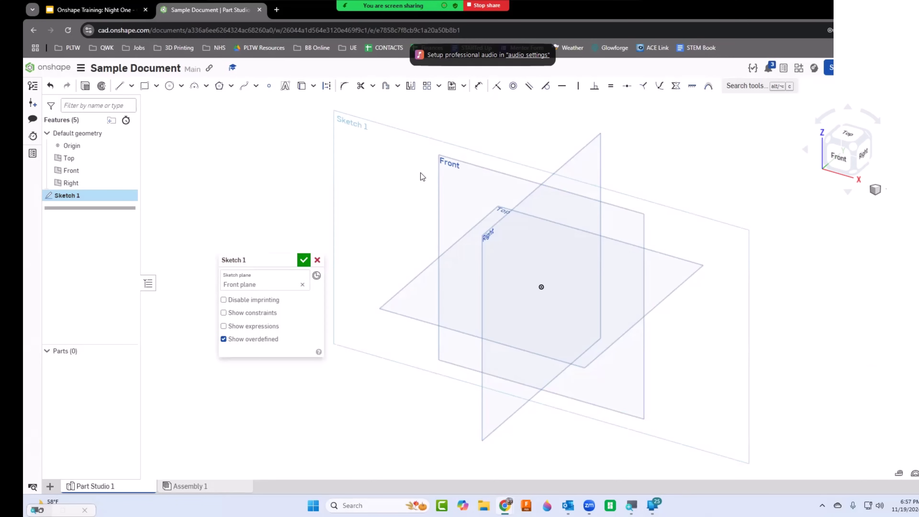
pyautogui.press('n')
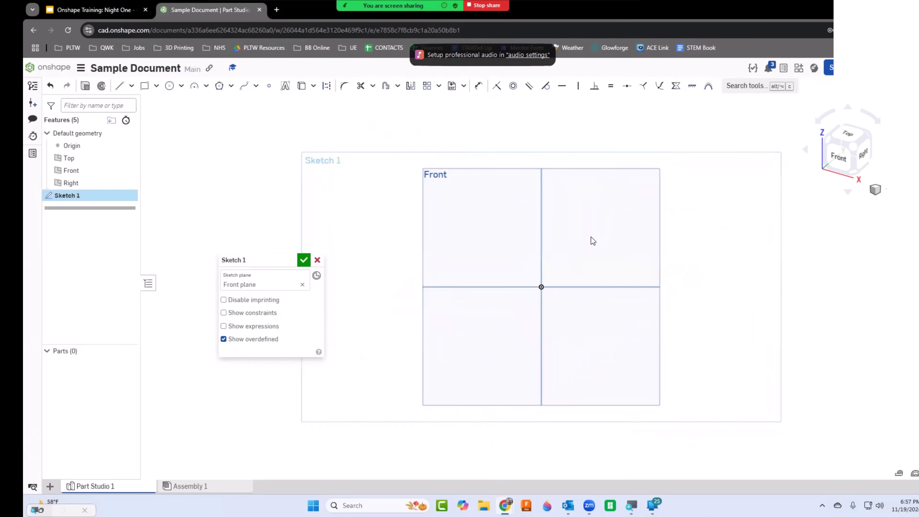
# Examine the default planes from isometric, right and normal-to-sketch views, zooming in and out around the origin.
pyautogui.moveTo(683, 206); pyautogui.dragTo(686, 294, button='right')
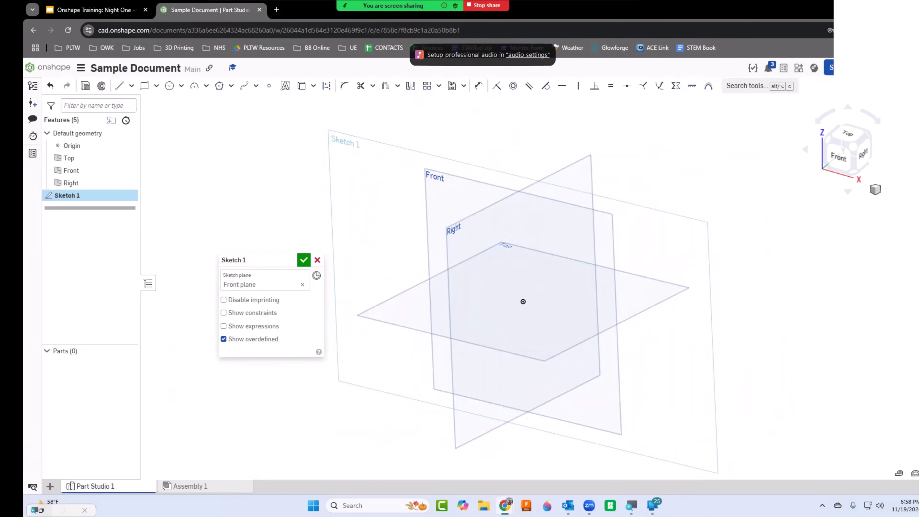
pyautogui.press('n')
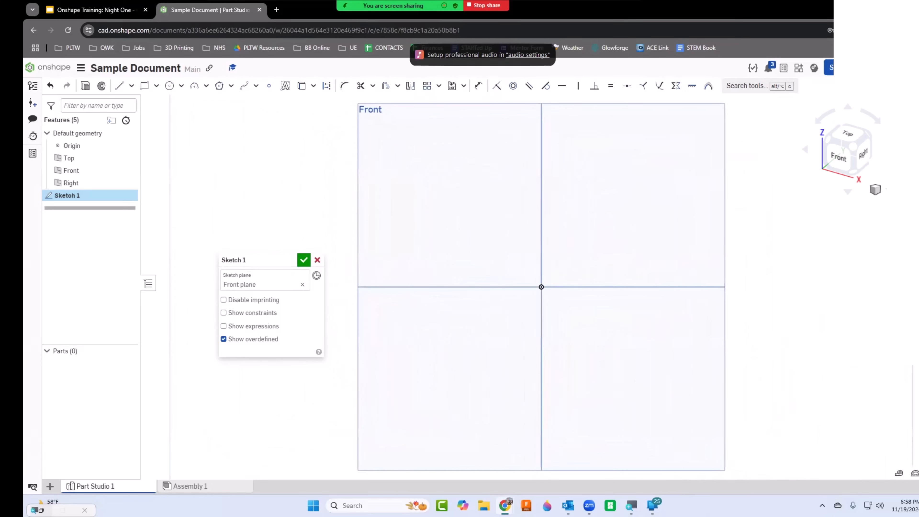
pyautogui.hotkey('shift', '7')
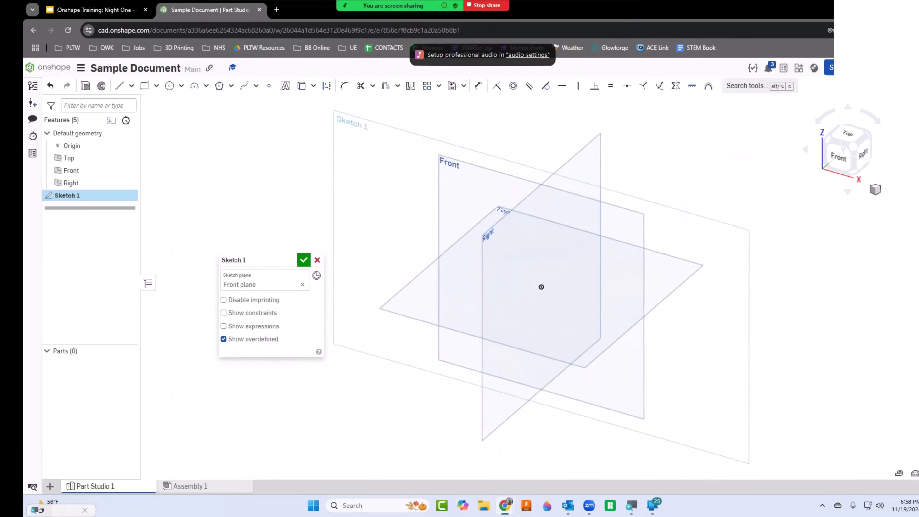
pyautogui.hotkey('shift', '4')
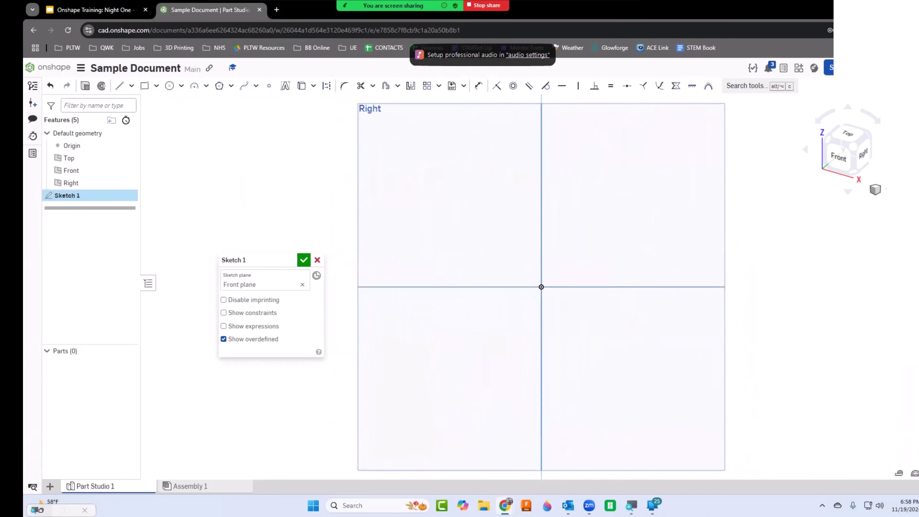
pyautogui.hotkey('shift', '7')
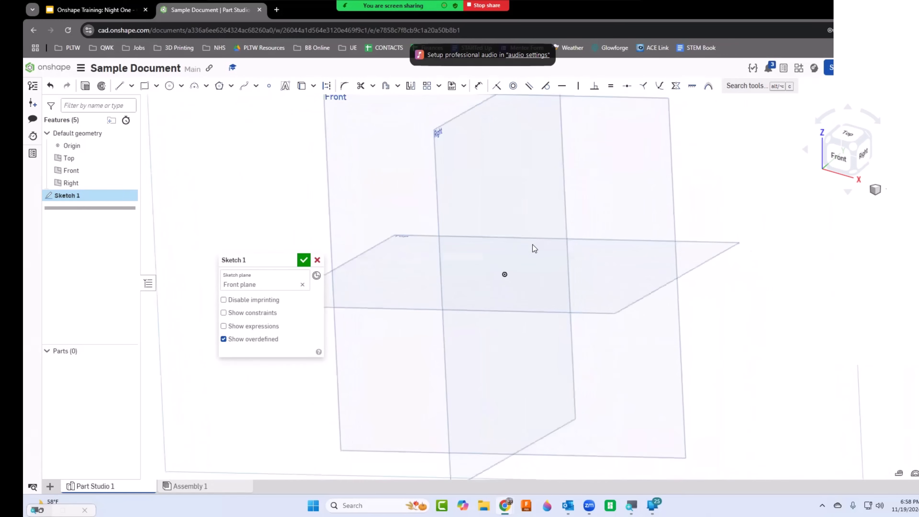
pyautogui.scroll(5, 532, 252)
pyautogui.scroll(-5, 533, 253)
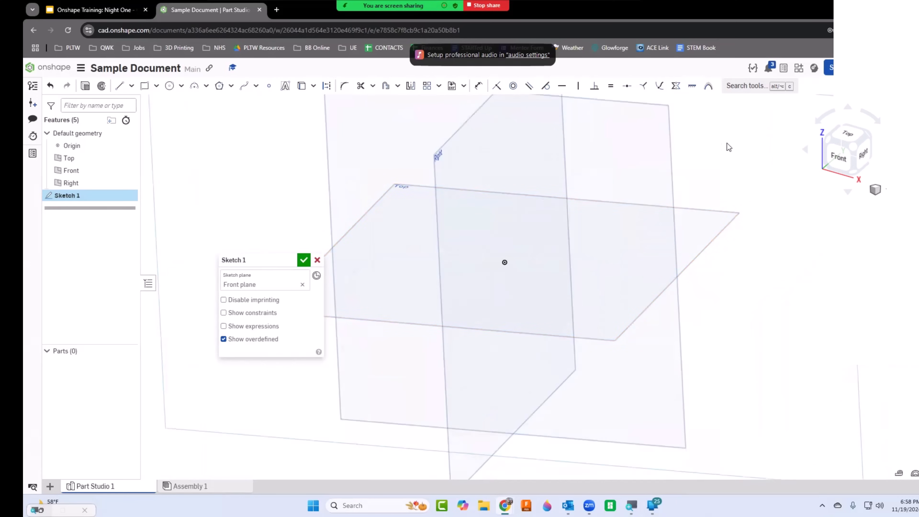
pyautogui.press('n')
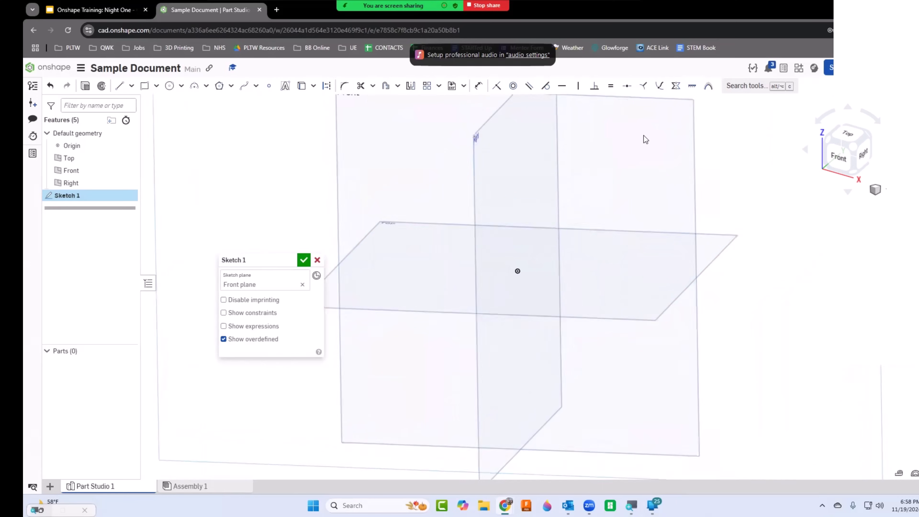
pyautogui.scroll(5, 660, 192)
pyautogui.scroll(-6, 659, 191)
pyautogui.scroll(-3, 659, 191)
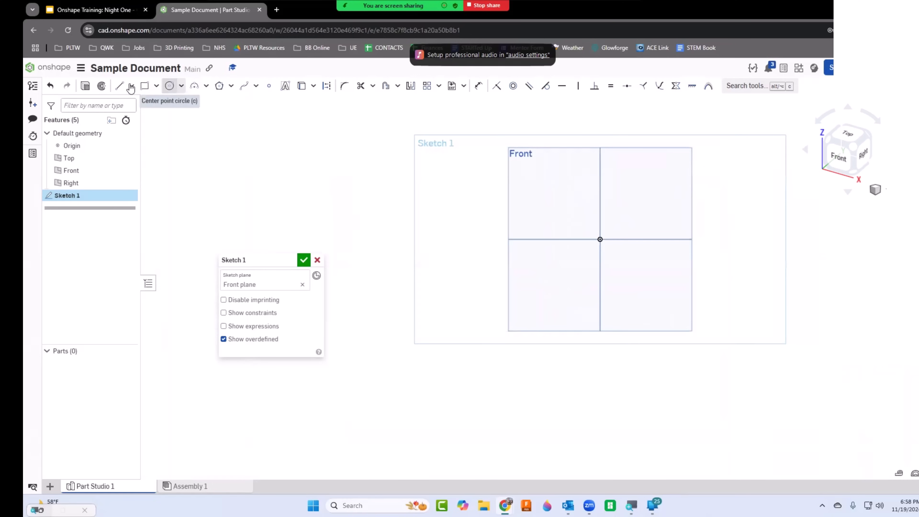
# Draw a center point circle about 3.05 in in diameter at the origin and finish the sketch.
pyautogui.click(169, 85)
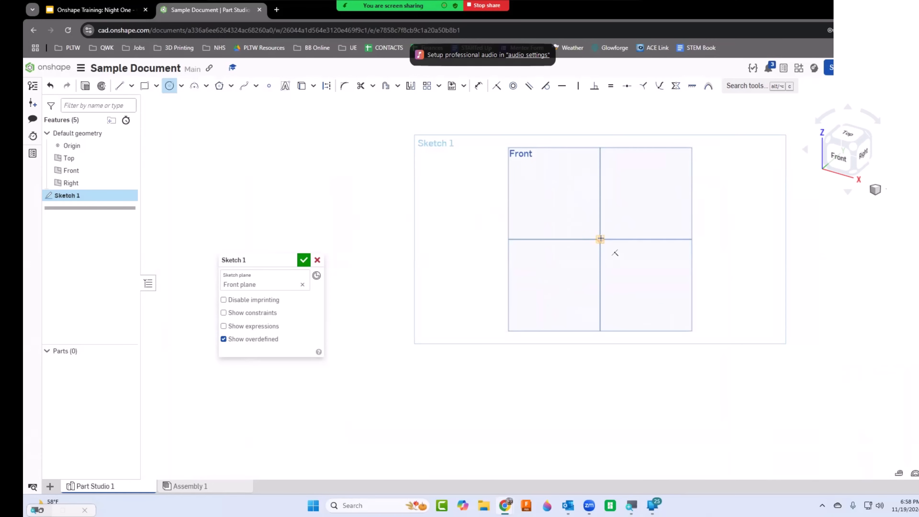
pyautogui.click(600, 238)
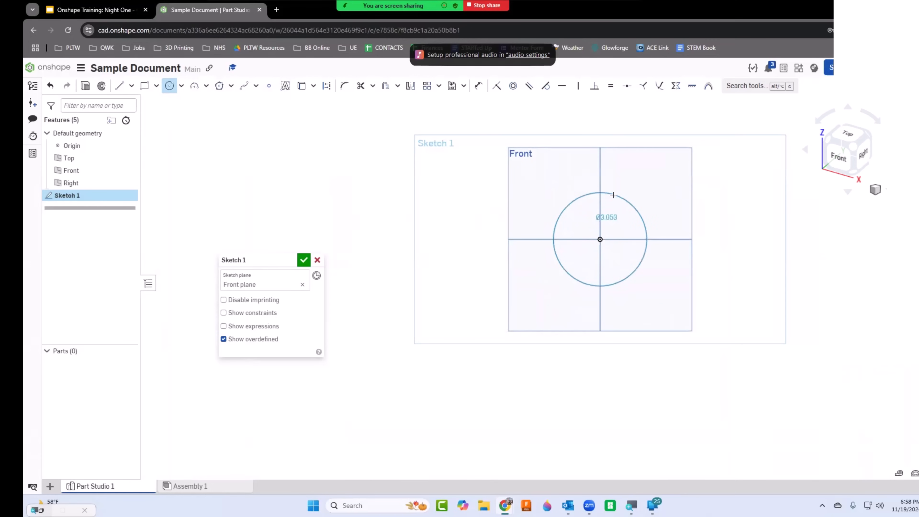
pyautogui.click(613, 195)
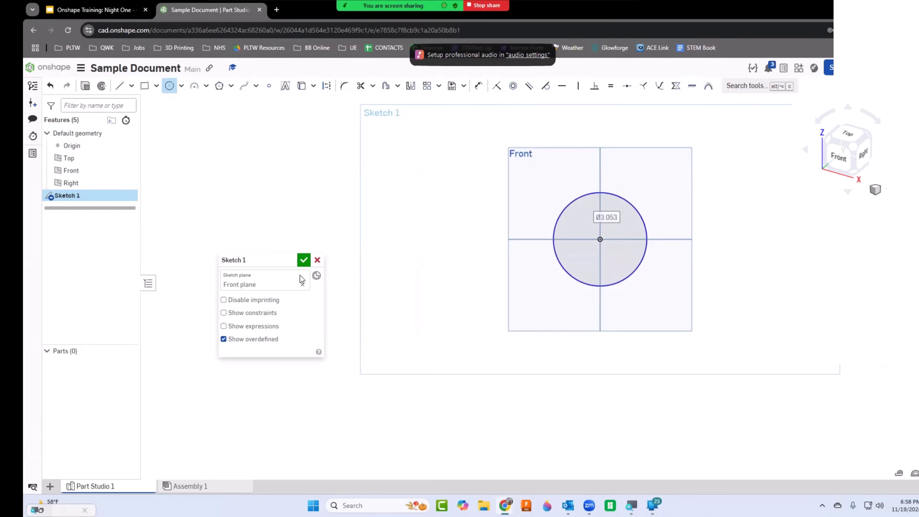
pyautogui.click(304, 260)
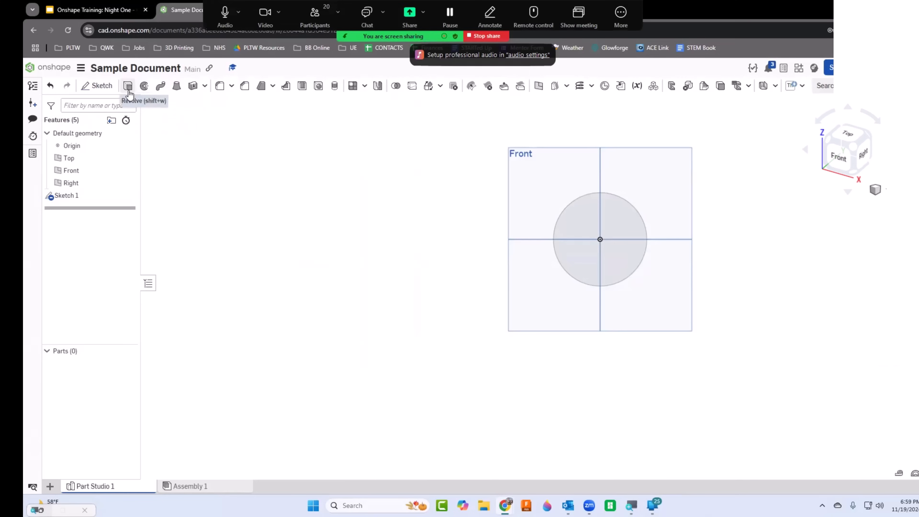
# Extrude the circle as a new solid with a blind depth of 5 in.
pyautogui.click(128, 87)
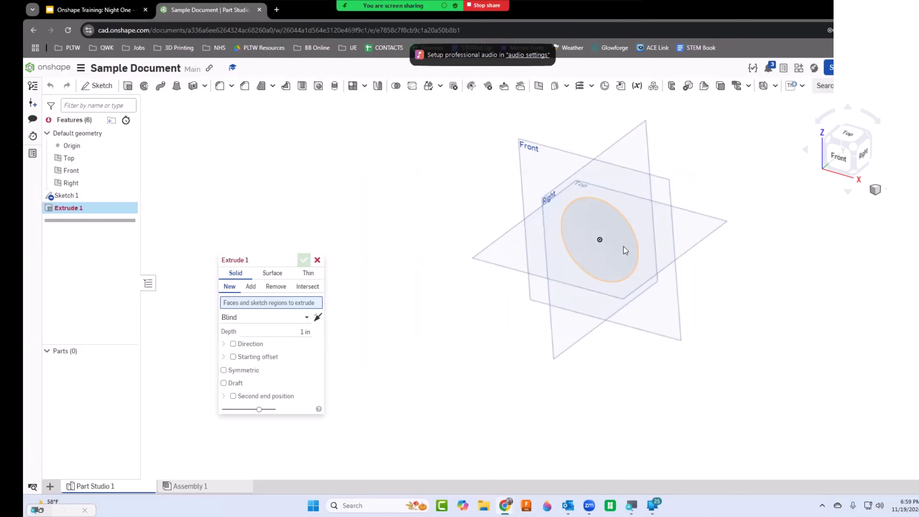
pyautogui.click(623, 238)
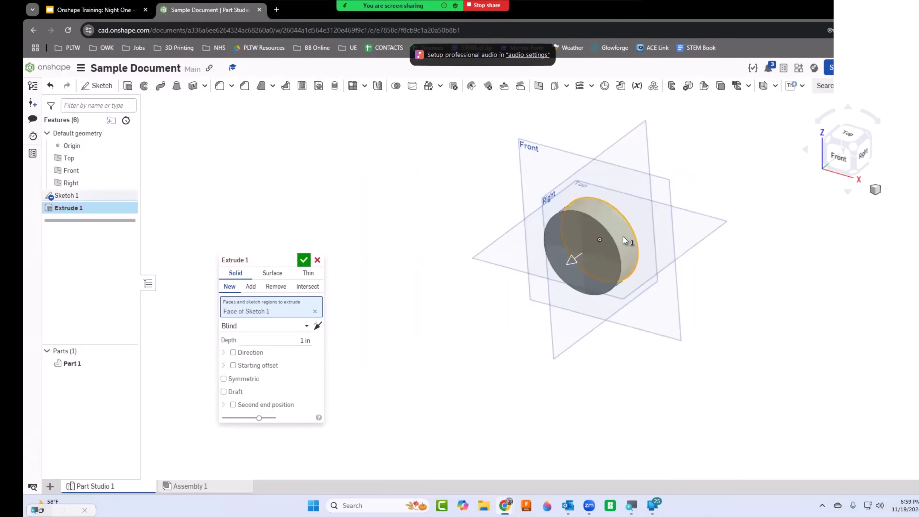
pyautogui.moveTo(572, 263); pyautogui.dragTo(492, 283)
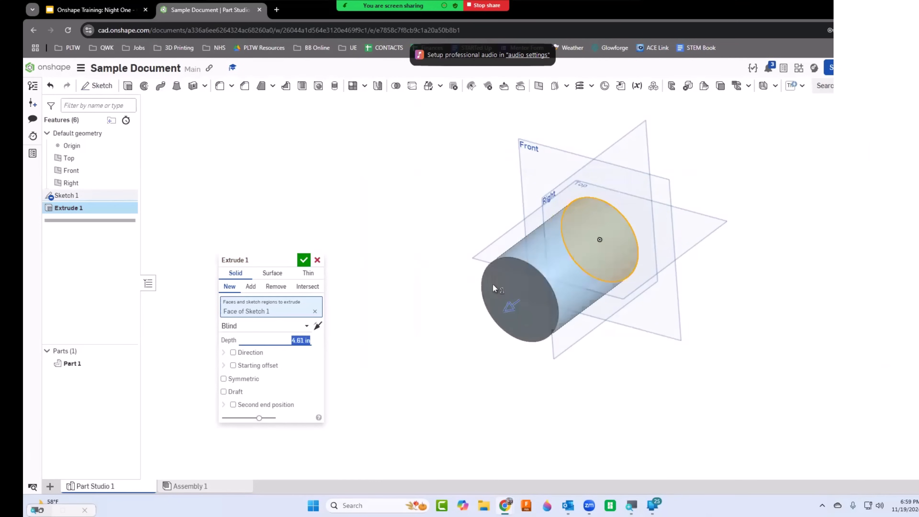
pyautogui.moveTo(272, 264); pyautogui.dragTo(399, 188)
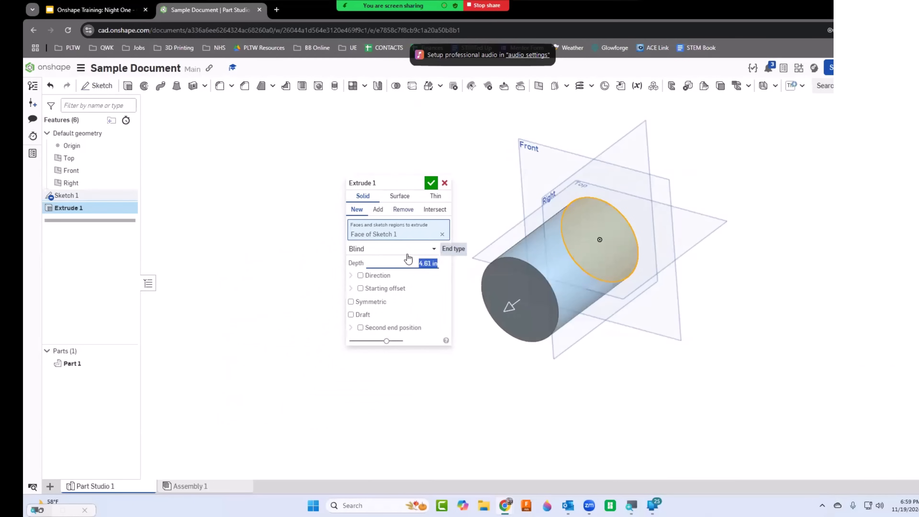
pyautogui.keyDown('ctrl'); pyautogui.moveTo(407, 248); pyautogui.dragTo(451, 280); pyautogui.keyUp('ctrl')
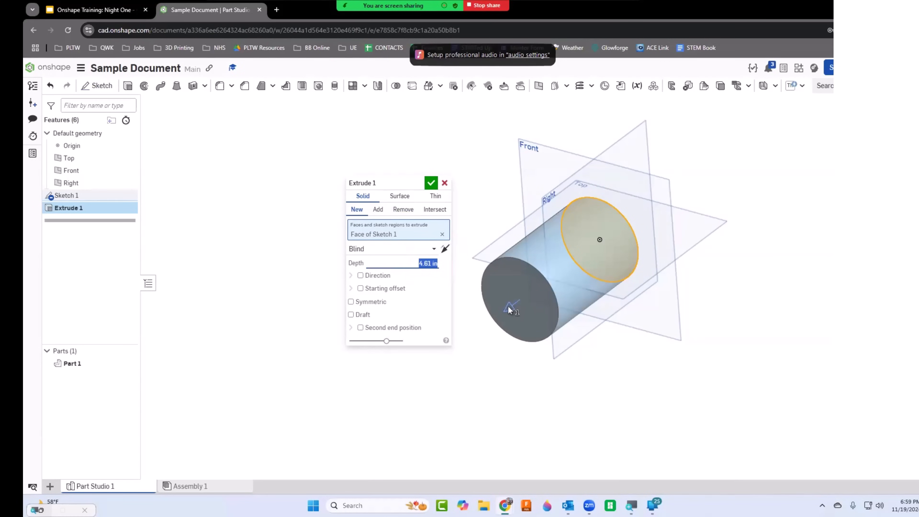
pyautogui.moveTo(510, 305)
pyautogui.mouseDown()
pyautogui.moveTo(560, 265)
pyautogui.moveTo(518, 303)
pyautogui.mouseUp()
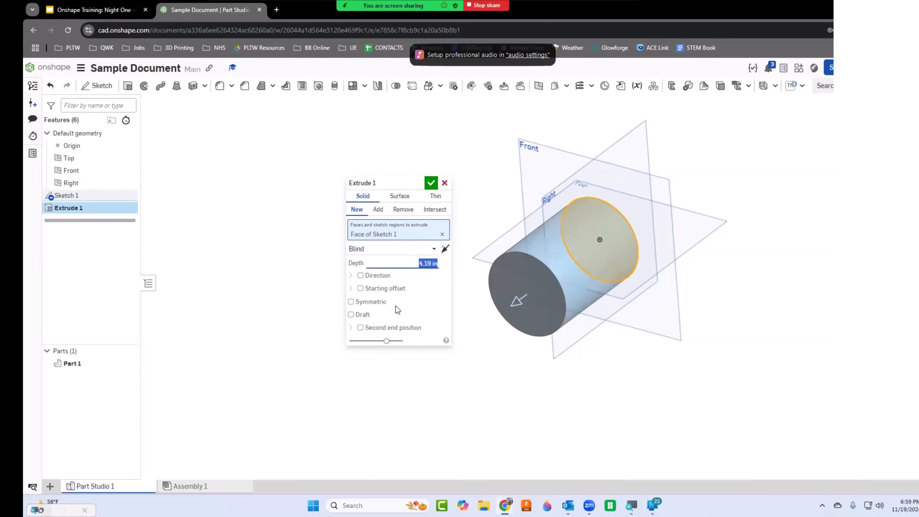
pyautogui.write('5')
pyautogui.click(430, 183)
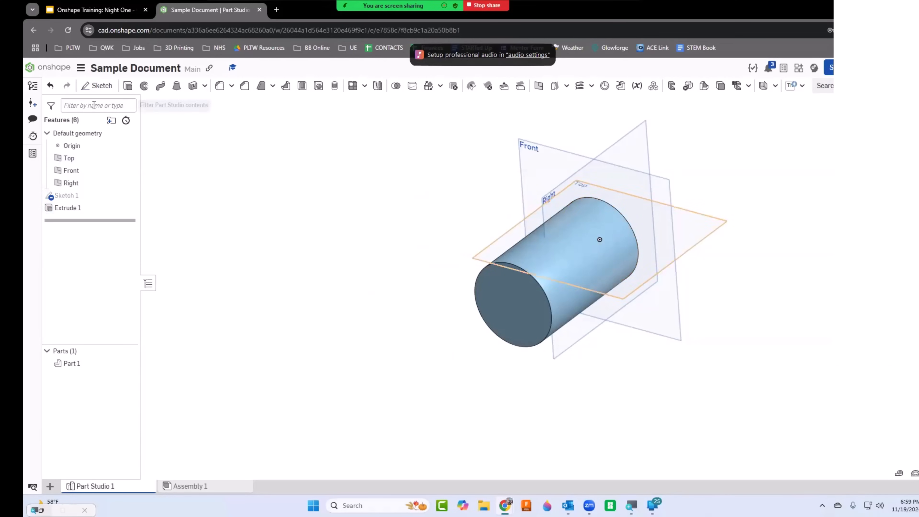
# Start a second sketch on the Front plane and draw a corner rectangle about 4.29 by 3.48 in beside the cylinder.
pyautogui.click(102, 86)
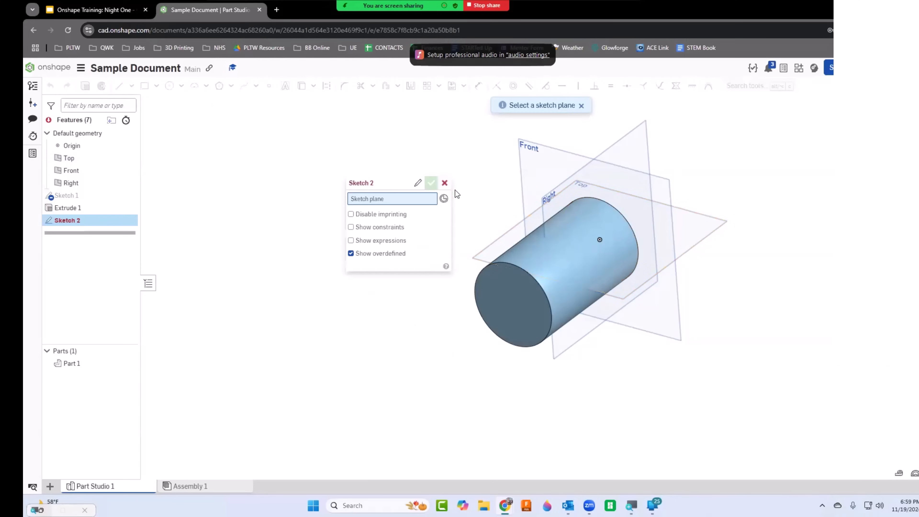
pyautogui.click(650, 178)
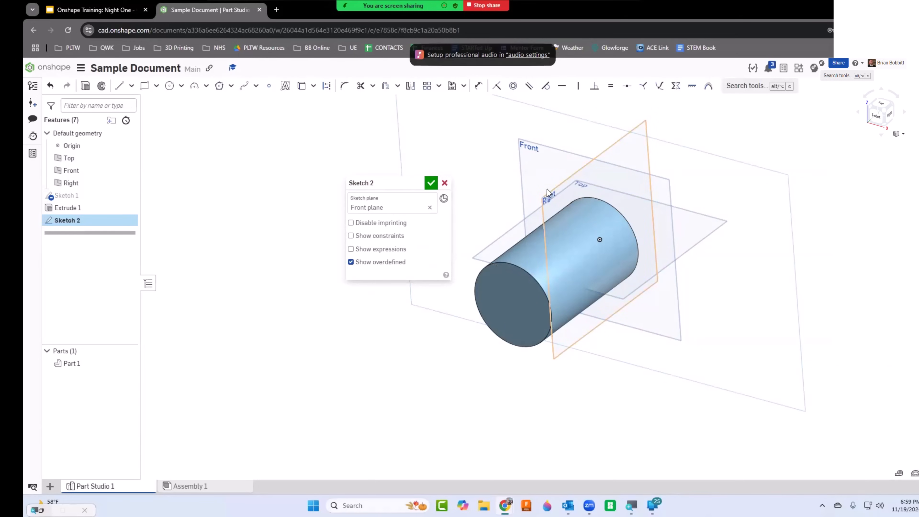
pyautogui.press('n')
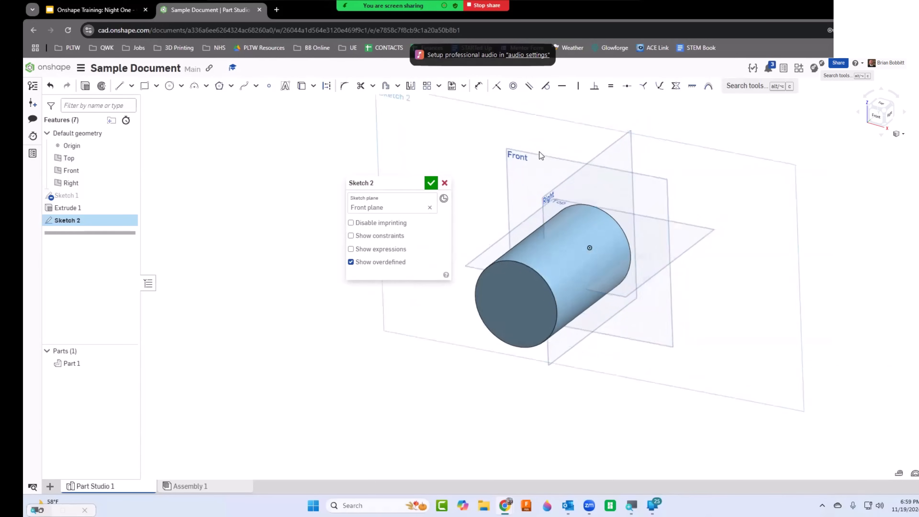
pyautogui.moveTo(387, 184); pyautogui.dragTo(242, 131)
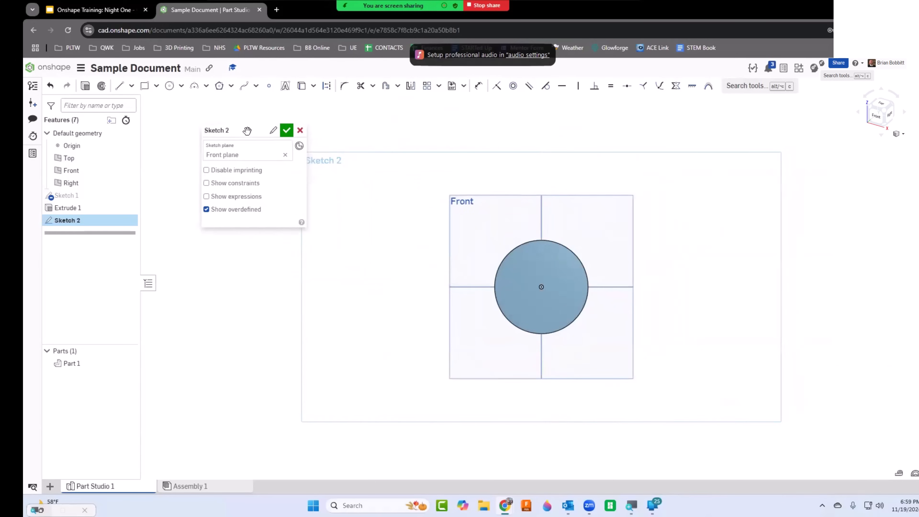
pyautogui.click(145, 88)
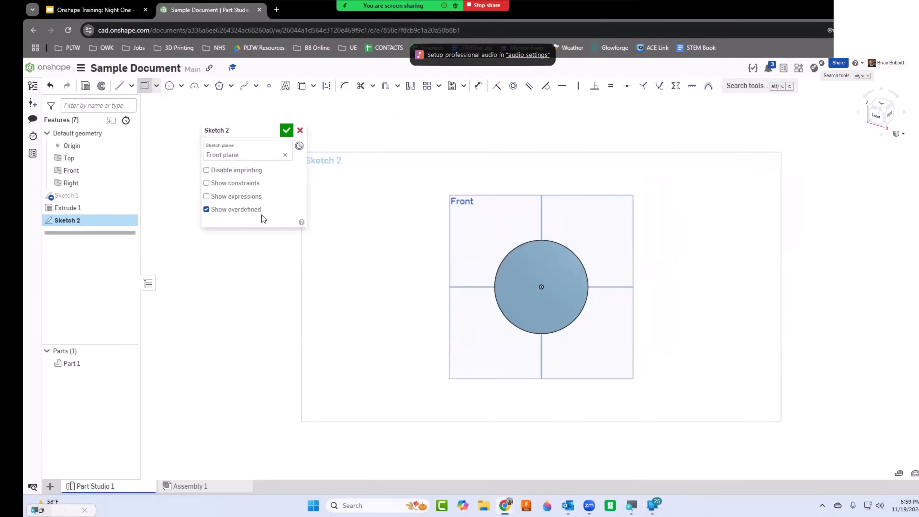
pyautogui.click(340, 232)
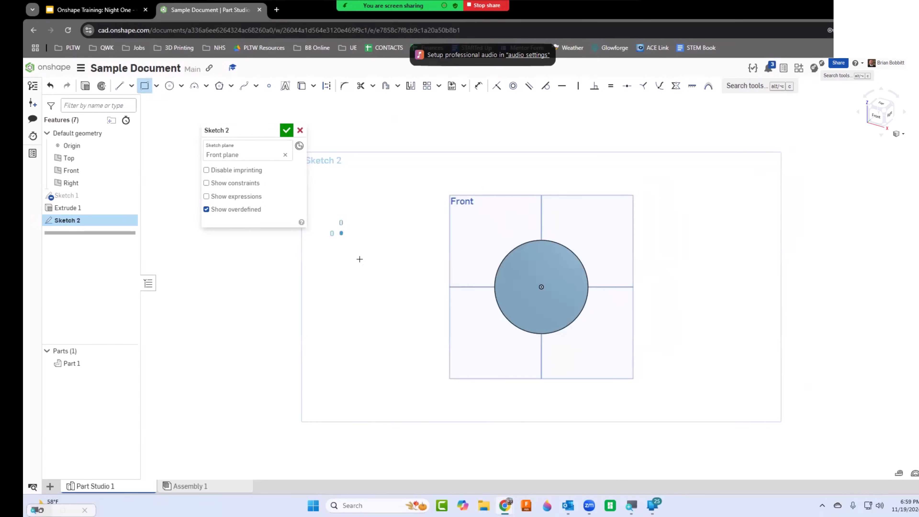
pyautogui.click(472, 338)
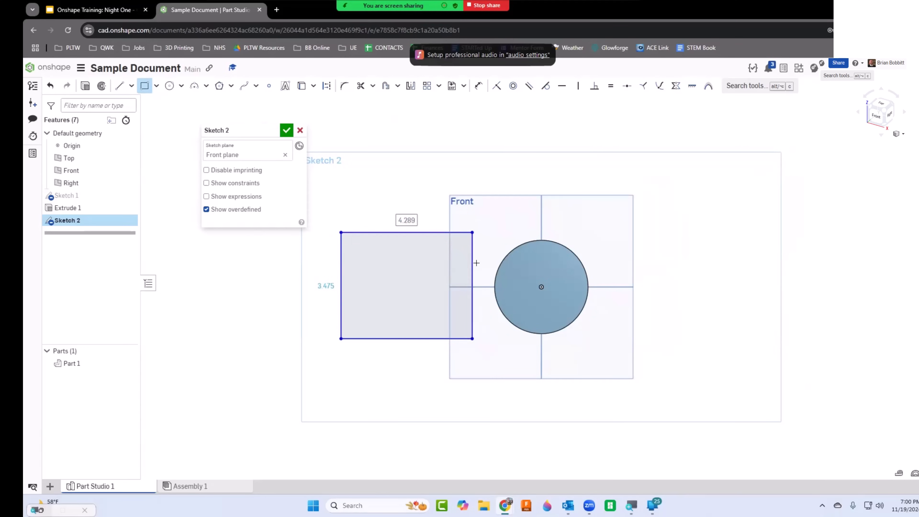
pyautogui.hotkey('ctrl', '2')
pyautogui.keyDown('ctrl'); pyautogui.moveTo(382, 202); pyautogui.dragTo(426, 234); pyautogui.keyUp('ctrl')
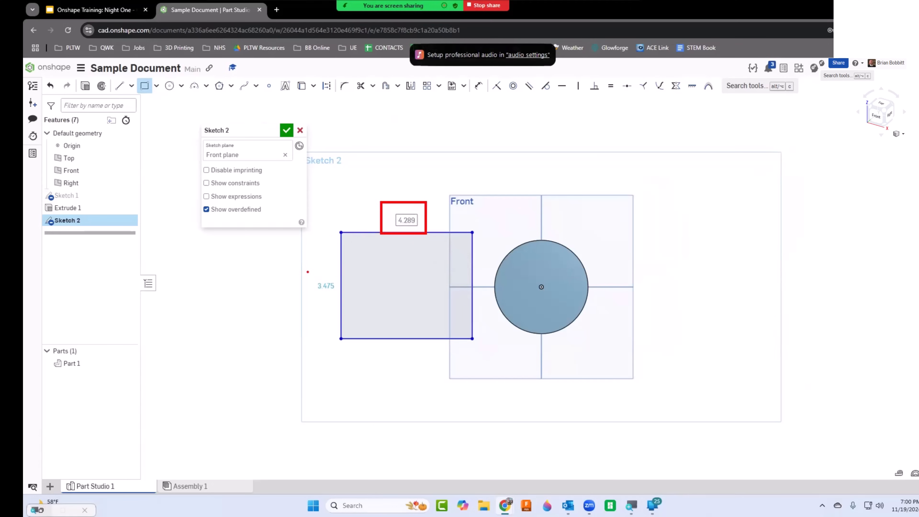
pyautogui.keyDown('ctrl'); pyautogui.moveTo(307, 272); pyautogui.dragTo(339, 301); pyautogui.keyUp('ctrl')
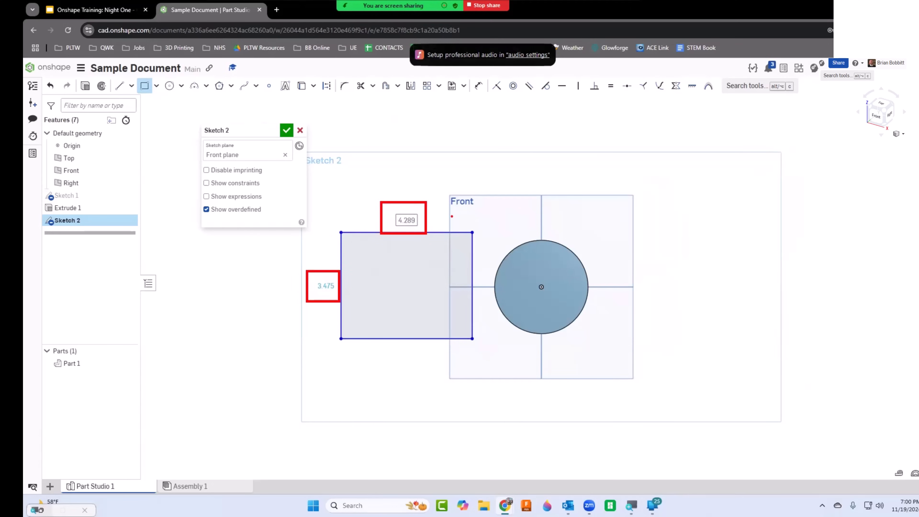
pyautogui.press('Escape')
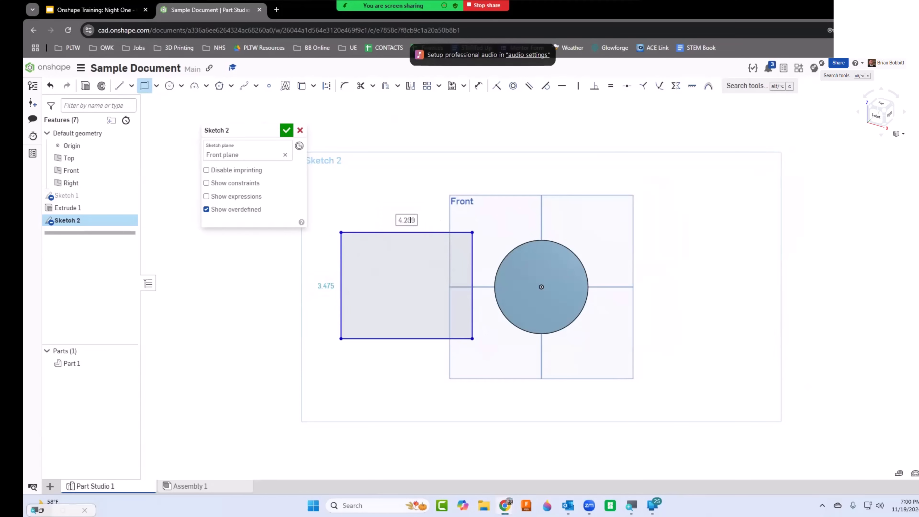
# Set the rectangle's width to 5 in and its height to 3 in.
pyautogui.doubleClick(410, 219)
pyautogui.write('5')
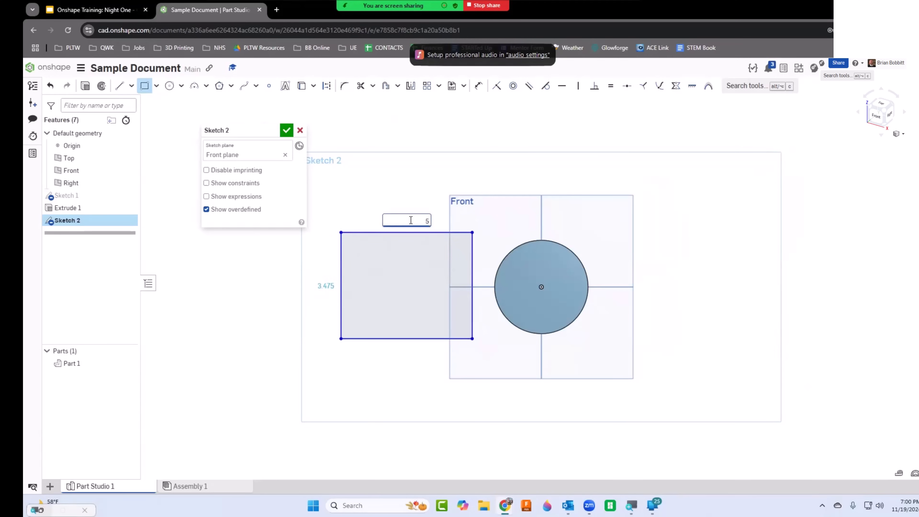
pyautogui.press('Return')
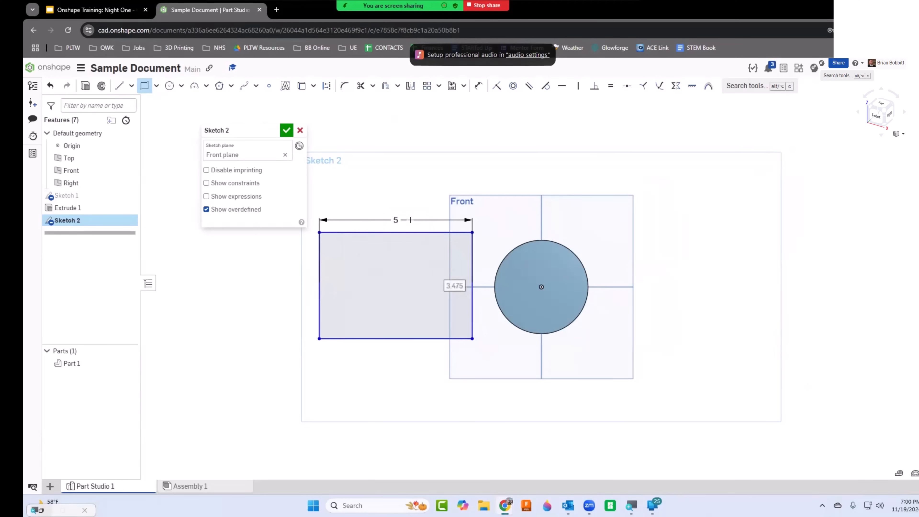
pyautogui.write('3')
pyautogui.press('Return')
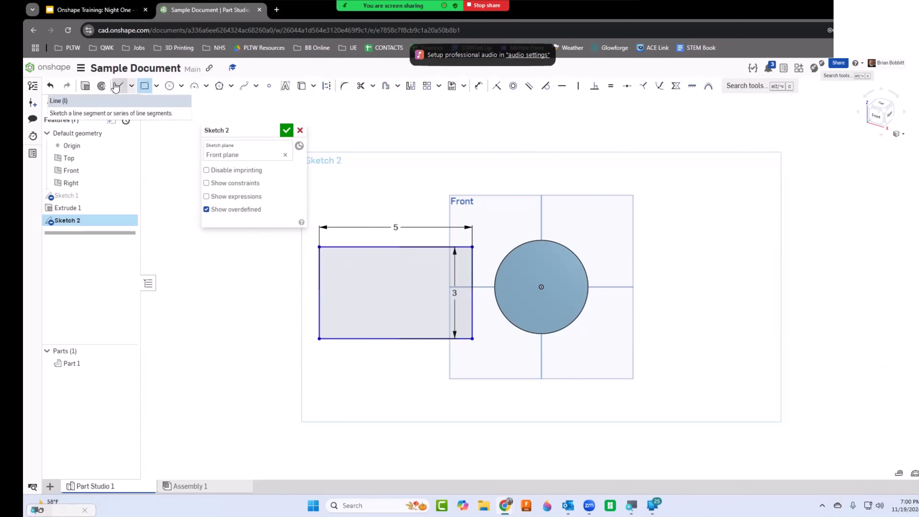
# Extrude the rectangle as a new solid with a blind depth of about 3.79 in toward the front.
pyautogui.hotkey('shift', 'e')
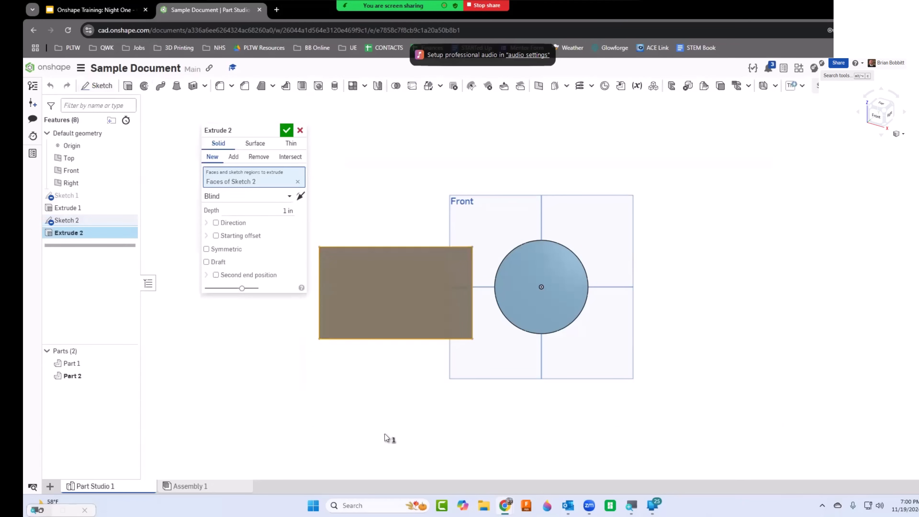
pyautogui.moveTo(431, 384); pyautogui.dragTo(416, 414, button='right')
pyautogui.moveTo(402, 283); pyautogui.dragTo(375, 322)
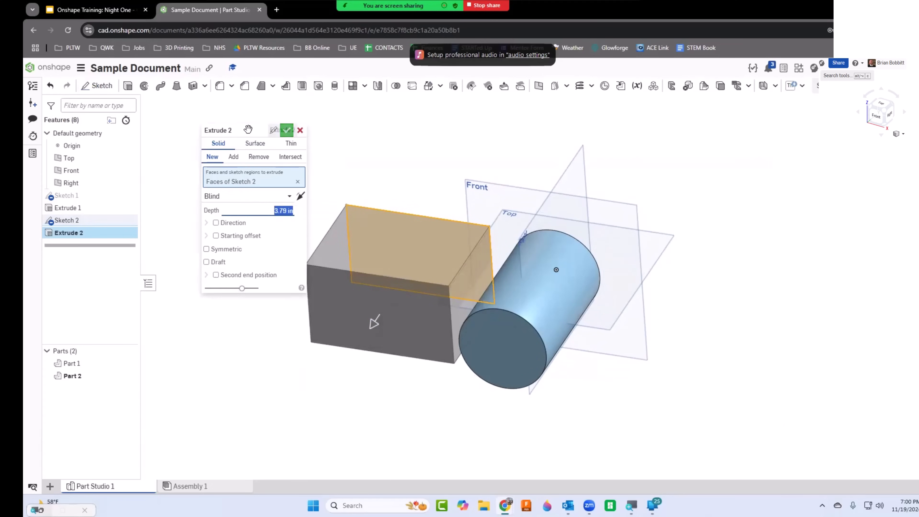
pyautogui.click(291, 131)
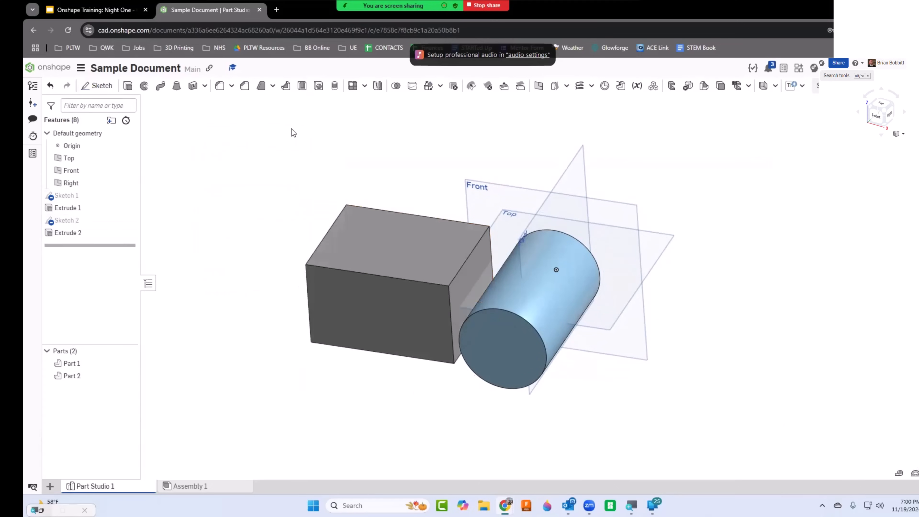
pyautogui.moveTo(769, 234)
pyautogui.mouseDown(button='right')
pyautogui.moveTo(786, 197)
pyautogui.moveTo(759, 236)
pyautogui.moveTo(760, 222)
pyautogui.mouseUp(button='right')
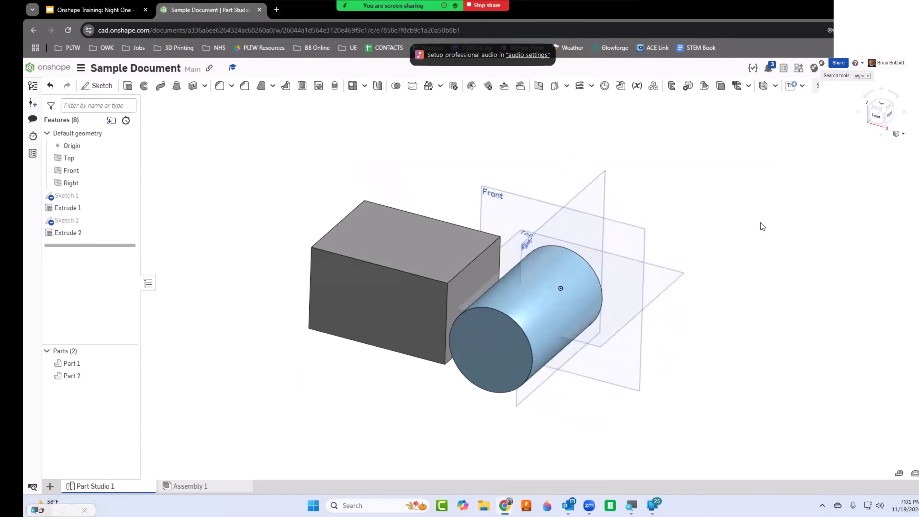
# Start a third sketch on the Front plane and draw a closed, irregular zigzag profile of eight lines on the cylinder's free side.
pyautogui.click(98, 86)
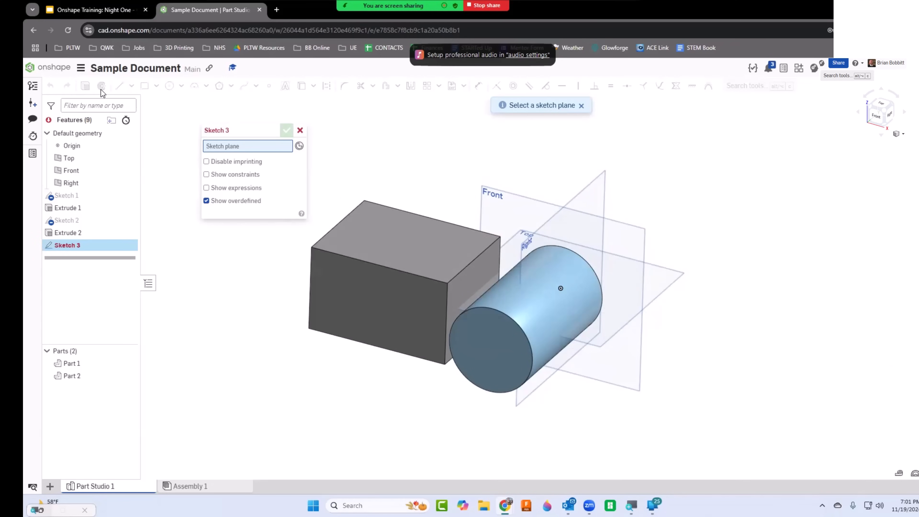
pyautogui.click(619, 226)
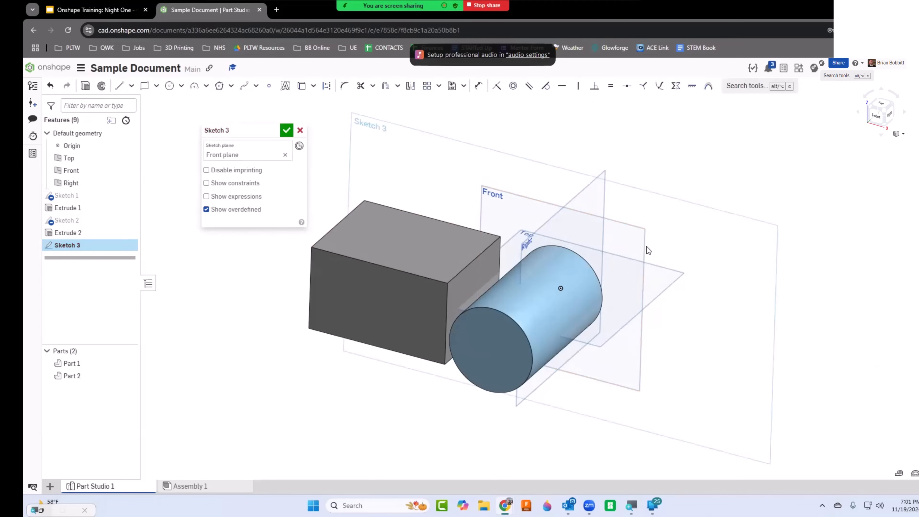
pyautogui.press('n')
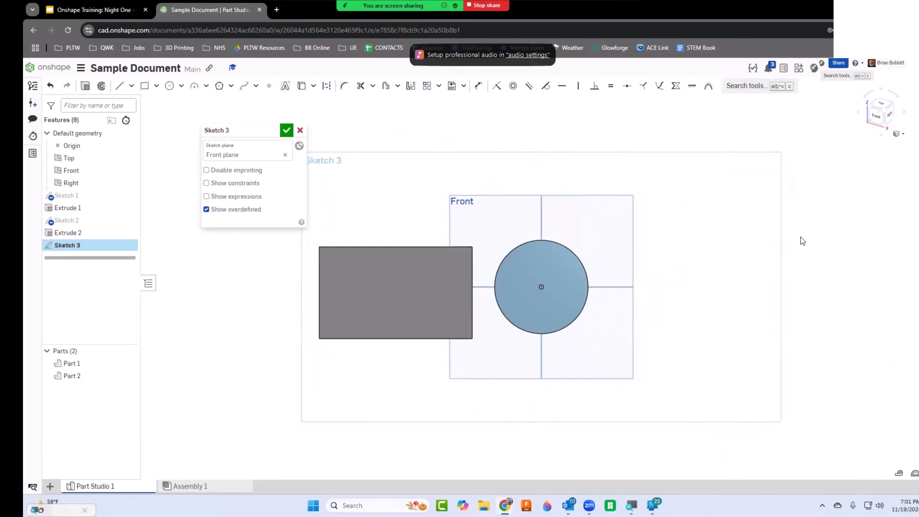
pyautogui.click(121, 87)
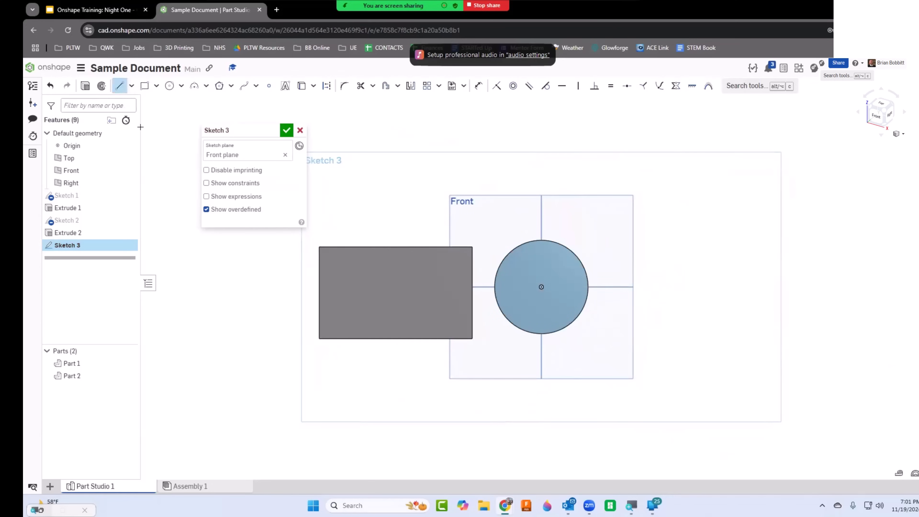
pyautogui.click(119, 87)
pyautogui.click(629, 297)
pyautogui.click(699, 187)
pyautogui.click(714, 283)
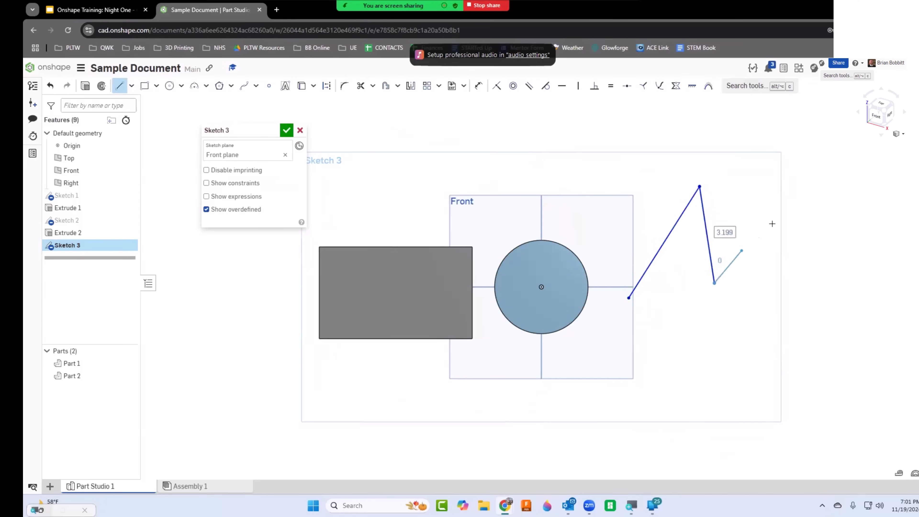
pyautogui.click(775, 221)
pyautogui.click(818, 345)
pyautogui.click(725, 376)
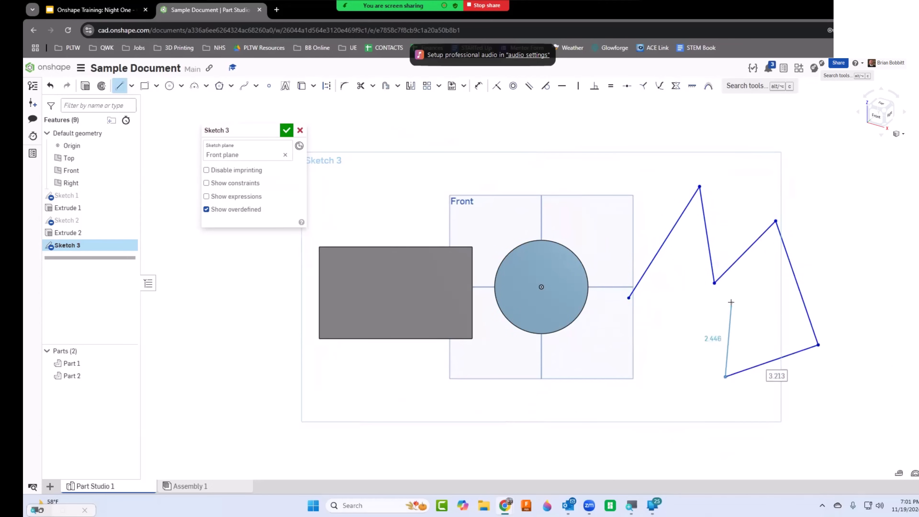
pyautogui.click(731, 302)
pyautogui.click(670, 368)
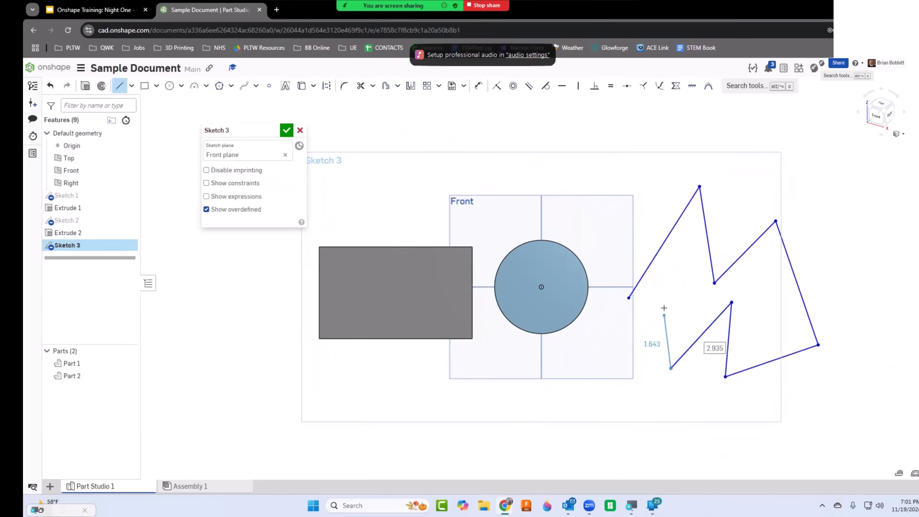
pyautogui.click(628, 297)
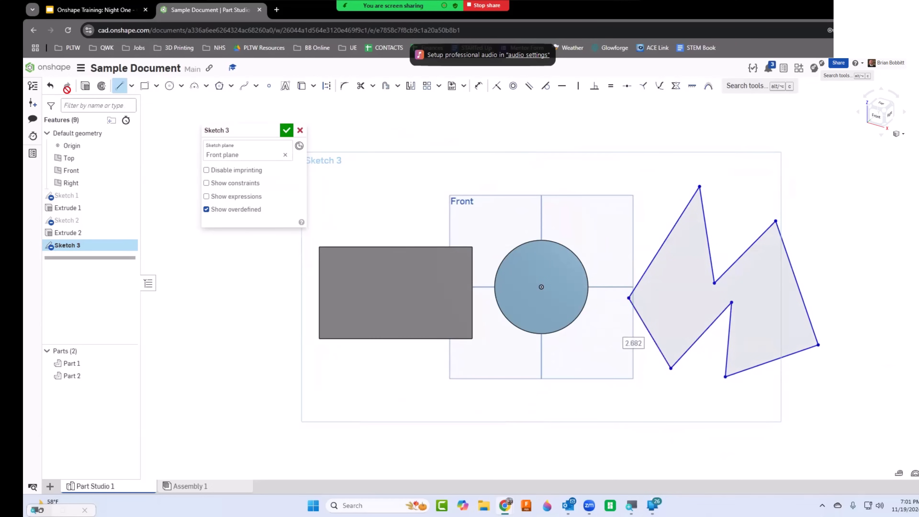
# Undo the zigzag profile's closing line and redraw it between the two open endpoints.
pyautogui.click(50, 86)
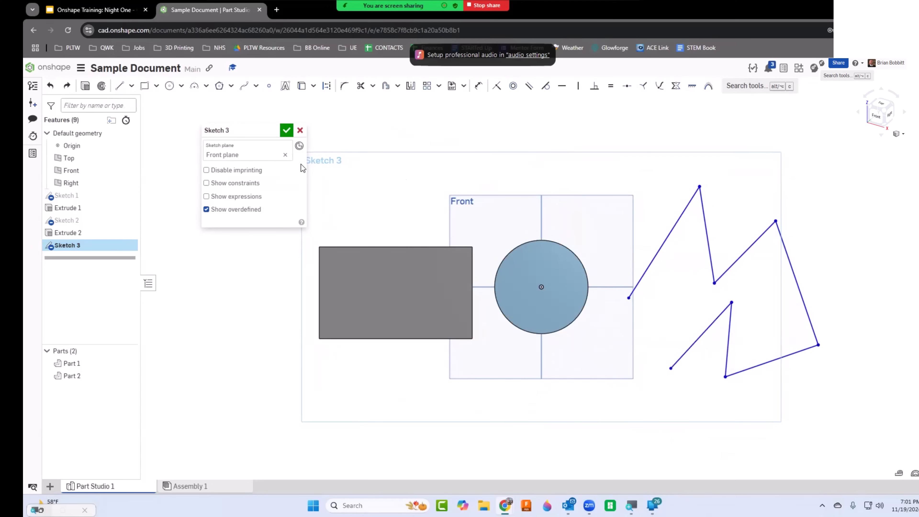
pyautogui.click(120, 86)
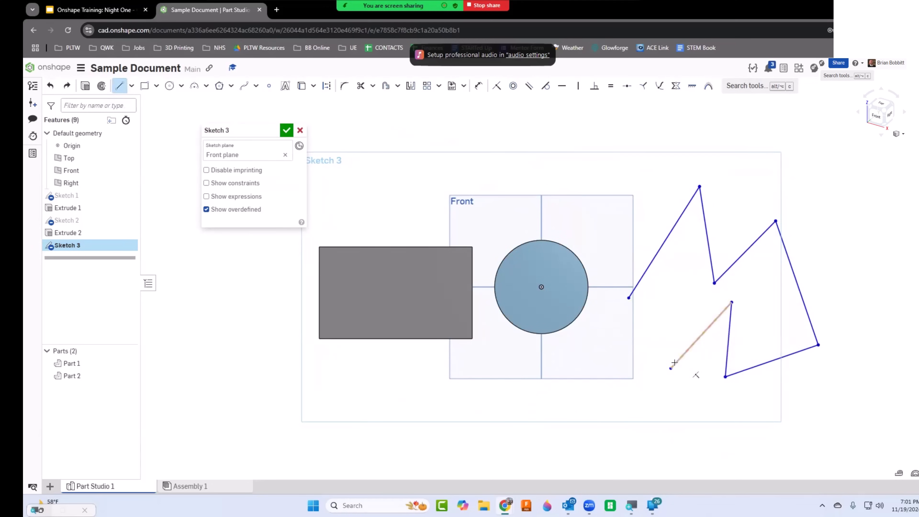
pyautogui.click(629, 298)
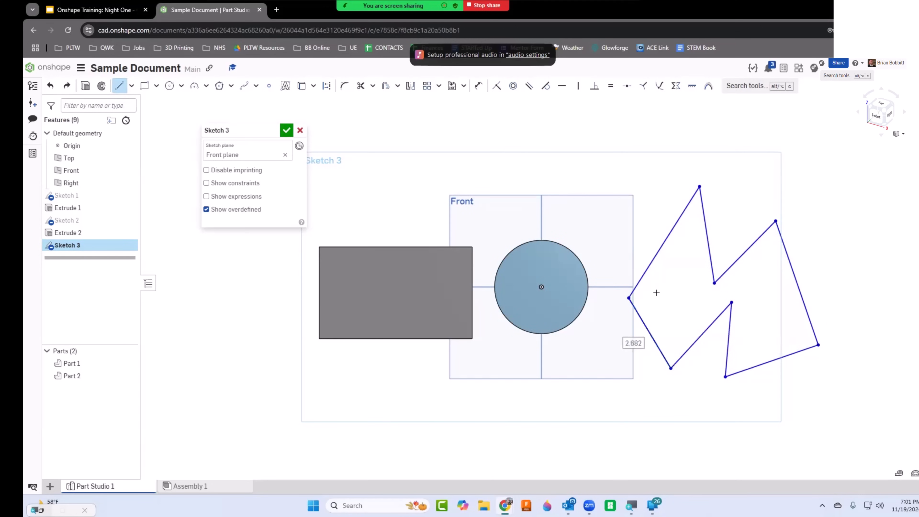
# Draw two connected lines crossing the closed zigzag profile, and undo them.
pyautogui.click(670, 277)
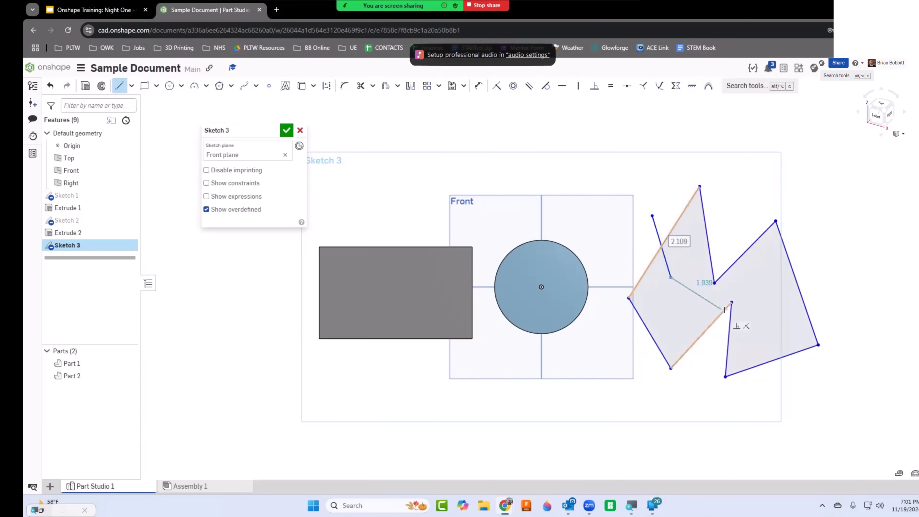
pyautogui.click(724, 327)
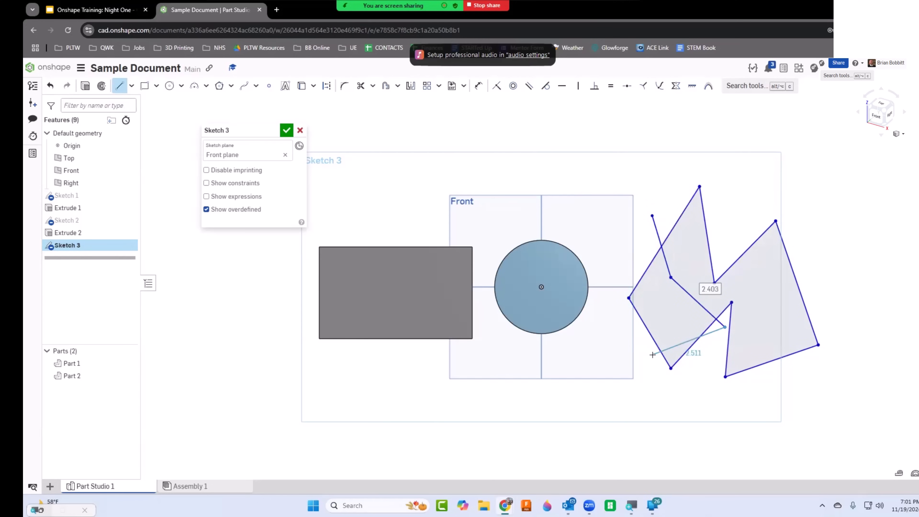
pyautogui.click(51, 86)
pyautogui.click(50, 86)
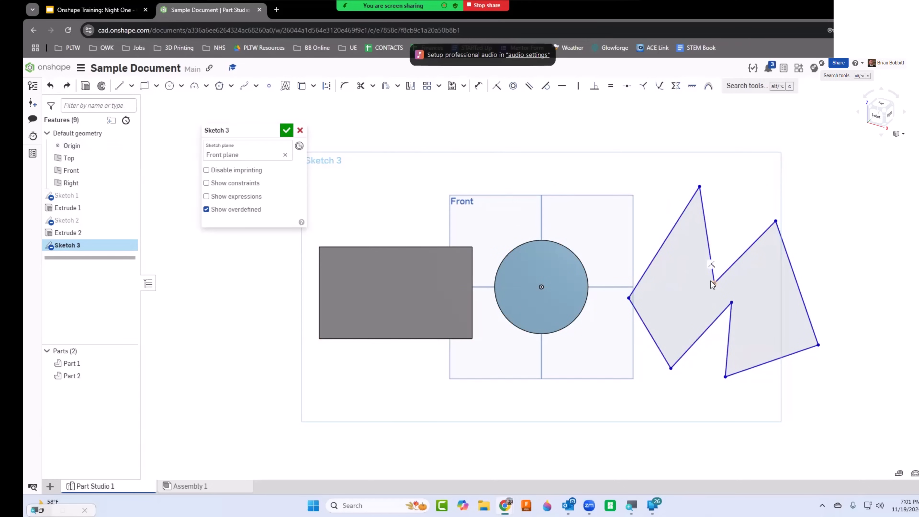
# Extrude the zigzag profile as a new solid with a blind depth of about 2.96 in.
pyautogui.press('Return')
pyautogui.hotkey('shift', 'e')
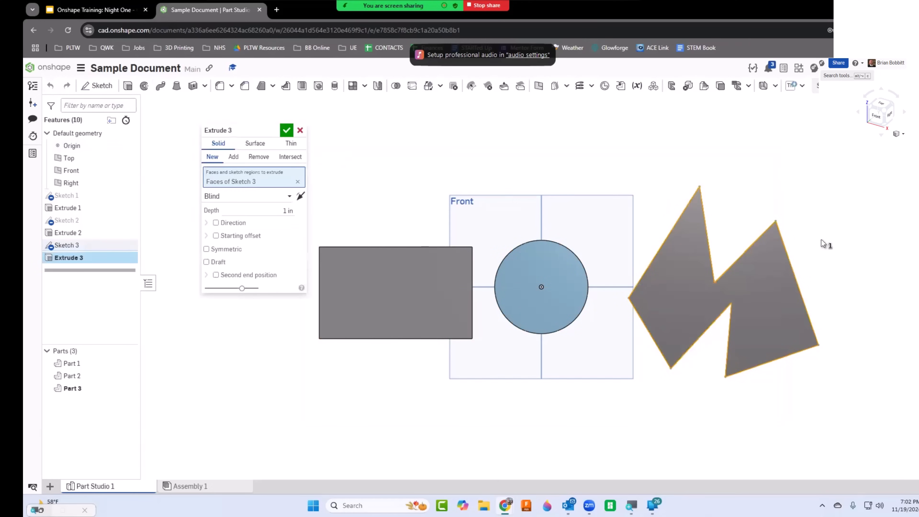
pyautogui.moveTo(823, 244); pyautogui.dragTo(789, 283, button='right')
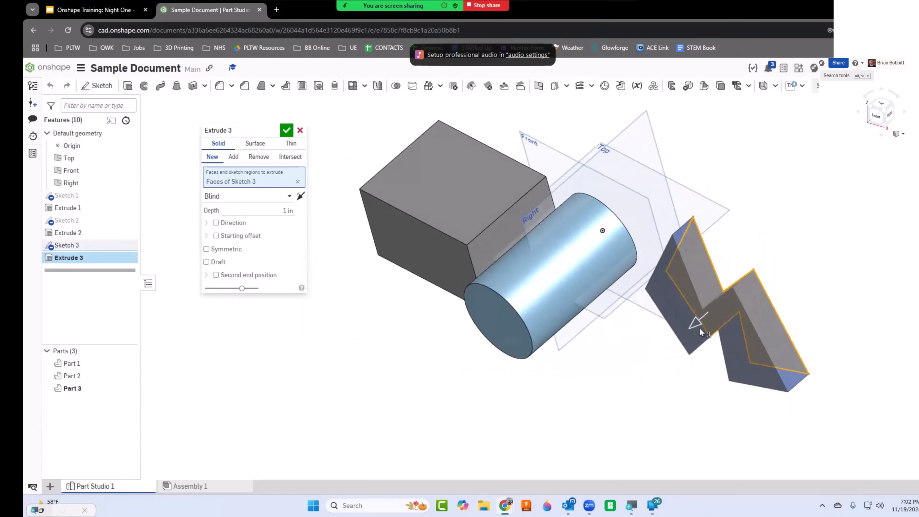
pyautogui.moveTo(694, 325); pyautogui.dragTo(654, 360)
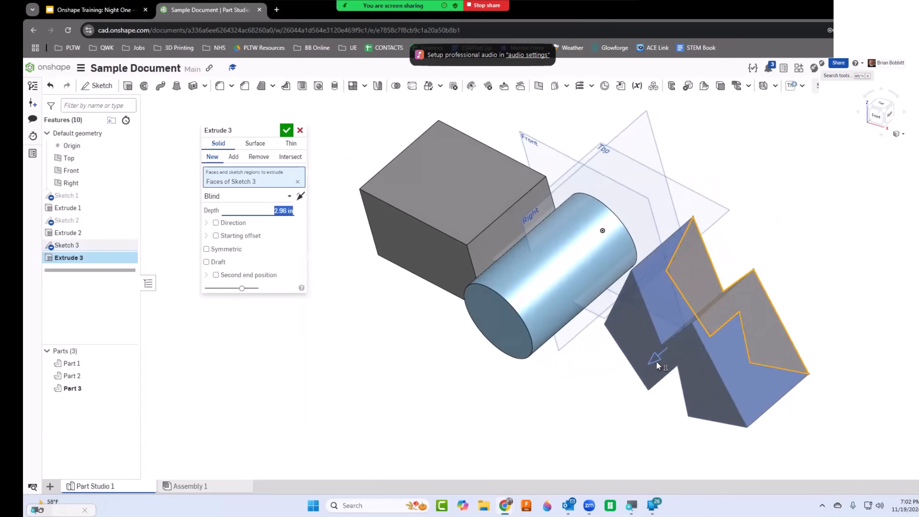
pyautogui.click(286, 133)
pyautogui.moveTo(365, 318)
pyautogui.mouseDown(button='right')
pyautogui.moveTo(343, 312)
pyautogui.moveTo(405, 311)
pyautogui.moveTo(365, 330)
pyautogui.moveTo(352, 311)
pyautogui.mouseUp(button='right')
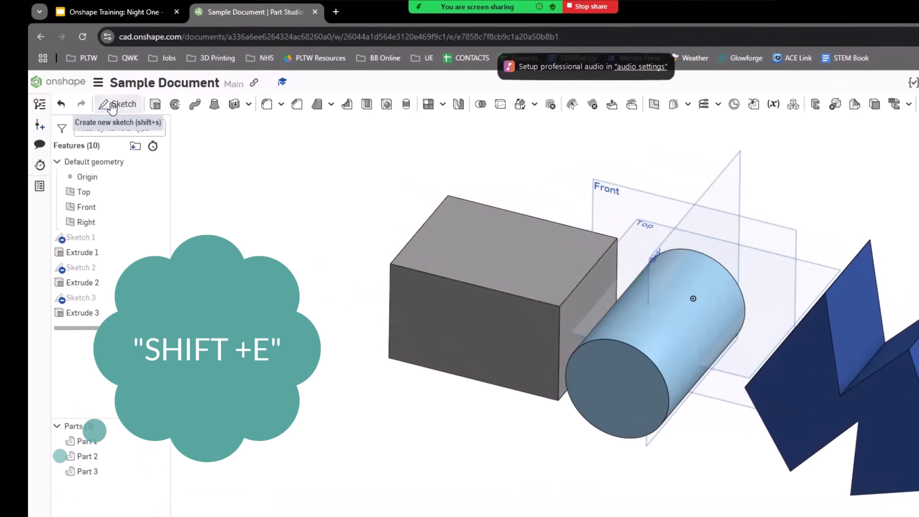
# Start a sketch on the box's front face and draw seven separate center point circles, about 0.63 to 1.47 in in diameter.
pyautogui.click(113, 105)
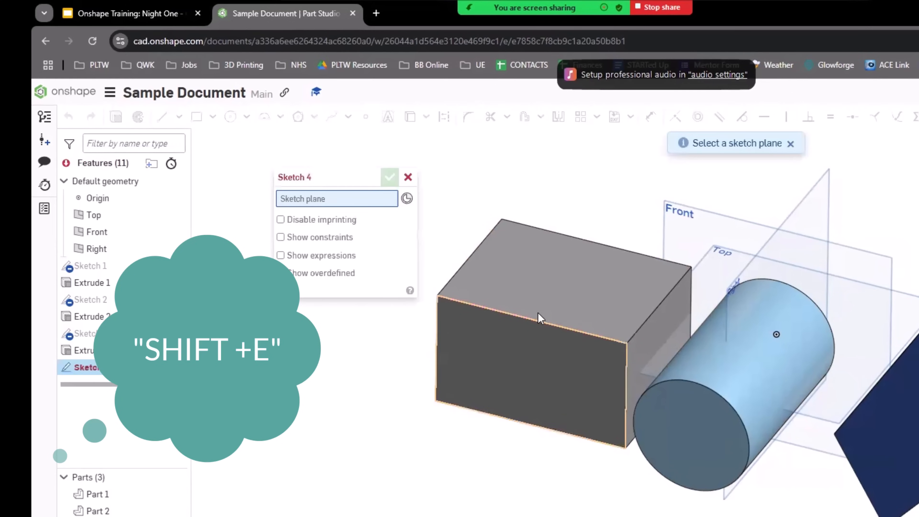
pyautogui.click(495, 366)
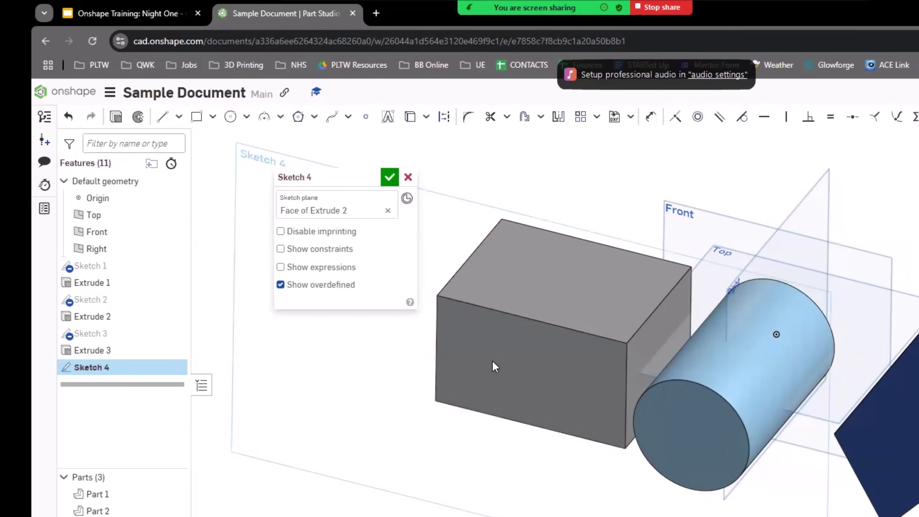
pyautogui.press('n')
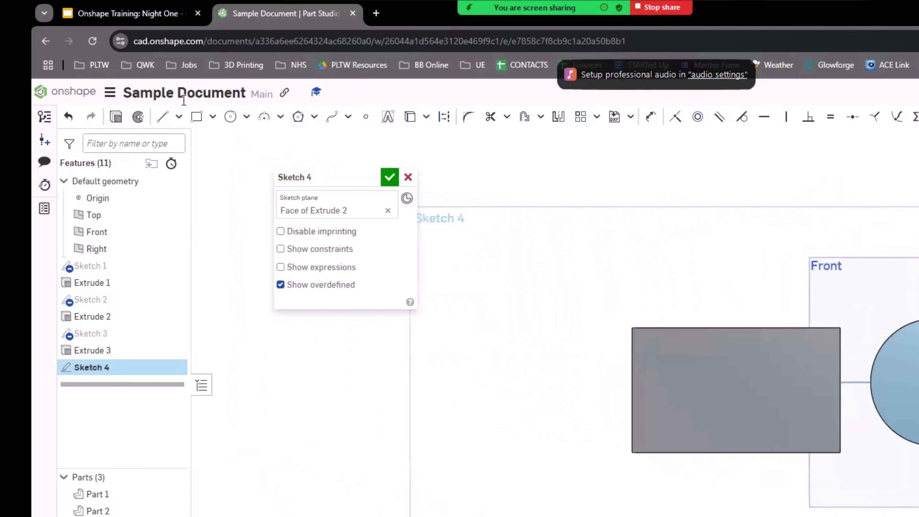
pyautogui.click(230, 116)
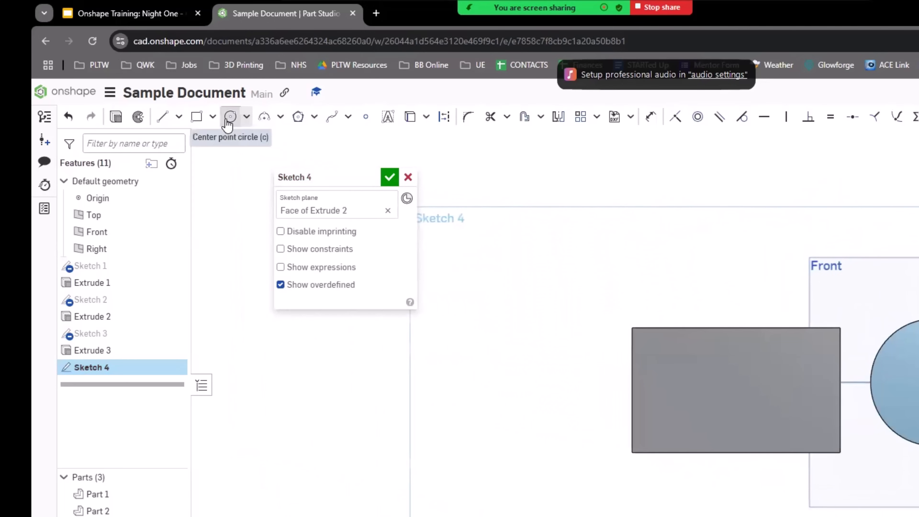
pyautogui.click(659, 358)
pyautogui.click(663, 342)
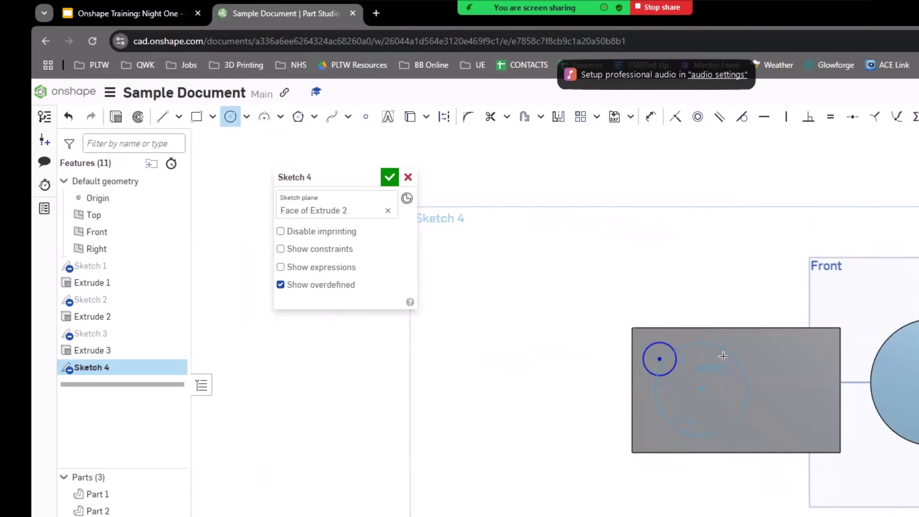
pyautogui.click(720, 365)
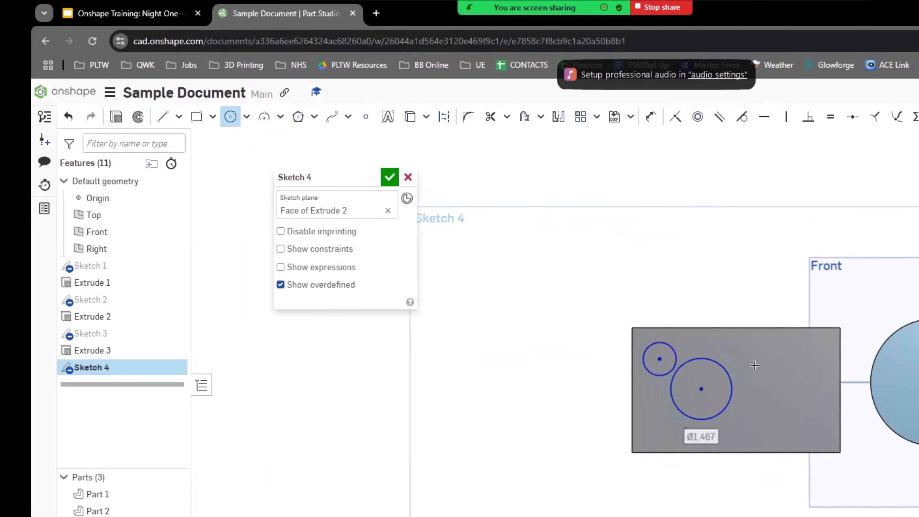
pyautogui.click(764, 344)
pyautogui.click(787, 394)
pyautogui.click(802, 377)
pyautogui.click(814, 348)
pyautogui.click(817, 362)
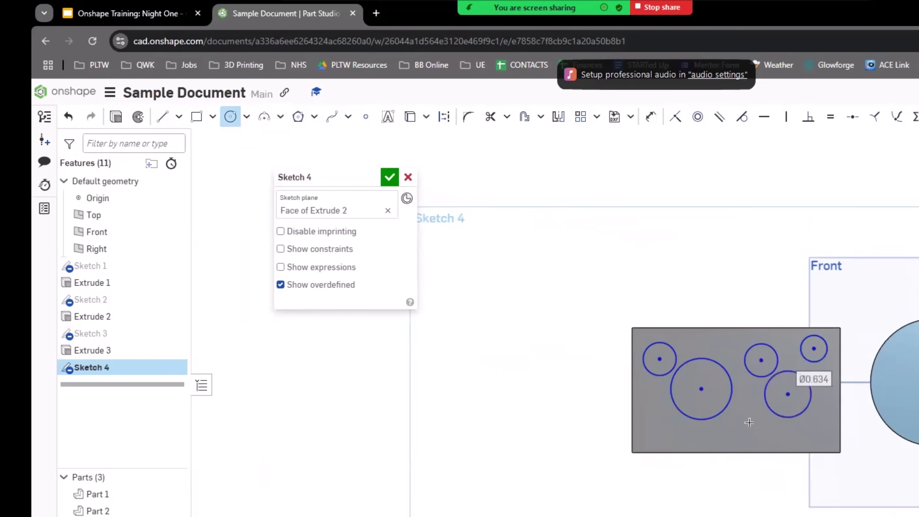
pyautogui.click(749, 422)
pyautogui.click(656, 429)
pyautogui.click(671, 429)
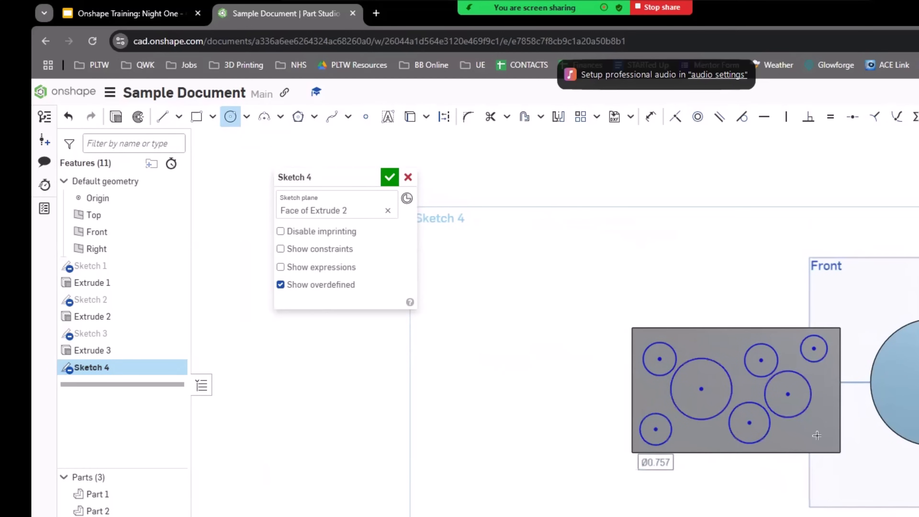
# Extrude the seven circles on the box's front face as a Remove cut into the box, blind depth about 5.87 in.
pyautogui.hotkey('shift', 'e')
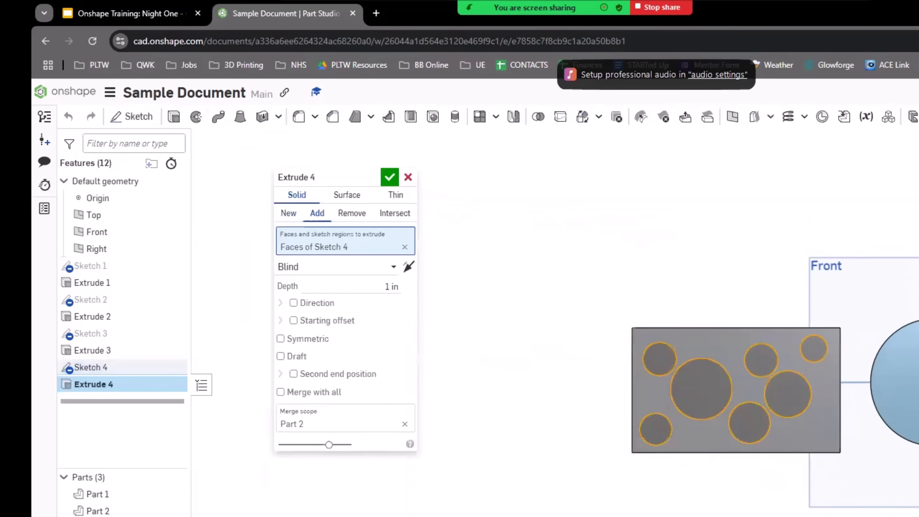
pyautogui.moveTo(703, 382); pyautogui.dragTo(641, 425, button='right')
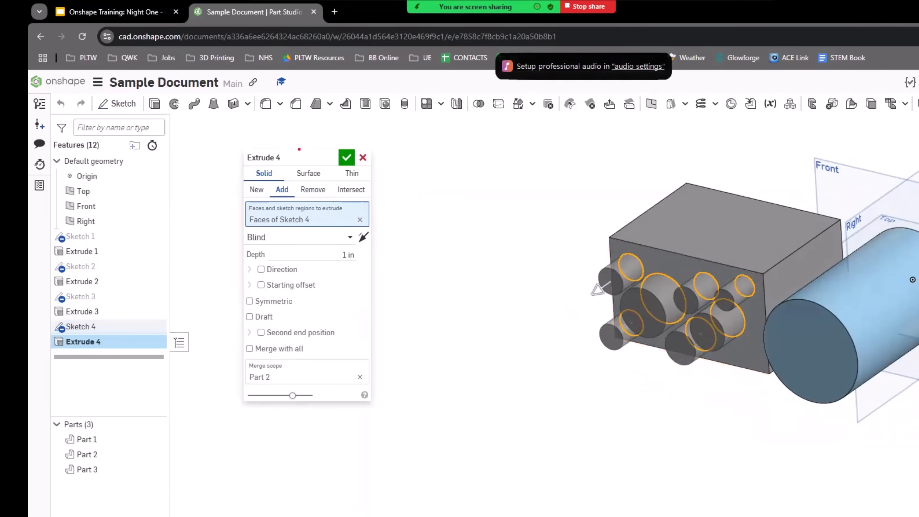
pyautogui.moveTo(297, 179); pyautogui.dragTo(328, 201)
pyautogui.click(312, 189)
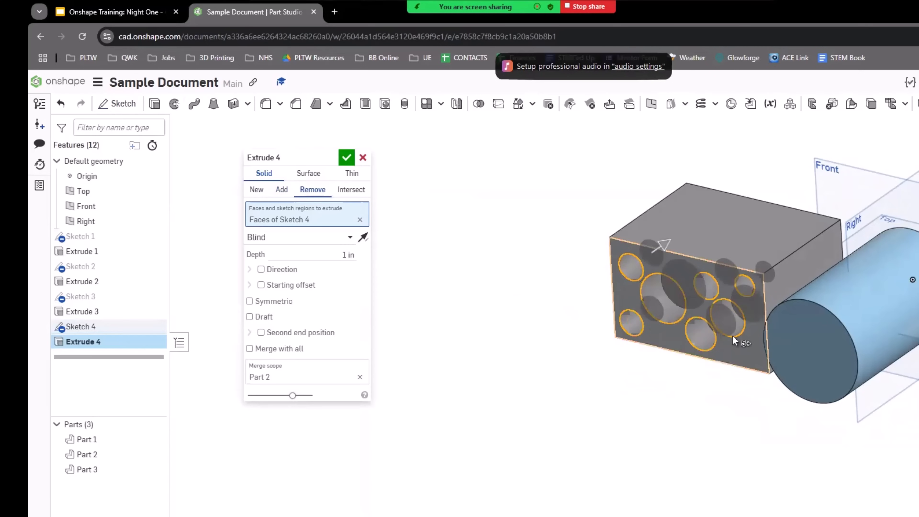
pyautogui.moveTo(661, 245); pyautogui.dragTo(764, 171)
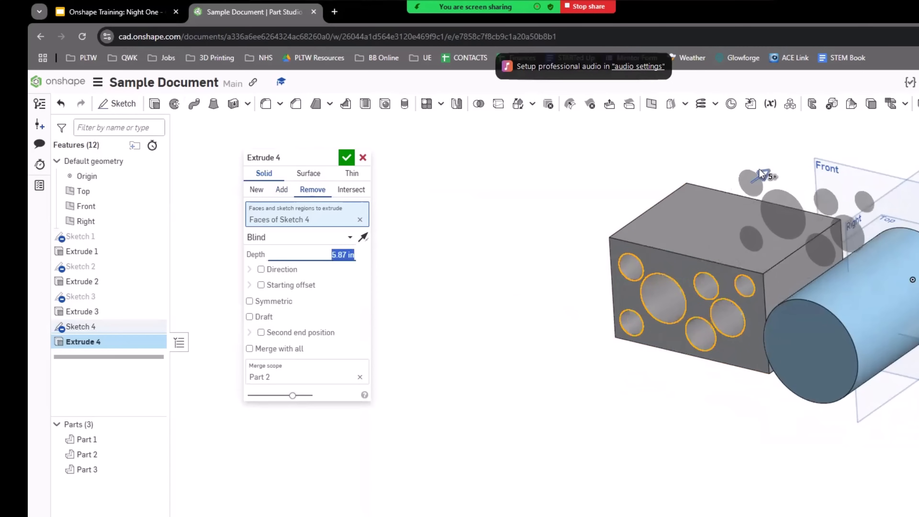
pyautogui.click(346, 157)
# Start a sketch on the box's top face and draw four separate center point circles of different sizes, the largest near the cylinder side.
pyautogui.moveTo(517, 335)
pyautogui.mouseDown(button='right')
pyautogui.moveTo(521, 377)
pyautogui.moveTo(568, 349)
pyautogui.moveTo(616, 346)
pyautogui.moveTo(550, 356)
pyautogui.moveTo(557, 413)
pyautogui.moveTo(524, 389)
pyautogui.mouseUp(button='right')
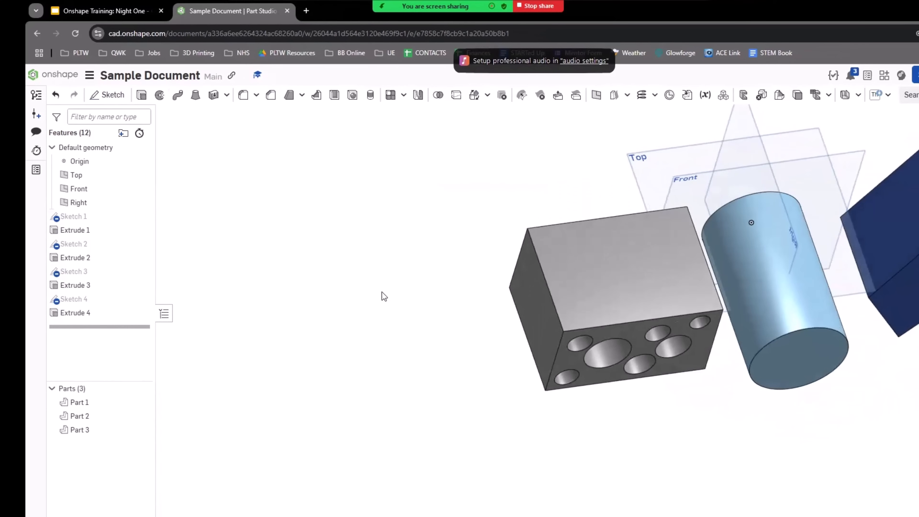
pyautogui.click(110, 95)
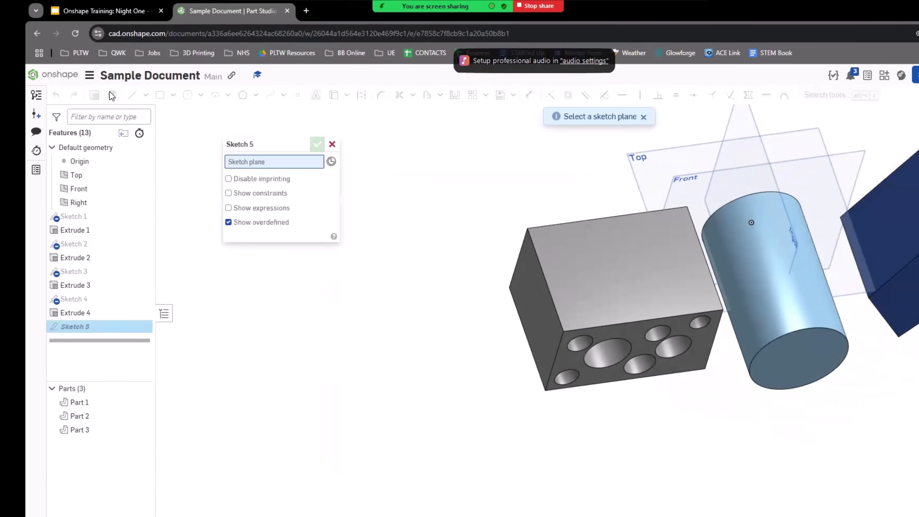
pyautogui.click(584, 260)
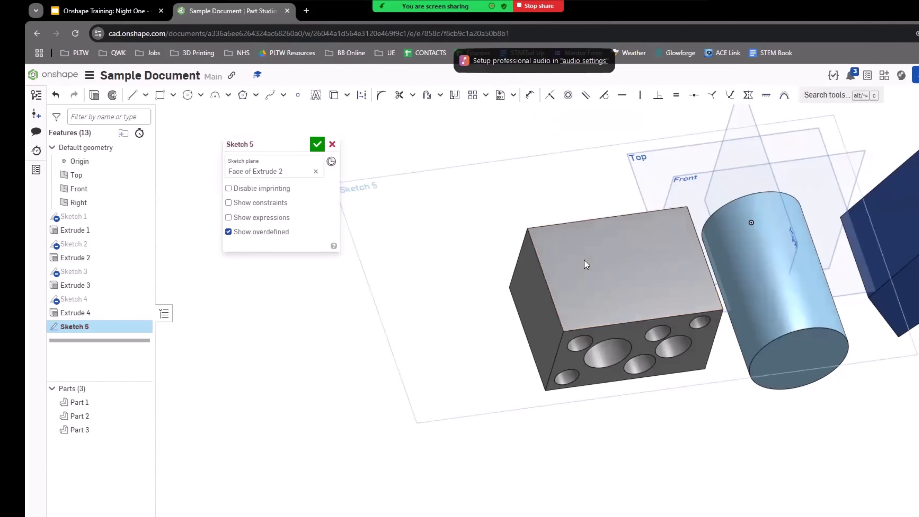
pyautogui.click(187, 94)
pyautogui.press('n')
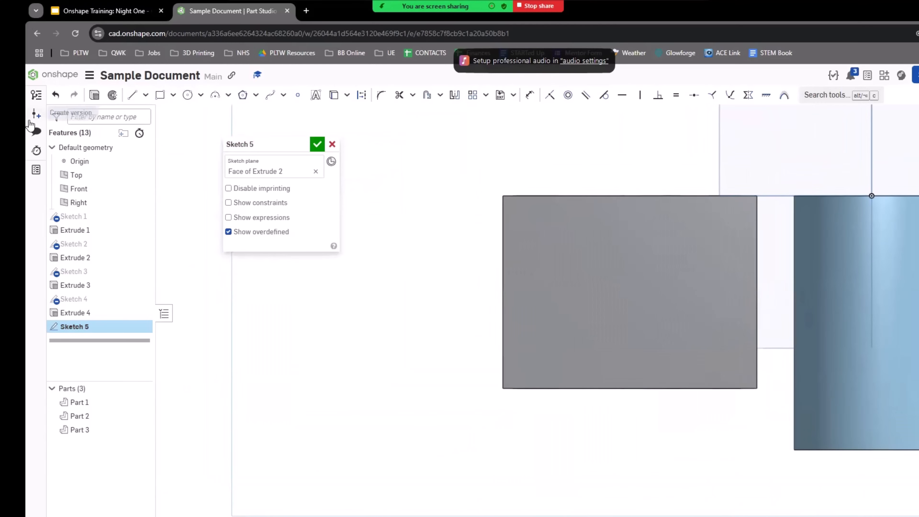
pyautogui.click(187, 95)
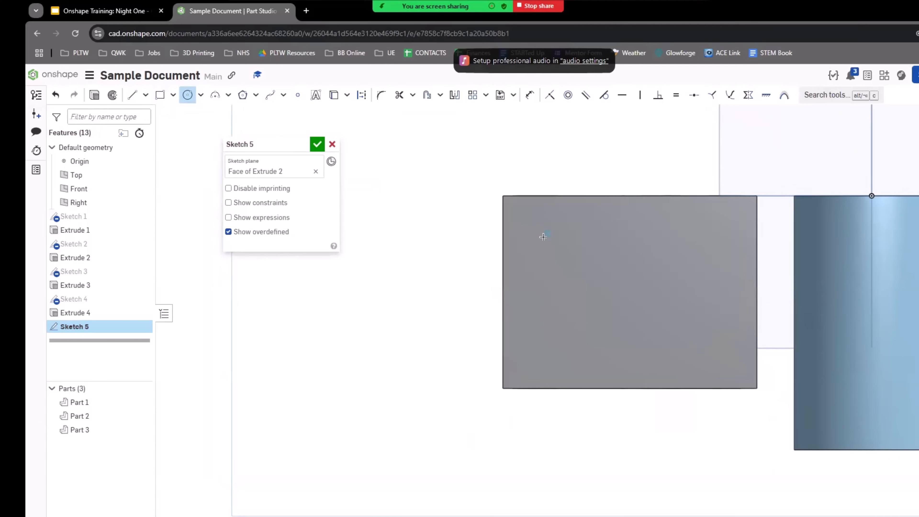
pyautogui.click(554, 213)
pyautogui.click(596, 265)
pyautogui.click(610, 257)
pyautogui.click(685, 269)
pyautogui.click(710, 219)
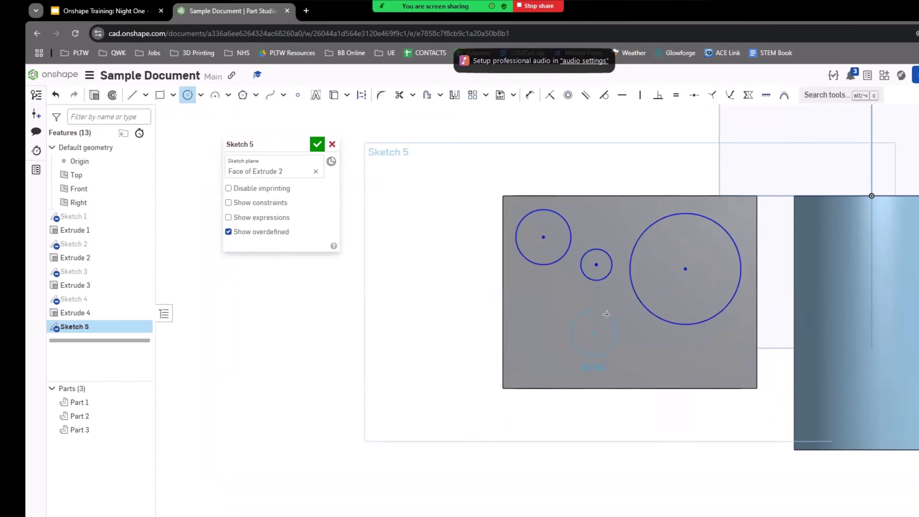
pyautogui.click(594, 333)
pyautogui.click(607, 315)
# Extrude the four top-face circles as a Remove cut down through the box, blind depth about 5.67 in.
pyautogui.hotkey('shift', 'e')
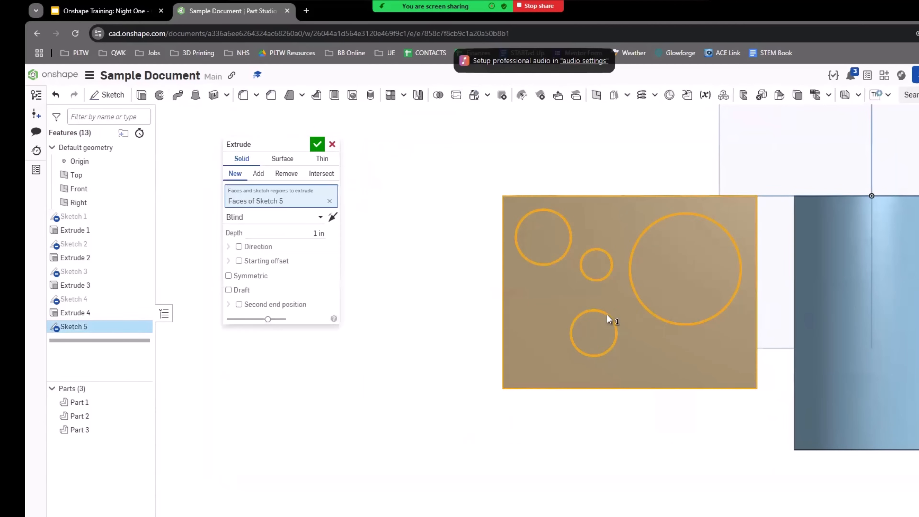
pyautogui.moveTo(586, 450)
pyautogui.mouseDown(button='right')
pyautogui.moveTo(593, 434)
pyautogui.moveTo(579, 443)
pyautogui.mouseUp(button='right')
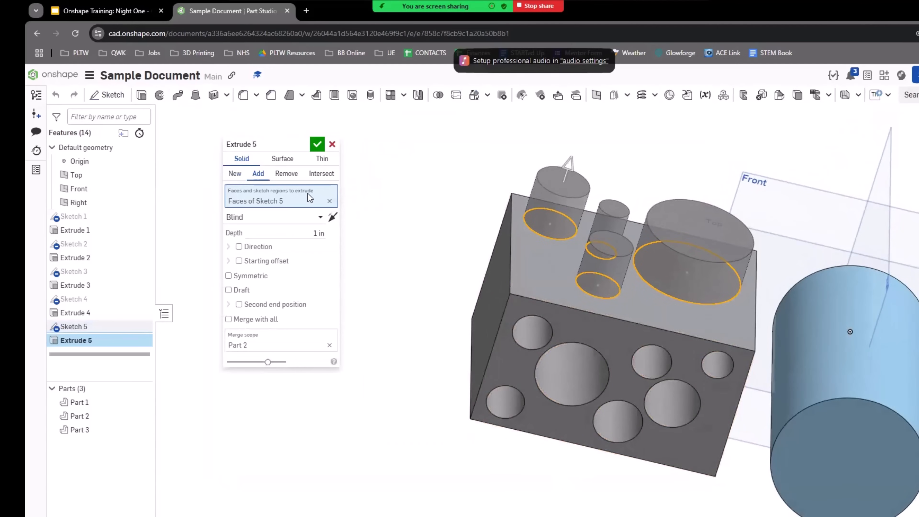
pyautogui.click(287, 173)
pyautogui.moveTo(539, 269); pyautogui.dragTo(470, 479)
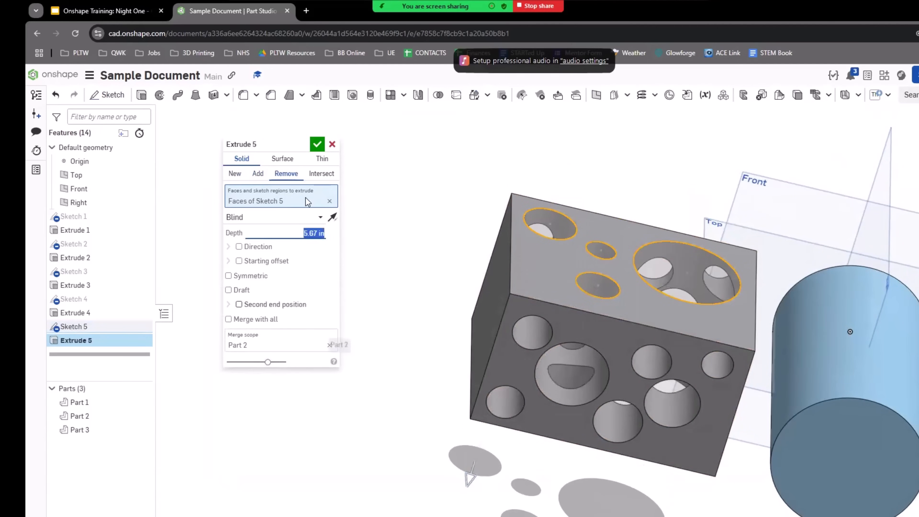
pyautogui.click(317, 144)
# Start a sketch on the Front plane and draw a vertical line about 5.72 in long in the empty space beside the box.
pyautogui.moveTo(373, 252); pyautogui.dragTo(353, 246, button='right')
pyautogui.moveTo(336, 257); pyautogui.dragTo(348, 265, button='right')
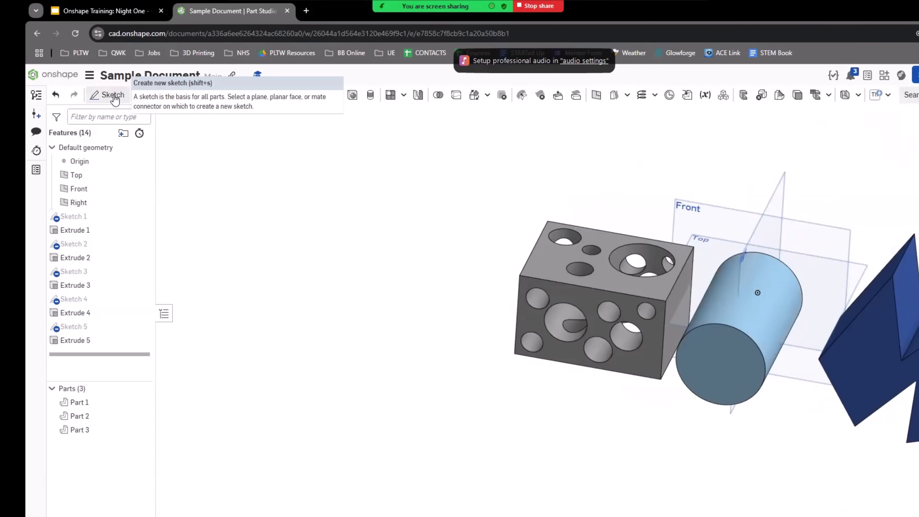
pyautogui.click(114, 98)
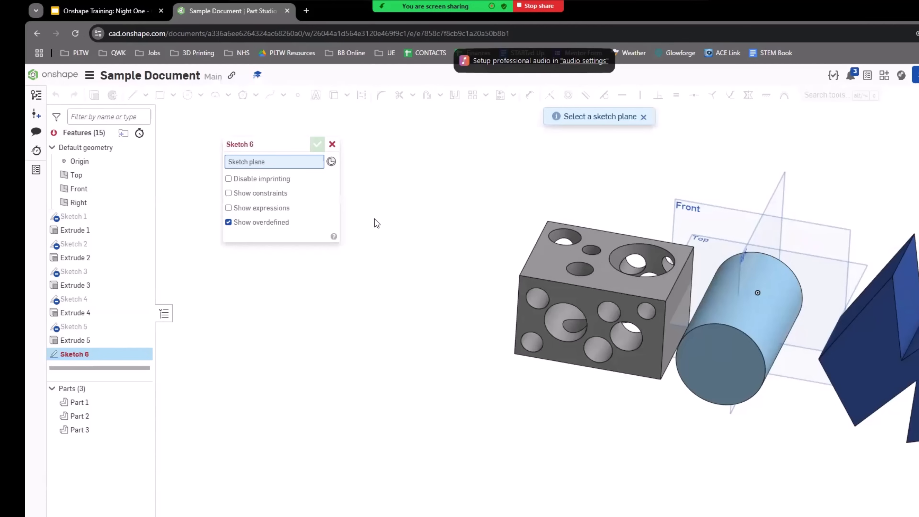
pyautogui.click(692, 212)
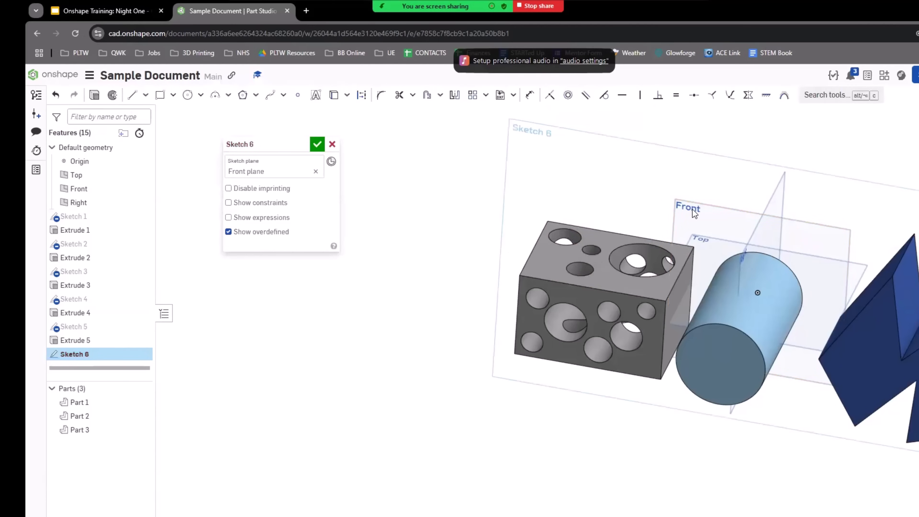
pyautogui.moveTo(361, 439)
pyautogui.mouseDown(button='middle')
pyautogui.moveTo(675, 405)
pyautogui.moveTo(728, 452)
pyautogui.moveTo(618, 450)
pyautogui.mouseUp(button='middle')
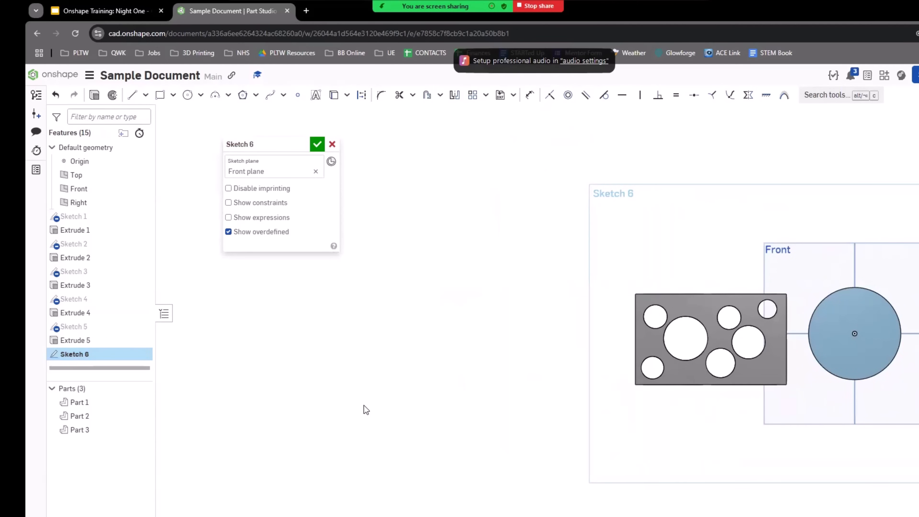
pyautogui.click(135, 96)
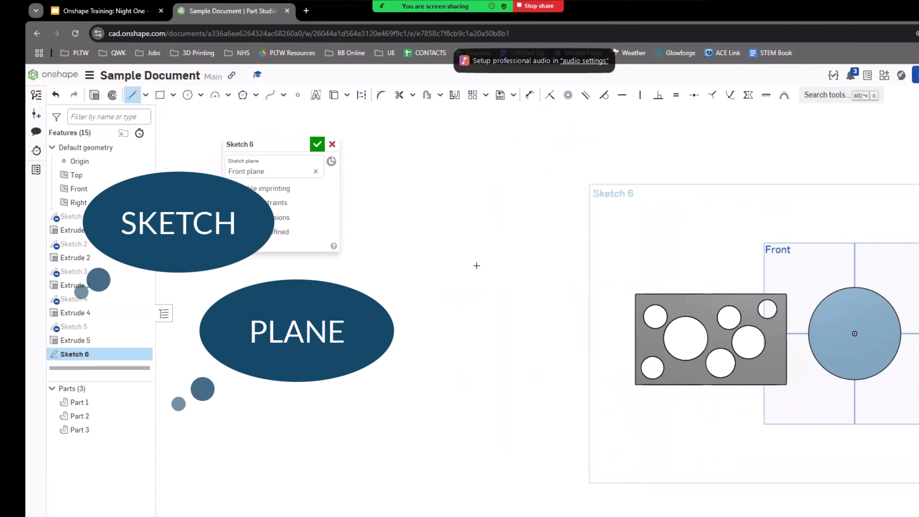
pyautogui.moveTo(454, 257); pyautogui.dragTo(454, 429)
pyautogui.click(455, 430)
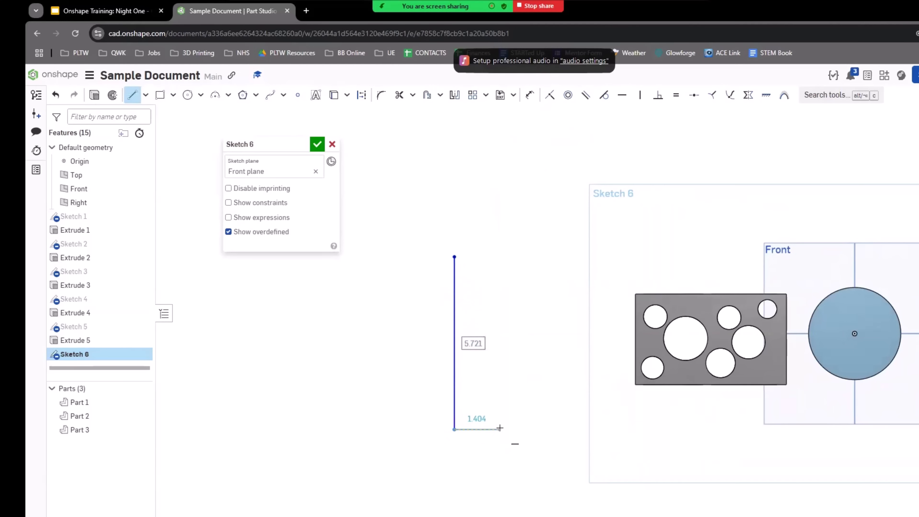
# Draw connected lines from the vertical line's lower end to its upper end, forming a closed goblet half-profile with a top edge about 3.12 in long, and finish the sketch.
pyautogui.click(500, 429)
pyautogui.click(512, 386)
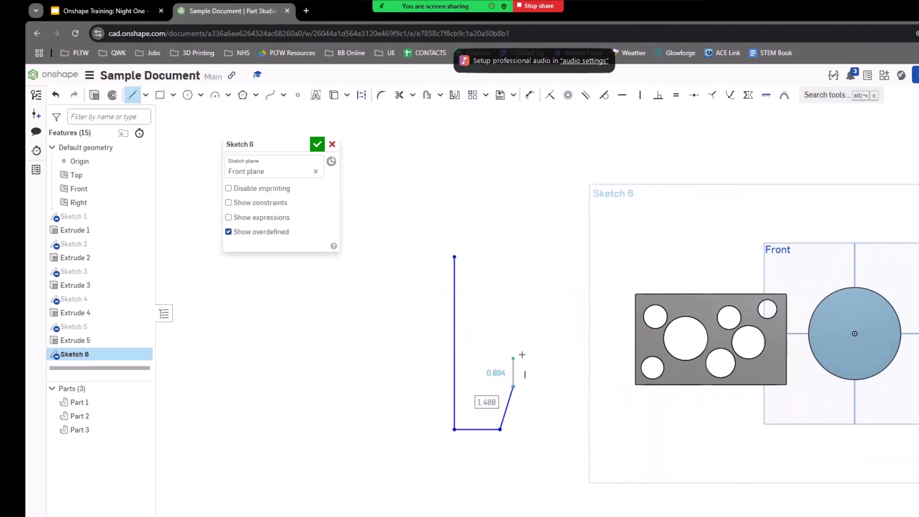
pyautogui.click(478, 357)
pyautogui.click(478, 325)
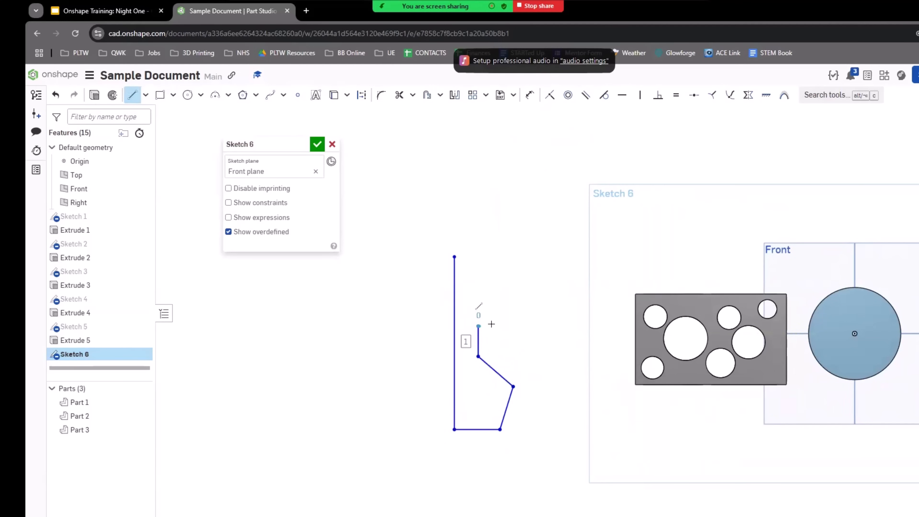
pyautogui.click(529, 319)
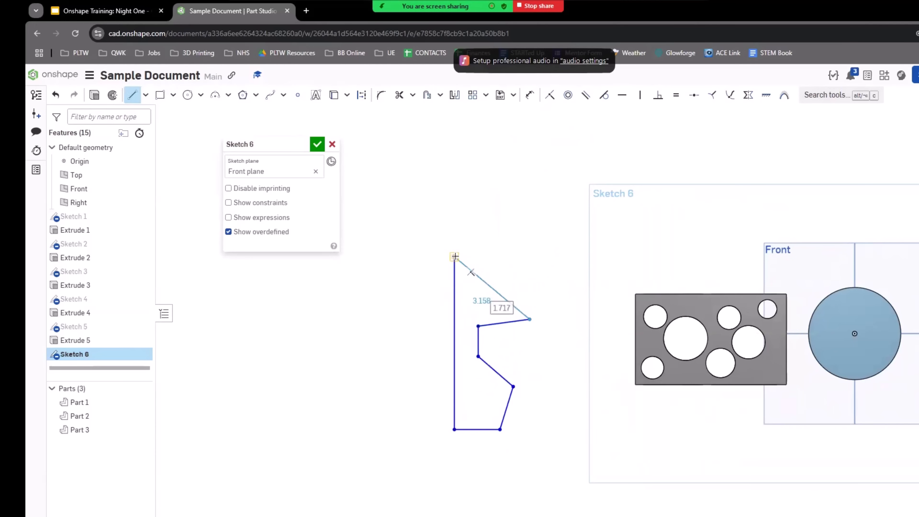
pyautogui.click(548, 256)
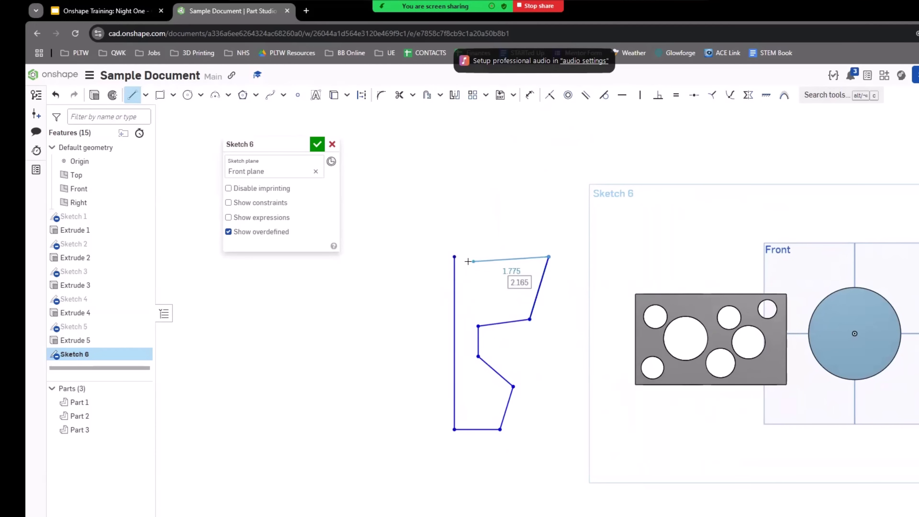
pyautogui.click(454, 257)
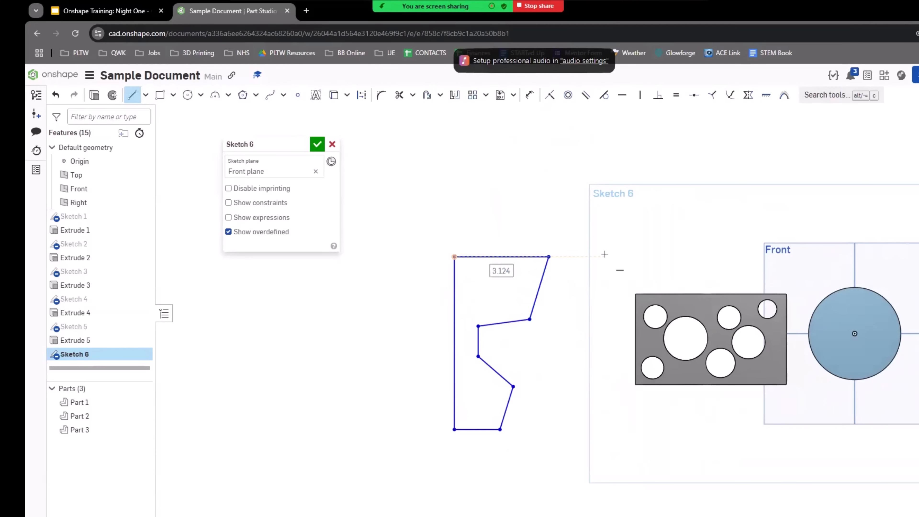
pyautogui.click(317, 145)
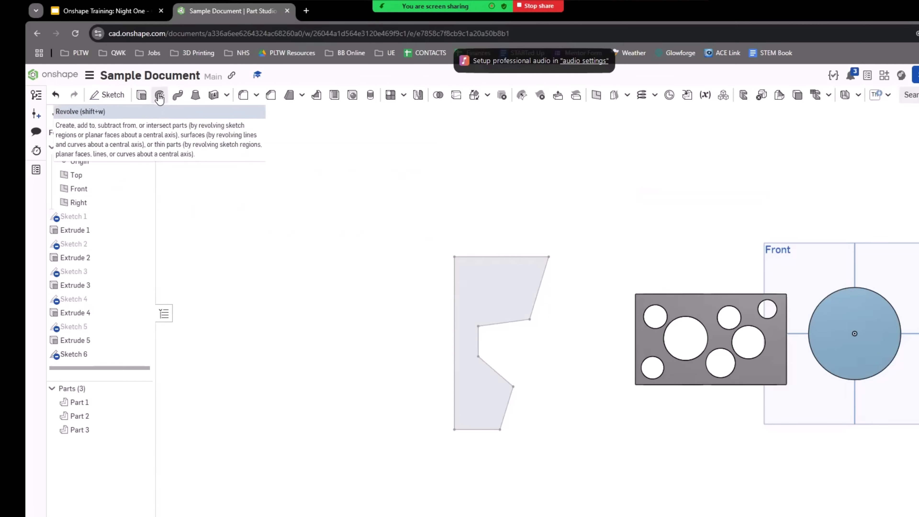
# Revolve the goblet half-profile as a new solid, fully around its long vertical edge.
pyautogui.click(160, 95)
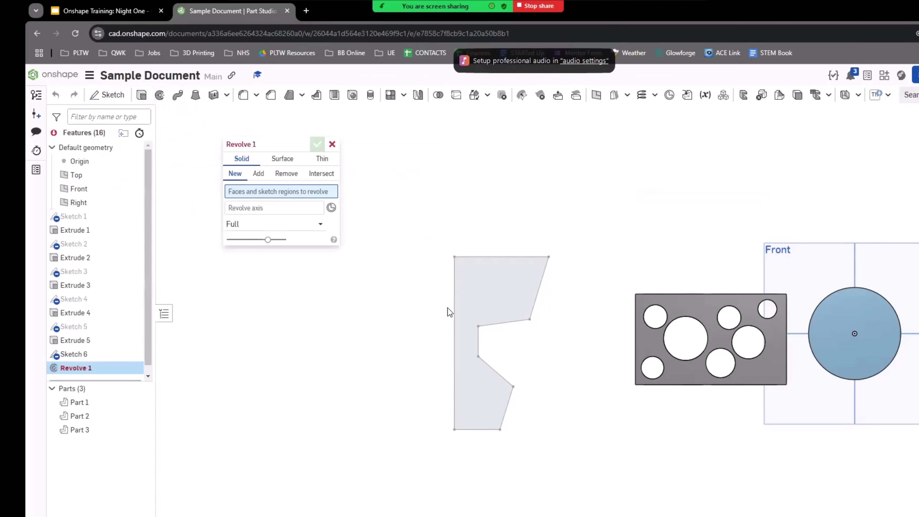
pyautogui.click(506, 302)
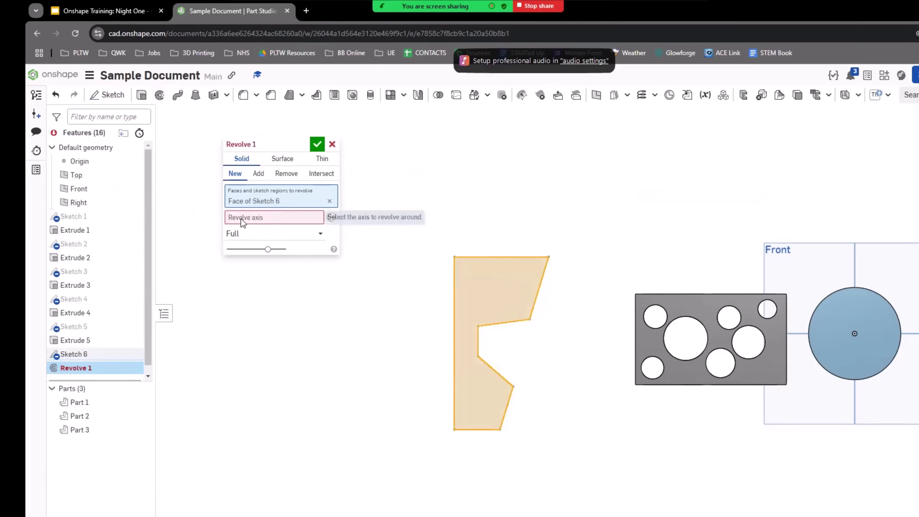
pyautogui.click(272, 221)
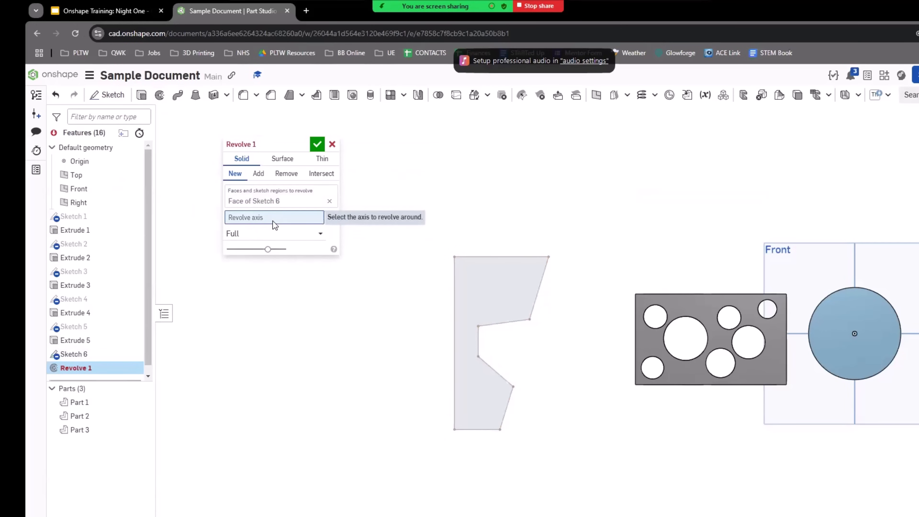
pyautogui.click(454, 312)
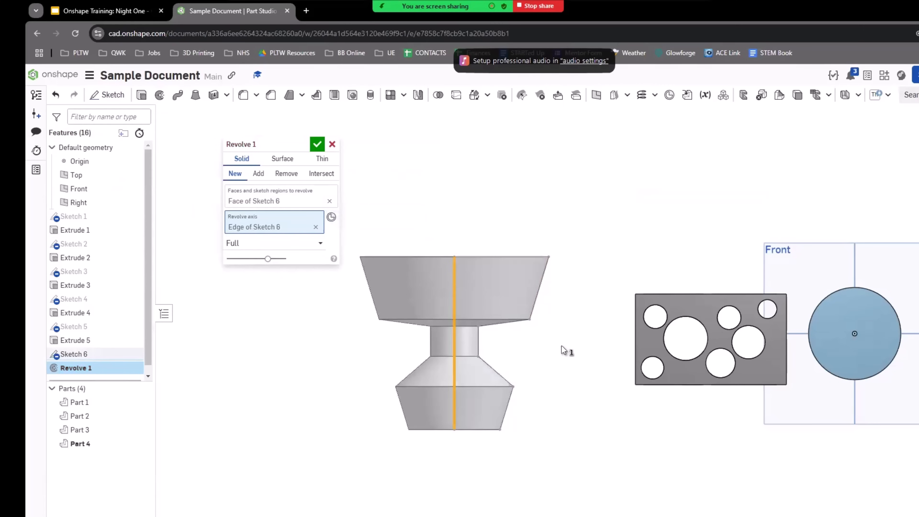
pyautogui.hotkey('shift', '7')
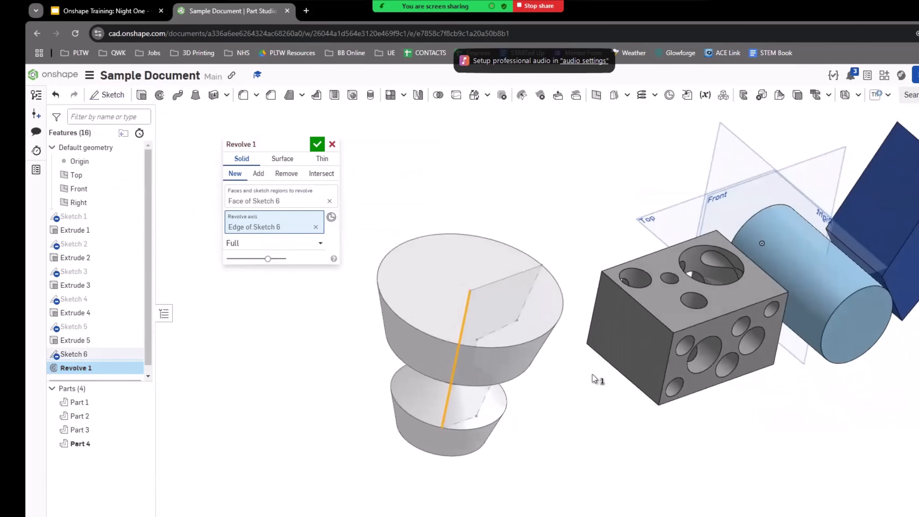
pyautogui.moveTo(586, 367)
pyautogui.mouseDown(button='right')
pyautogui.moveTo(569, 357)
pyautogui.moveTo(585, 358)
pyautogui.moveTo(581, 373)
pyautogui.mouseUp(button='right')
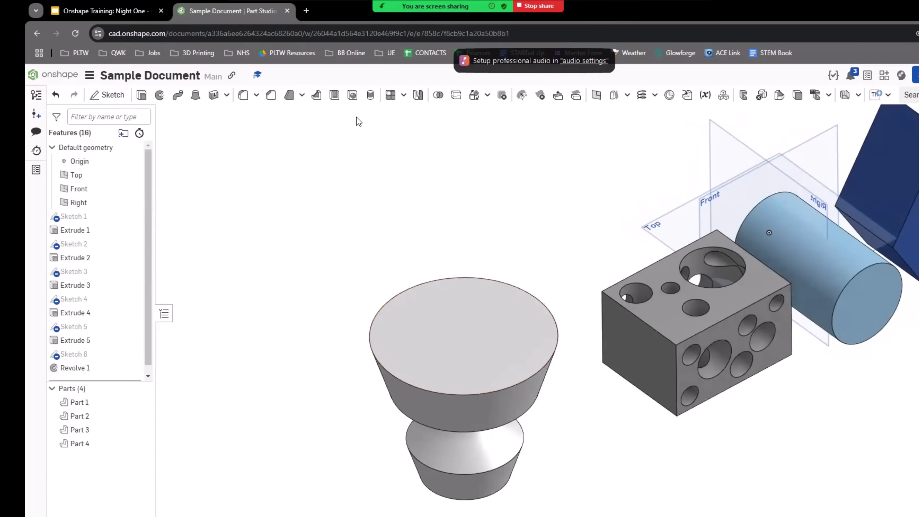
# Shell the goblet by removing its top face, with a wall thickness of 0.25 in.
pyautogui.click(335, 97)
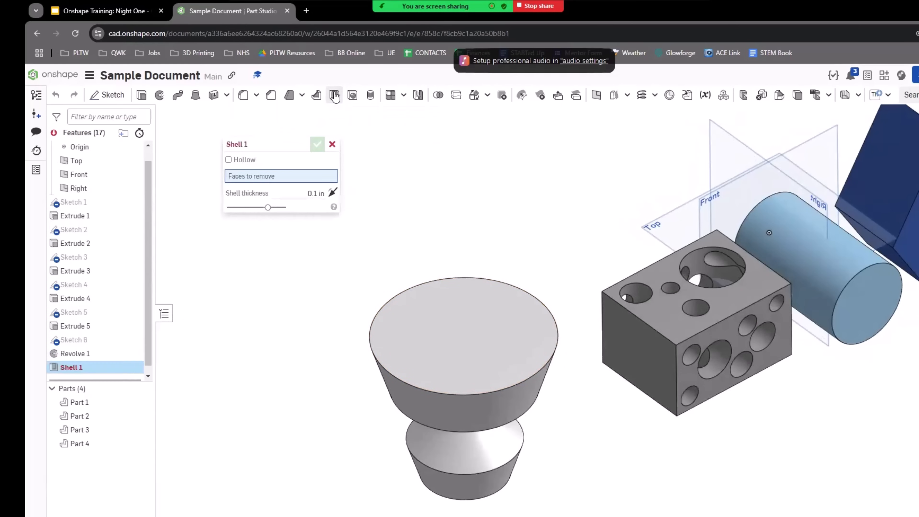
pyautogui.click(508, 357)
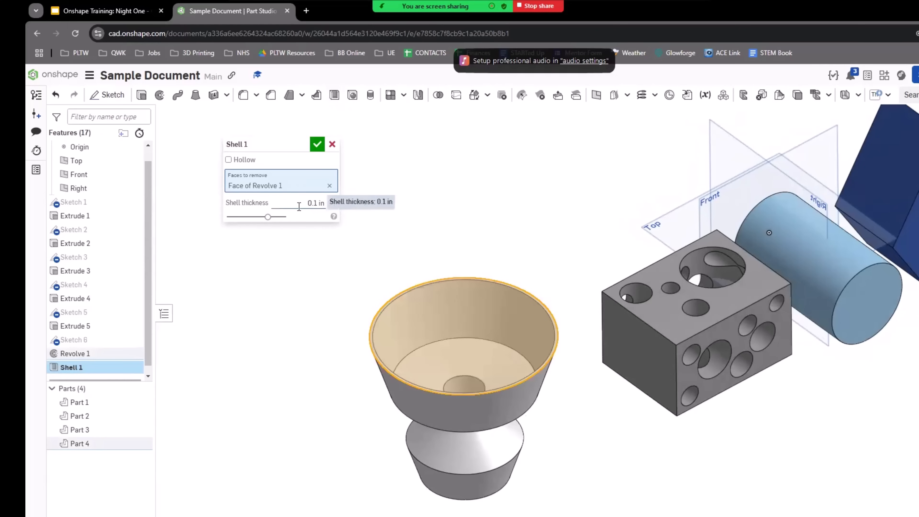
pyautogui.click(320, 203)
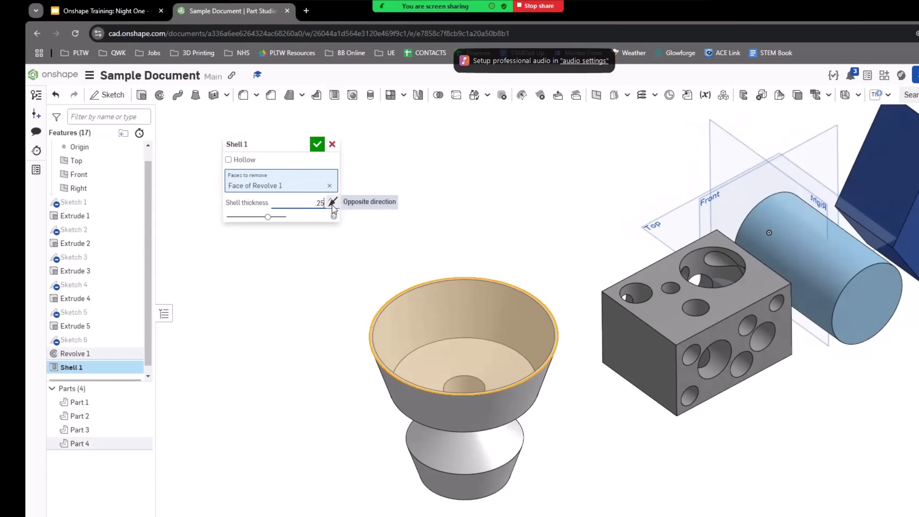
pyautogui.press('Return')
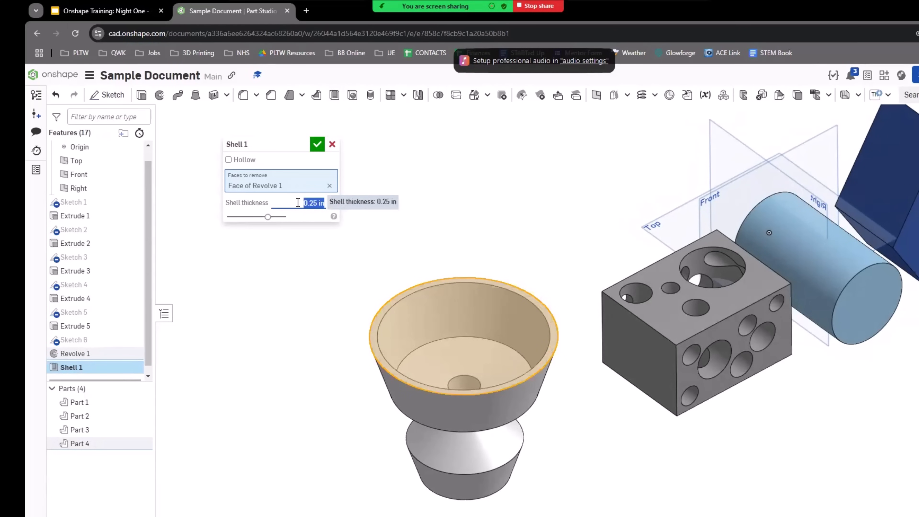
pyautogui.click(323, 149)
pyautogui.moveTo(610, 334); pyautogui.dragTo(592, 313, button='right')
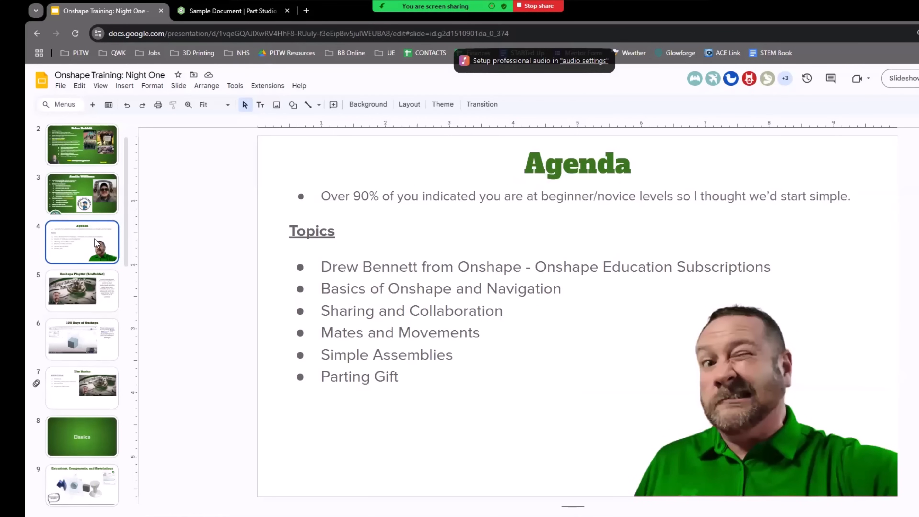
# Try a 0.01 in wall thickness on the goblet's shell, discard that edit, and undo the shell feature.
pyautogui.click(221, 11)
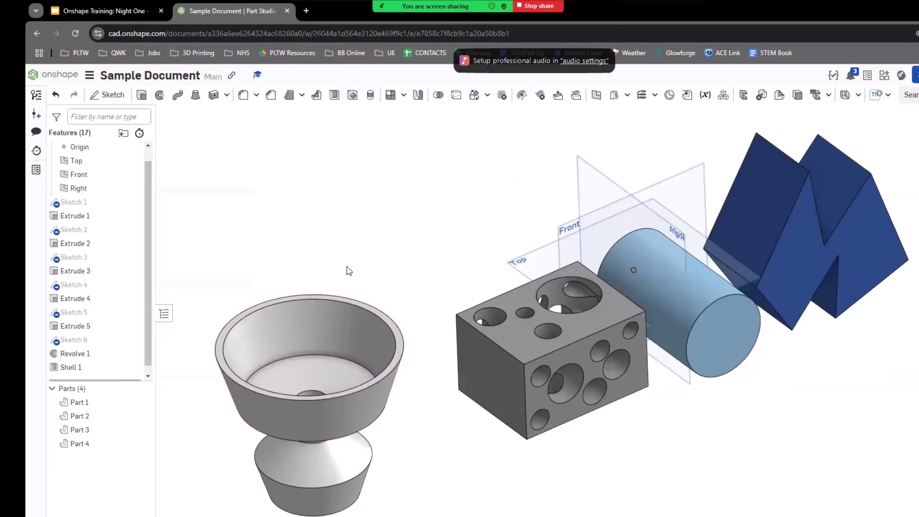
pyautogui.rightClick(80, 371)
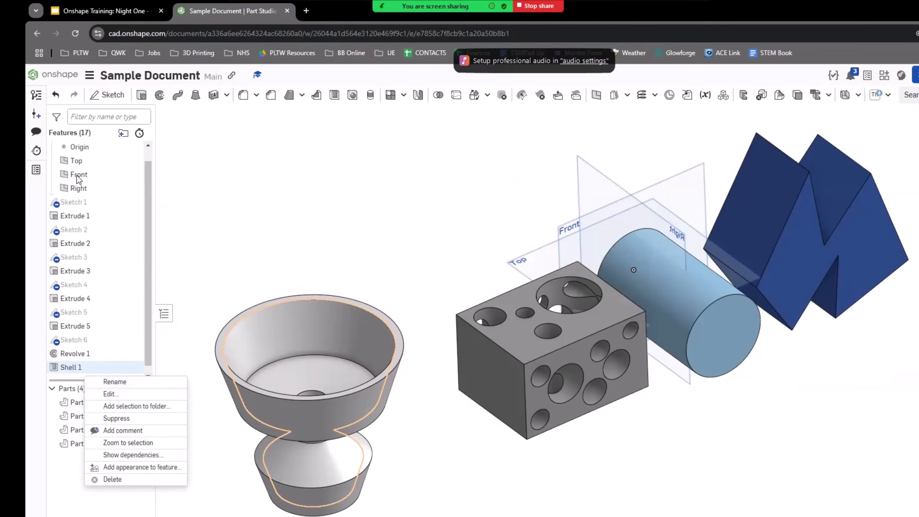
pyautogui.rightClick(71, 371)
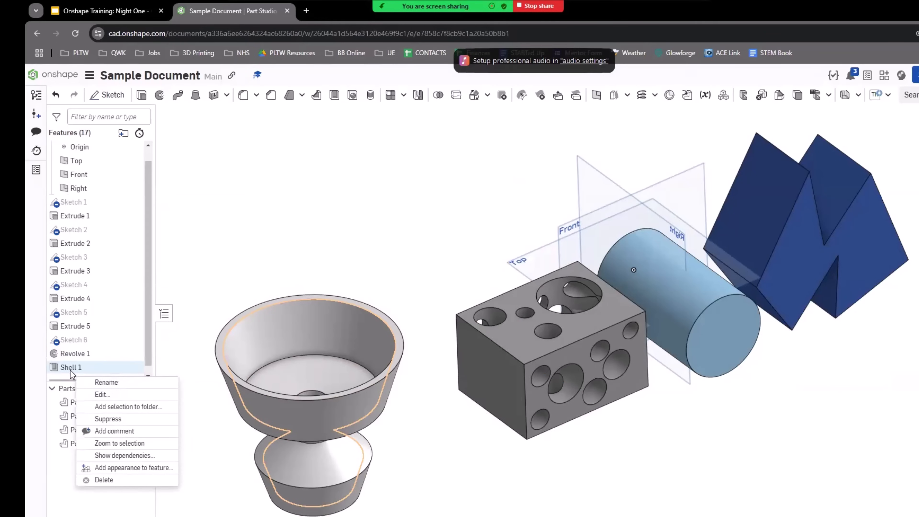
pyautogui.click(100, 395)
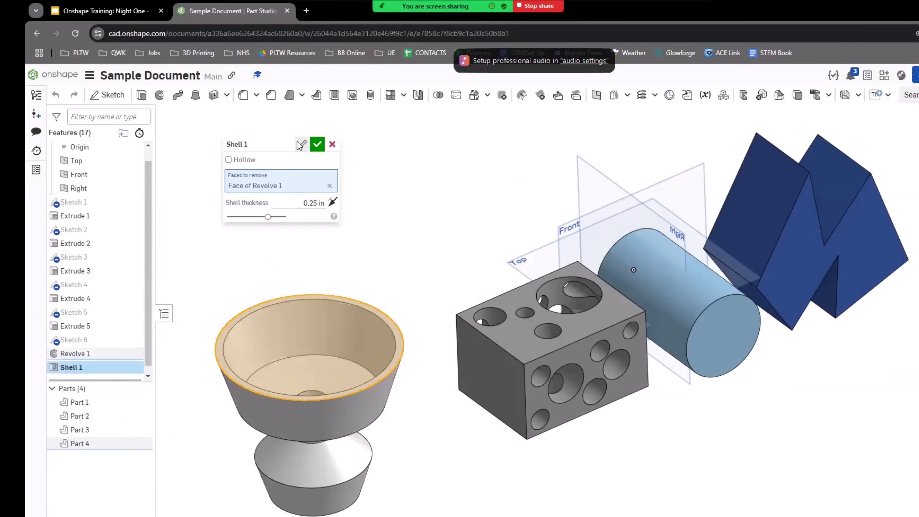
pyautogui.moveTo(303, 152); pyautogui.dragTo(301, 175)
pyautogui.click(301, 175)
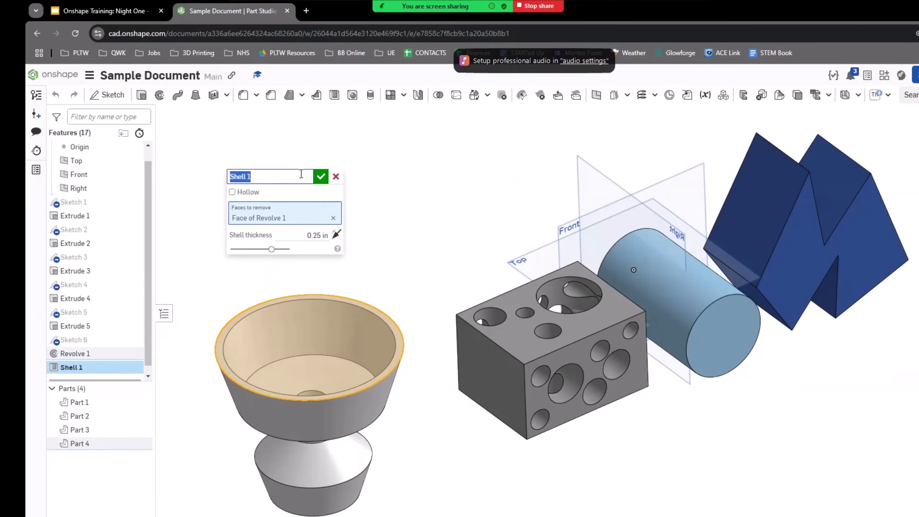
pyautogui.click(308, 235)
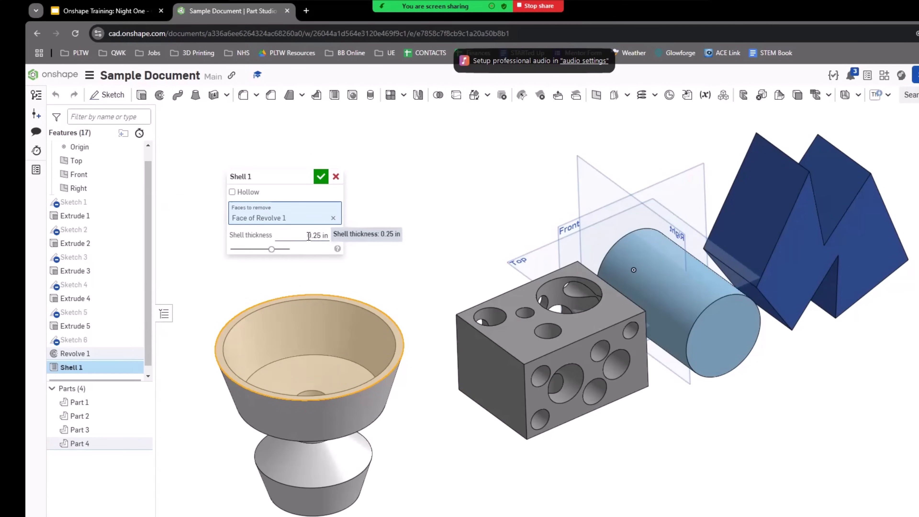
pyautogui.moveTo(307, 235); pyautogui.dragTo(329, 234)
pyautogui.write('.01')
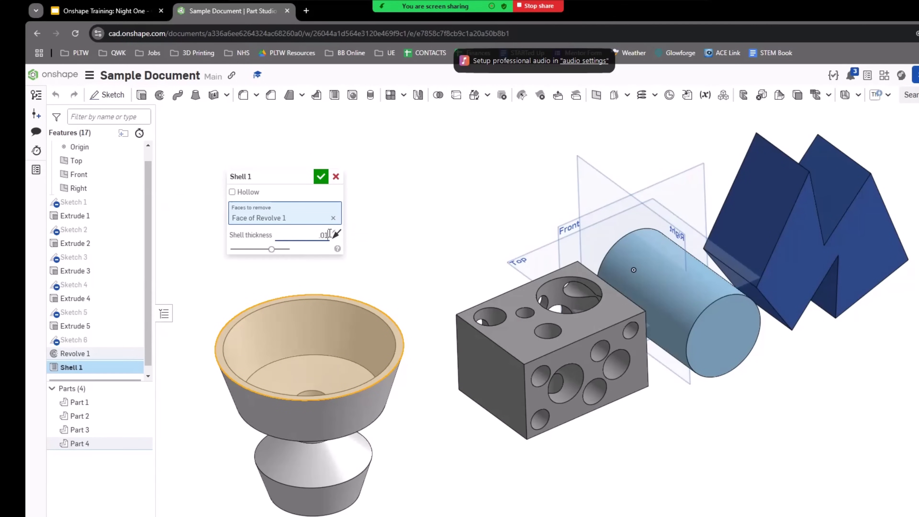
pyautogui.press('Return')
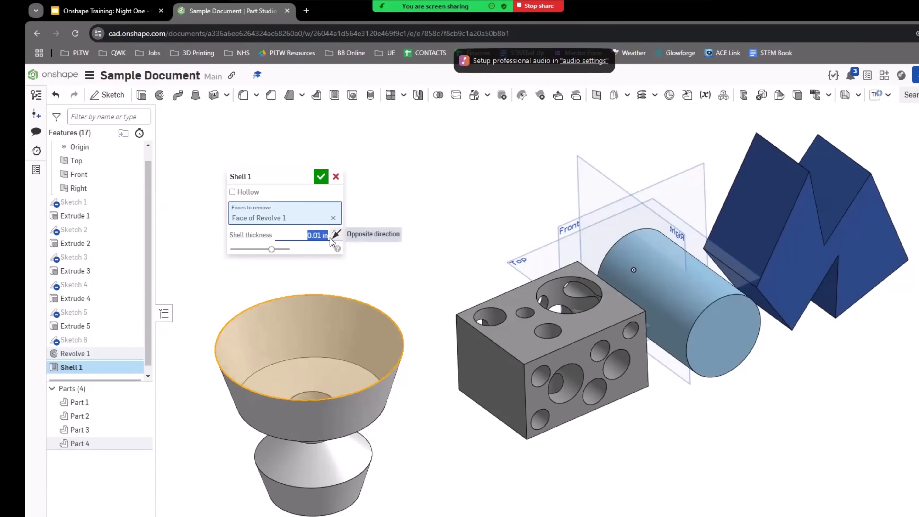
pyautogui.moveTo(408, 294); pyautogui.dragTo(433, 336, button='right')
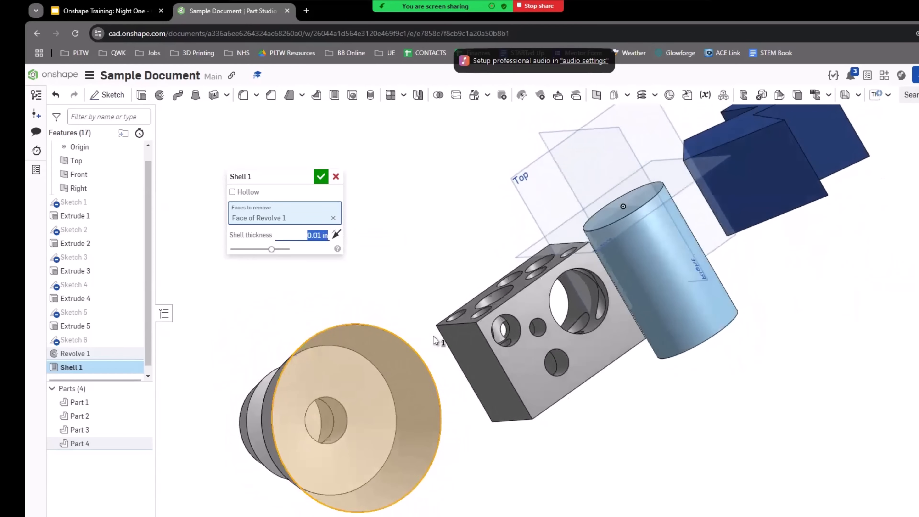
pyautogui.moveTo(330, 411); pyautogui.dragTo(455, 249, button='right')
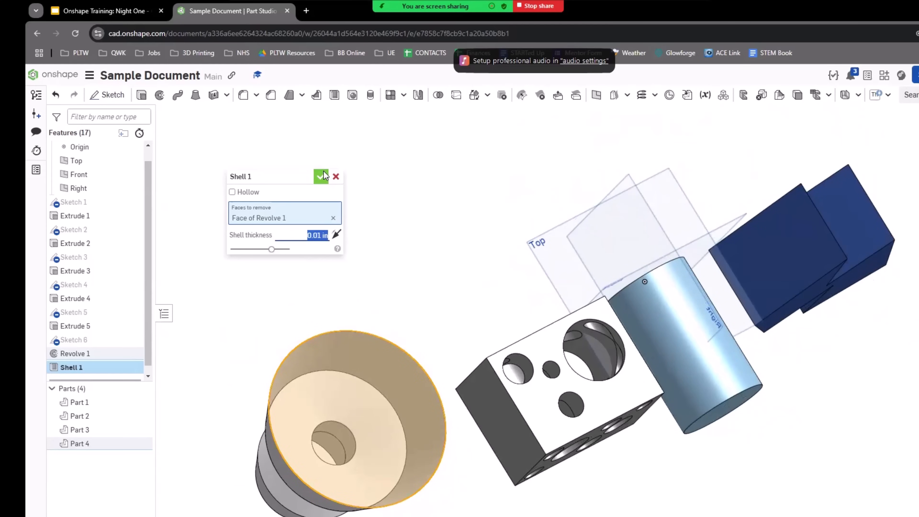
pyautogui.click(336, 177)
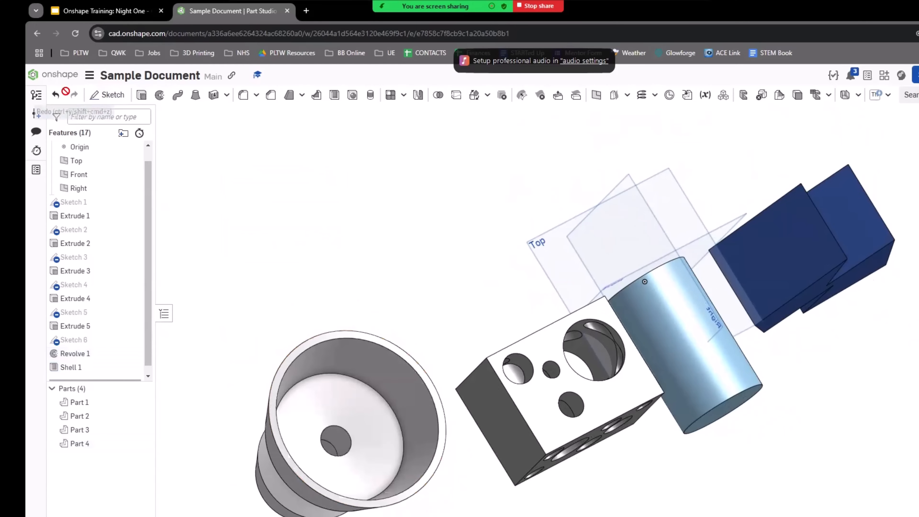
pyautogui.click(56, 96)
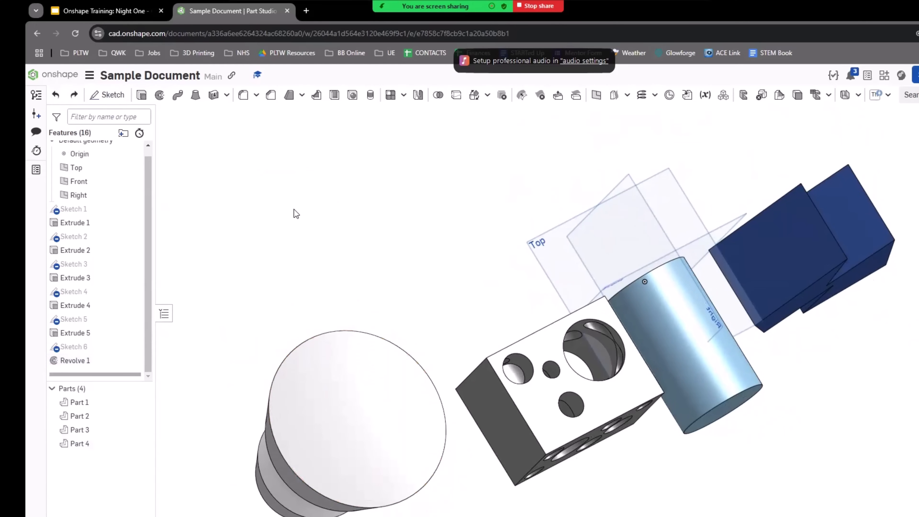
# Shell the goblet with a 0.1 in wall thickness, removing both its top face and the face under its base.
pyautogui.moveTo(293, 208); pyautogui.dragTo(317, 183, button='right')
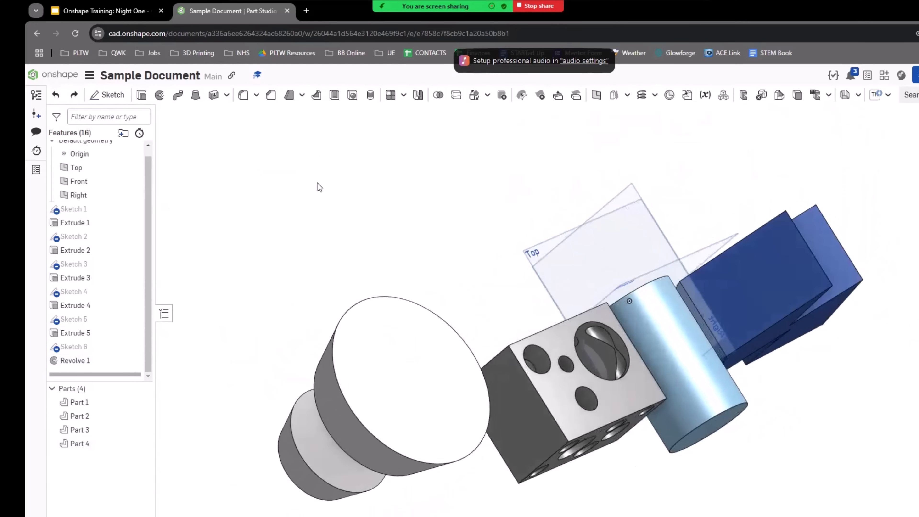
pyautogui.click(334, 95)
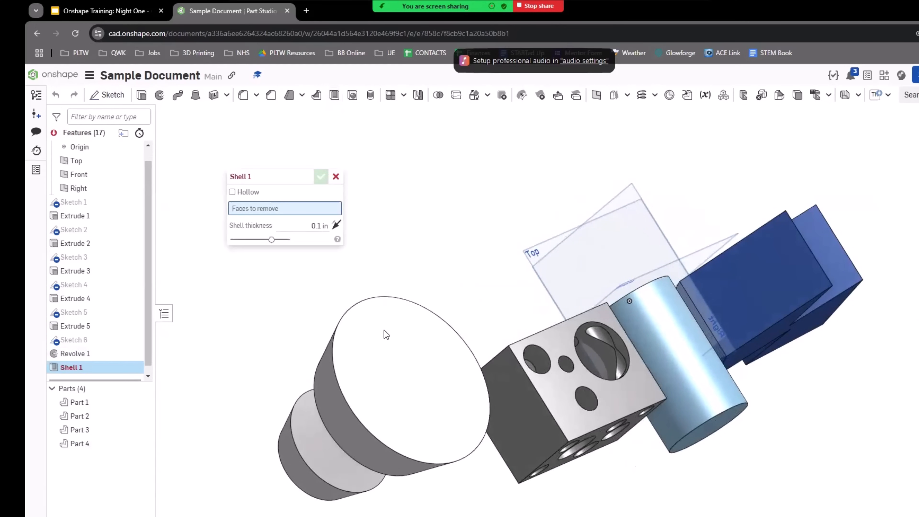
pyautogui.click(394, 356)
pyautogui.moveTo(427, 254); pyautogui.dragTo(622, 236, button='right')
pyautogui.click(703, 238)
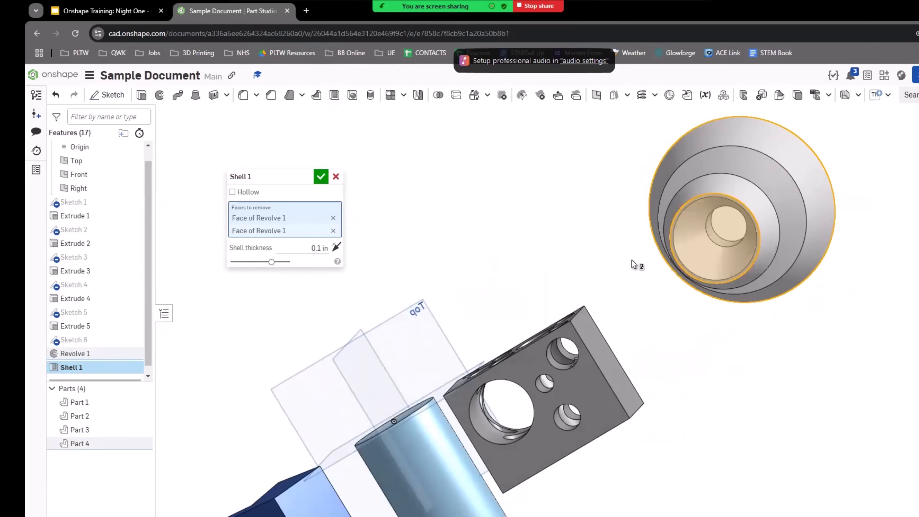
pyautogui.click(320, 177)
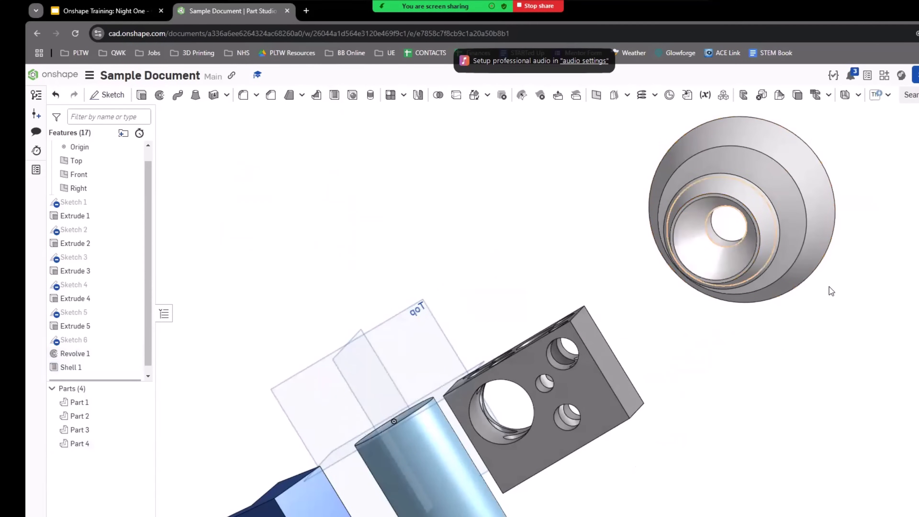
pyautogui.moveTo(830, 290); pyautogui.dragTo(853, 323, button='right')
pyautogui.moveTo(383, 307); pyautogui.dragTo(347, 302, button='right')
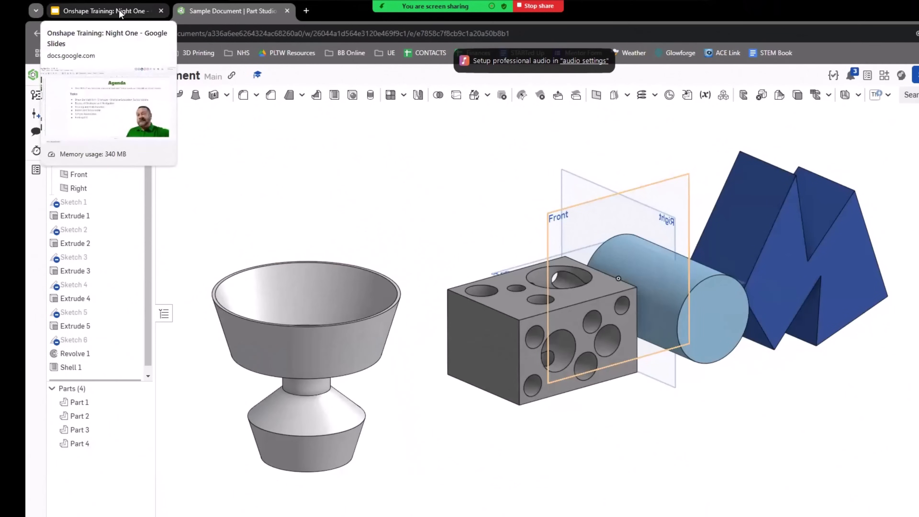
# Switch to the Google Slides presentation, highlight the Sharing and Collaboration topic on the Agenda slide, and return to the Onshape document.
pyautogui.click(105, 12)
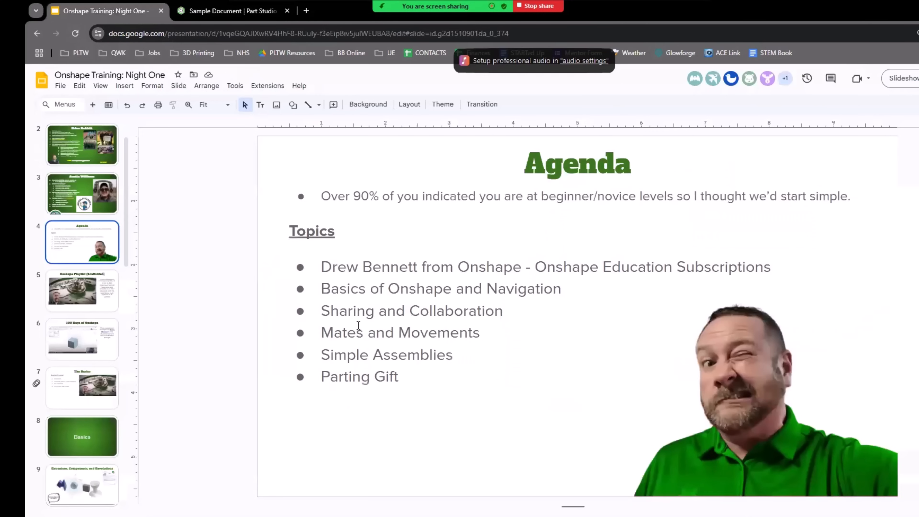
pyautogui.moveTo(323, 312); pyautogui.dragTo(536, 308)
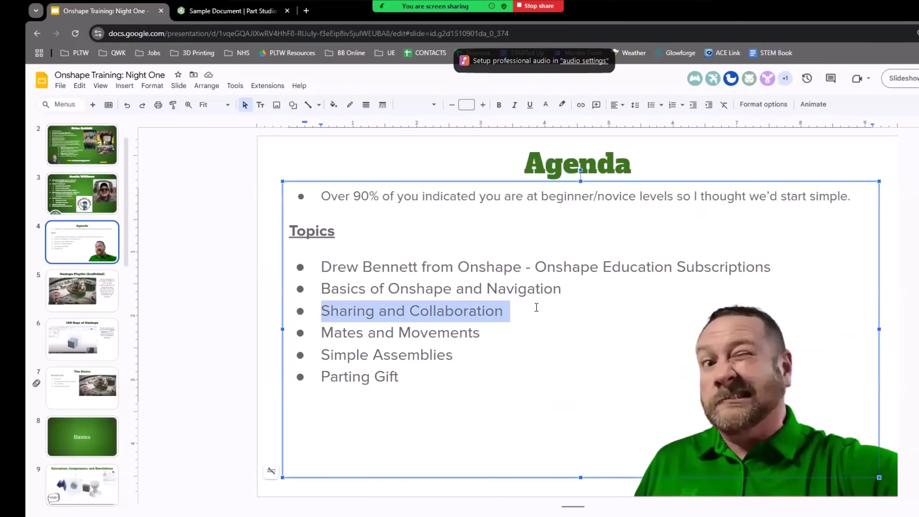
pyautogui.click(242, 16)
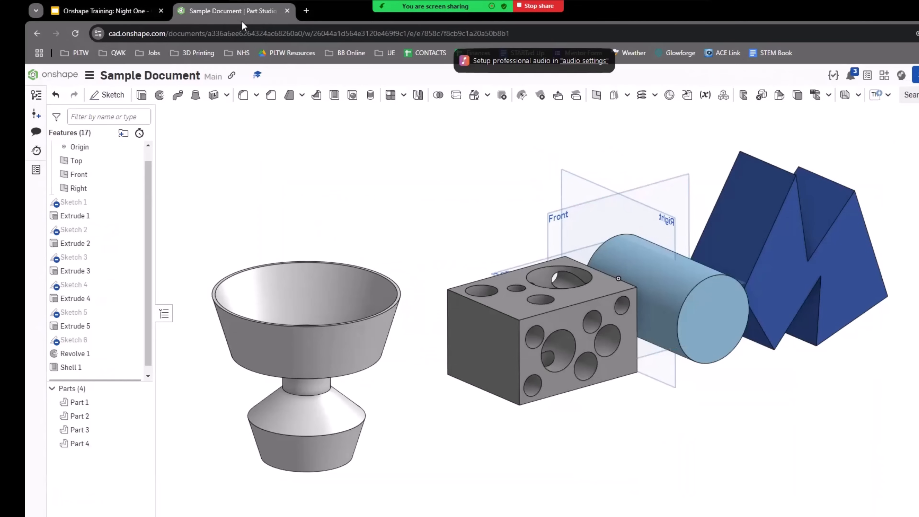
# Go to the documents owned by the account and create a new document named First Share there.
pyautogui.click(50, 77)
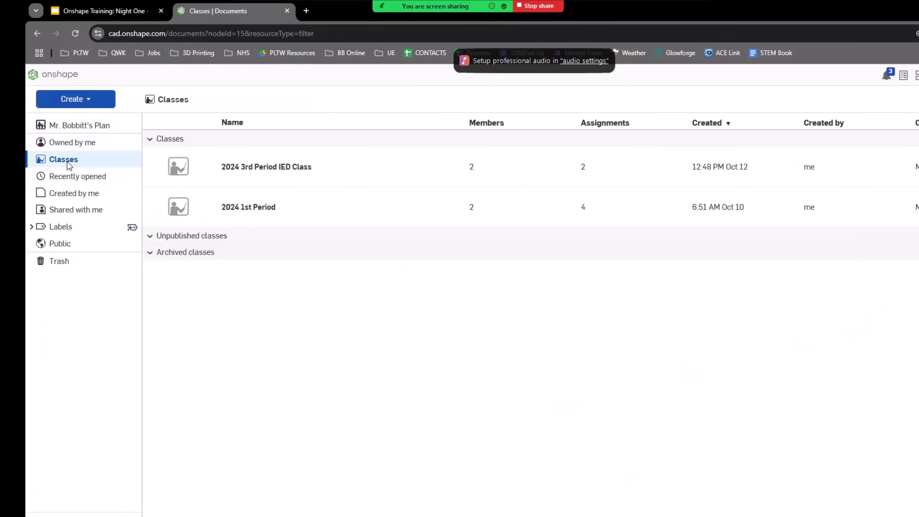
pyautogui.click(60, 145)
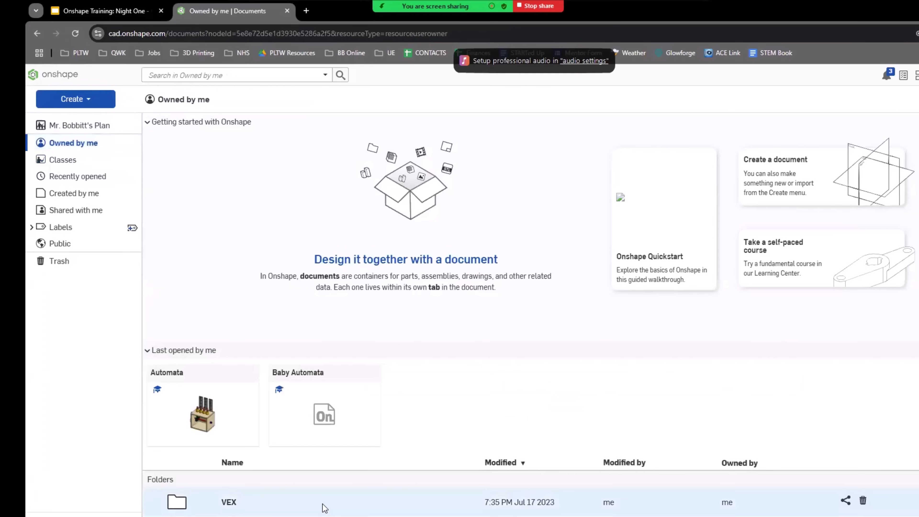
pyautogui.scroll(-2, 323, 507)
pyautogui.scroll(3, 323, 507)
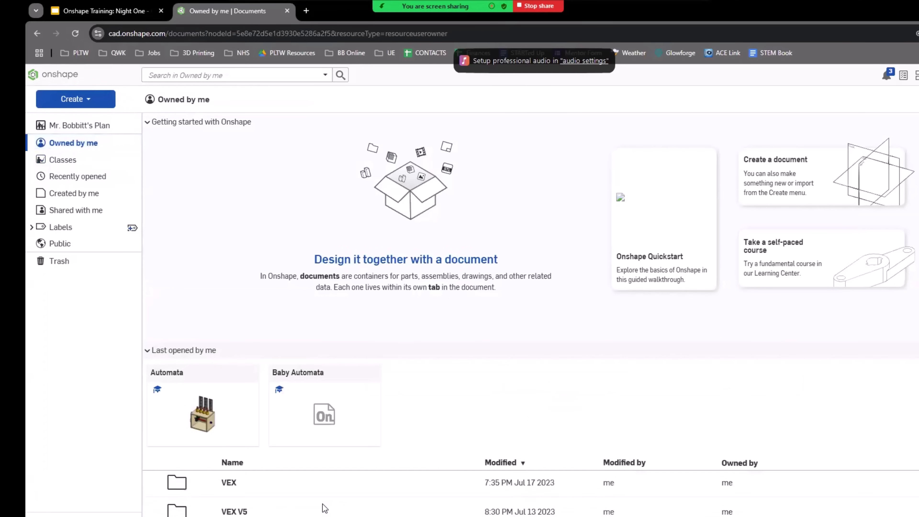
pyautogui.click(88, 103)
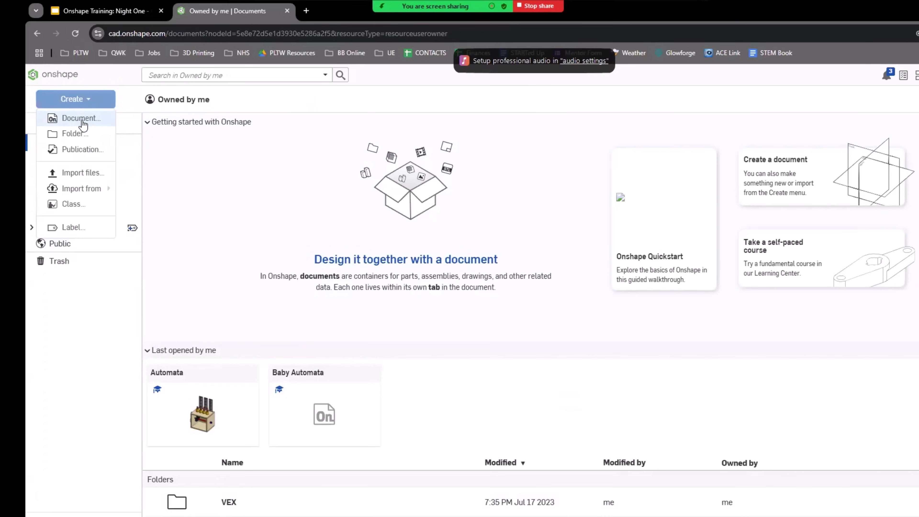
pyautogui.click(81, 119)
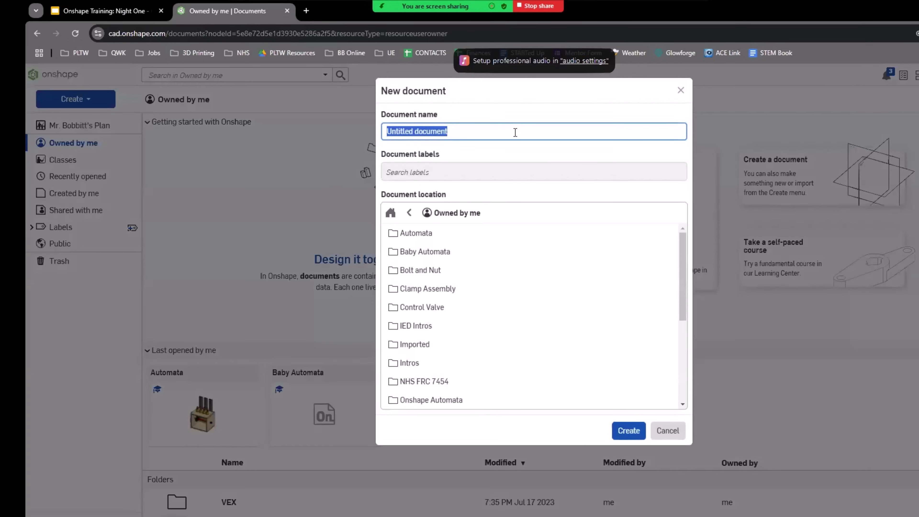
pyautogui.write('First Share')
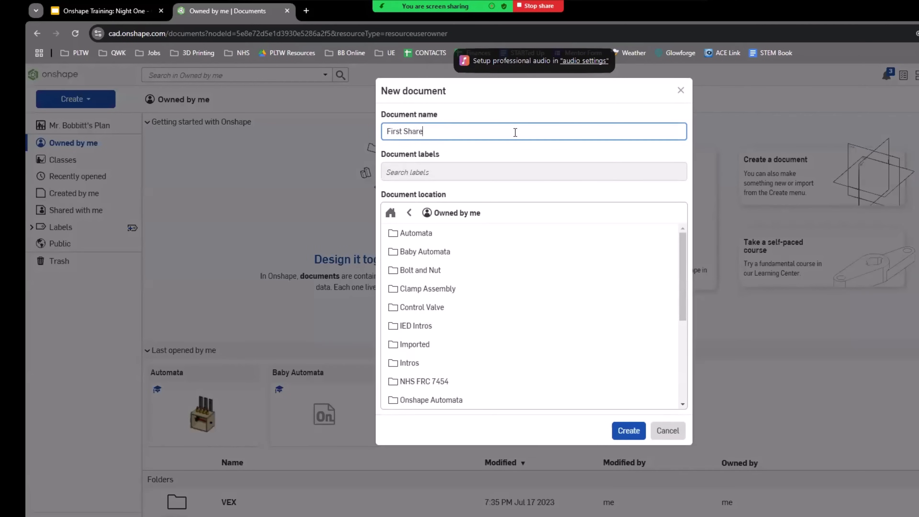
pyautogui.press('Return')
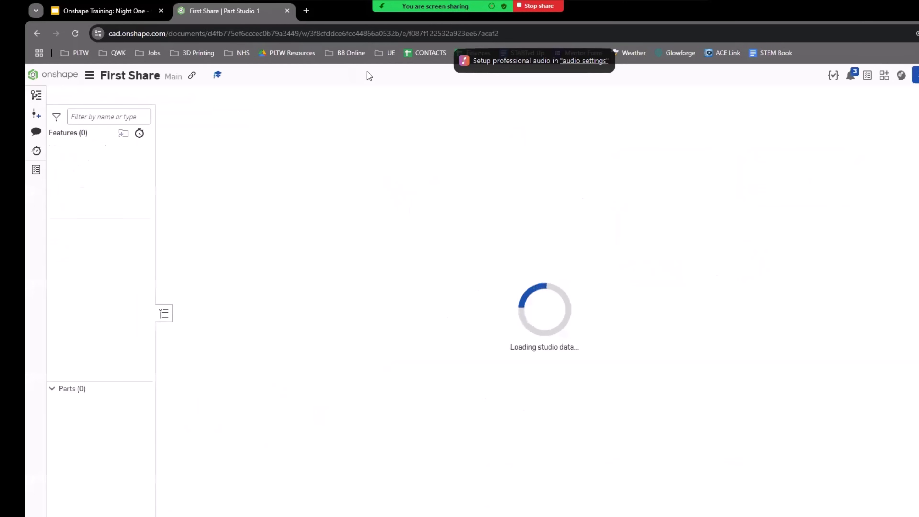
# Sketch a 4 in by 4 in center point rectangle centered on the origin of the Front plane and finish the sketch.
pyautogui.click(173, 95)
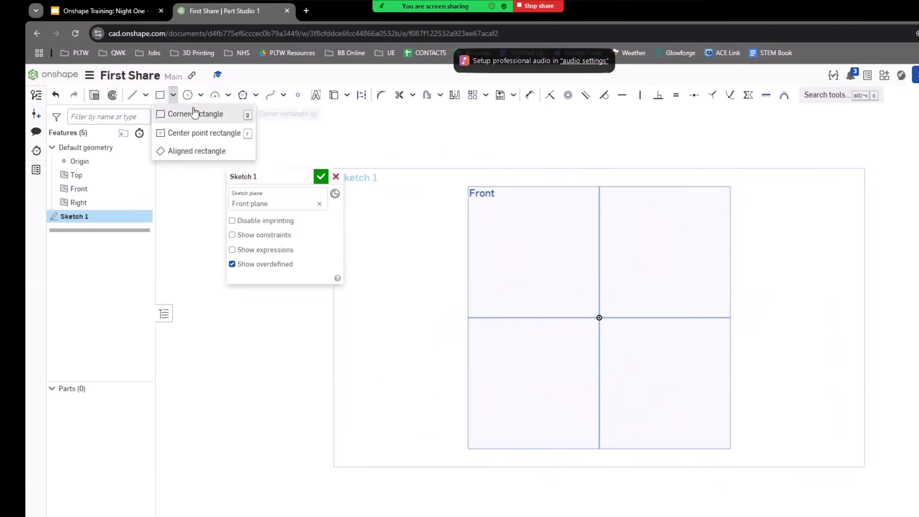
pyautogui.click(174, 96)
pyautogui.click(175, 96)
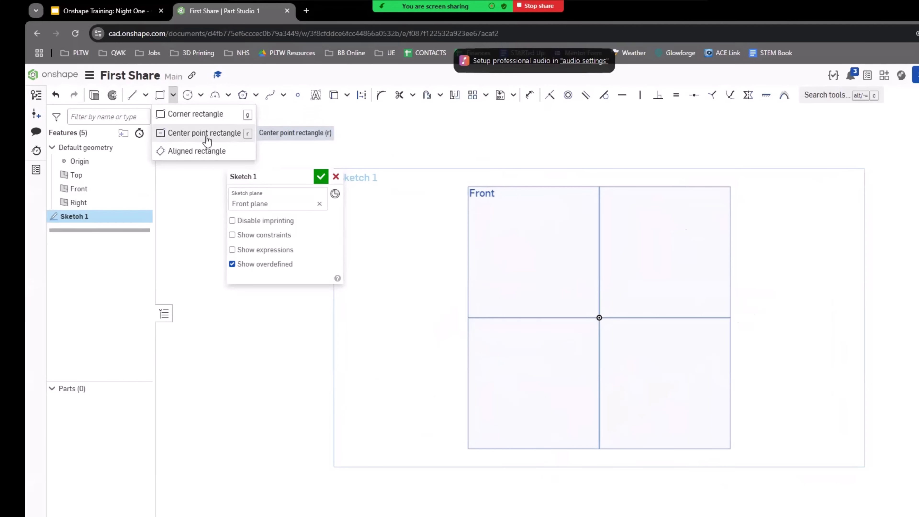
pyautogui.click(205, 136)
pyautogui.click(599, 318)
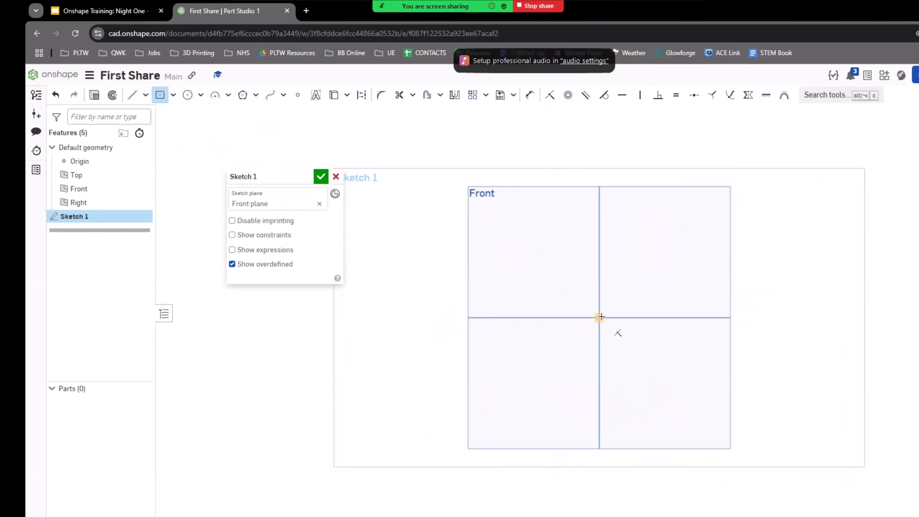
pyautogui.click(709, 224)
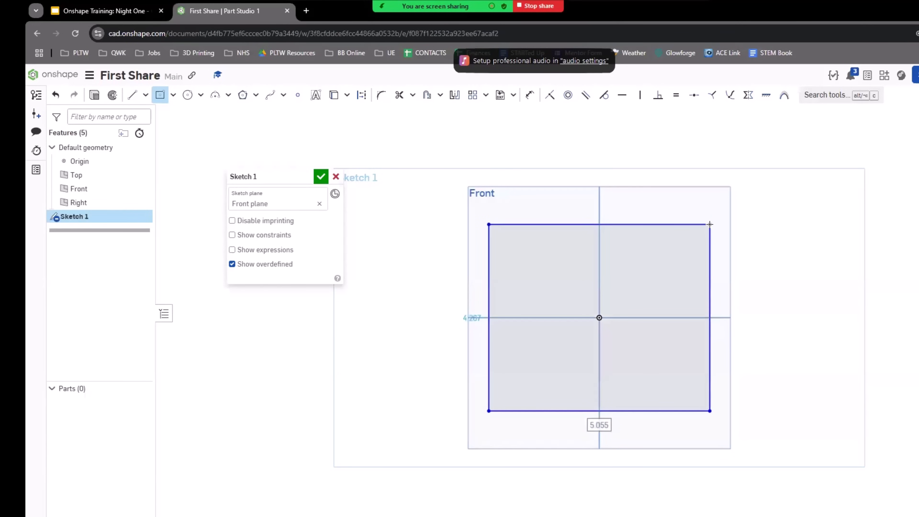
pyautogui.write('4')
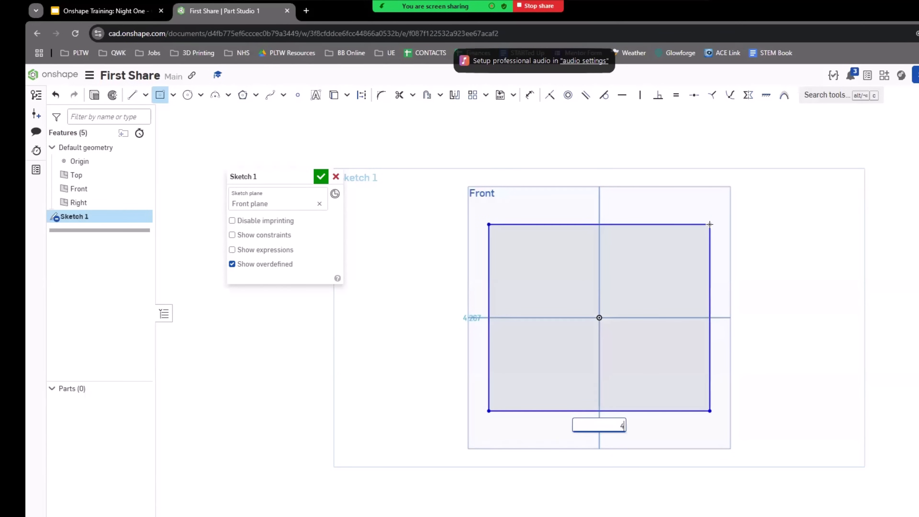
pyautogui.press('Return')
pyautogui.write('4')
pyautogui.press('Return')
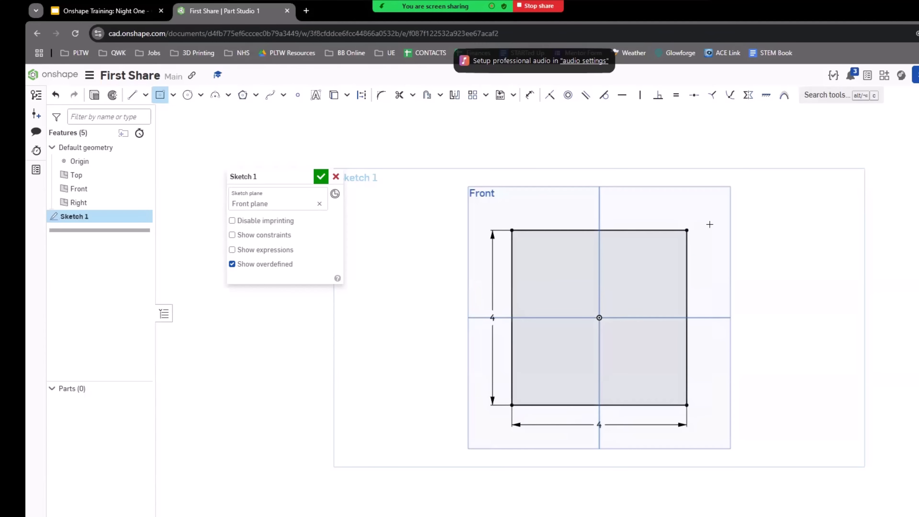
pyautogui.click(321, 178)
# Extrude the square sketch into a new solid with a blind depth of 4 in.
pyautogui.hotkey('shift', 'e')
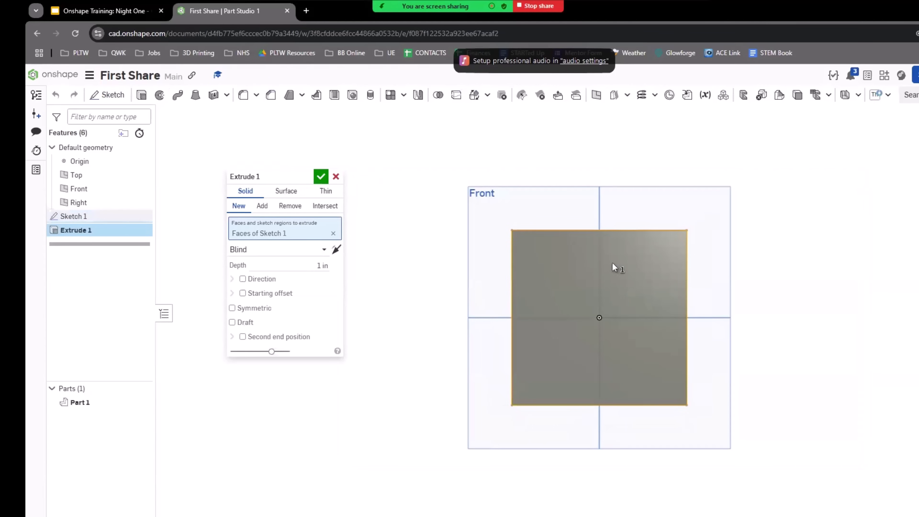
pyautogui.moveTo(314, 267); pyautogui.dragTo(340, 264)
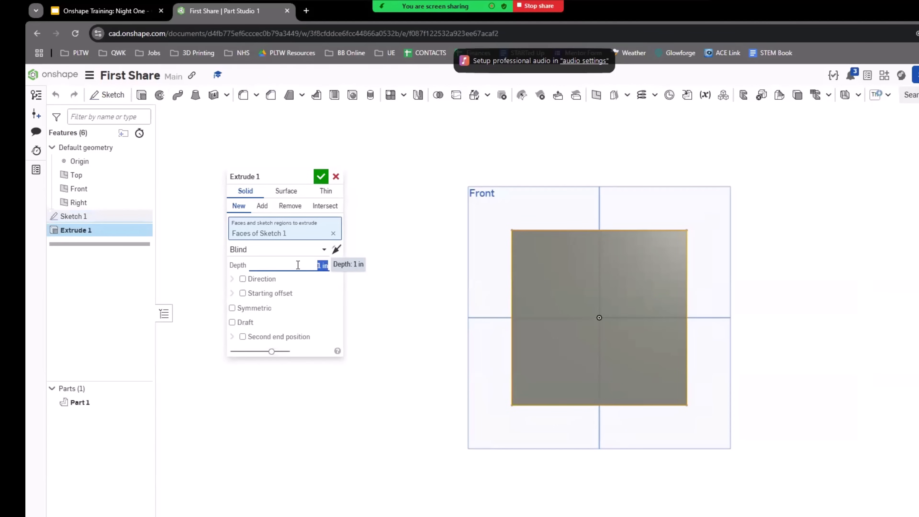
pyautogui.write('4')
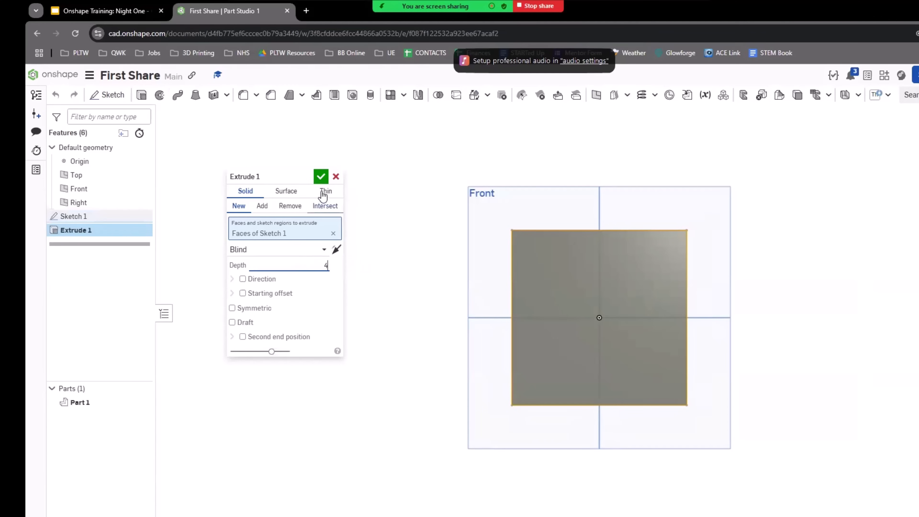
pyautogui.click(321, 176)
pyautogui.moveTo(796, 214); pyautogui.dragTo(766, 238, button='right')
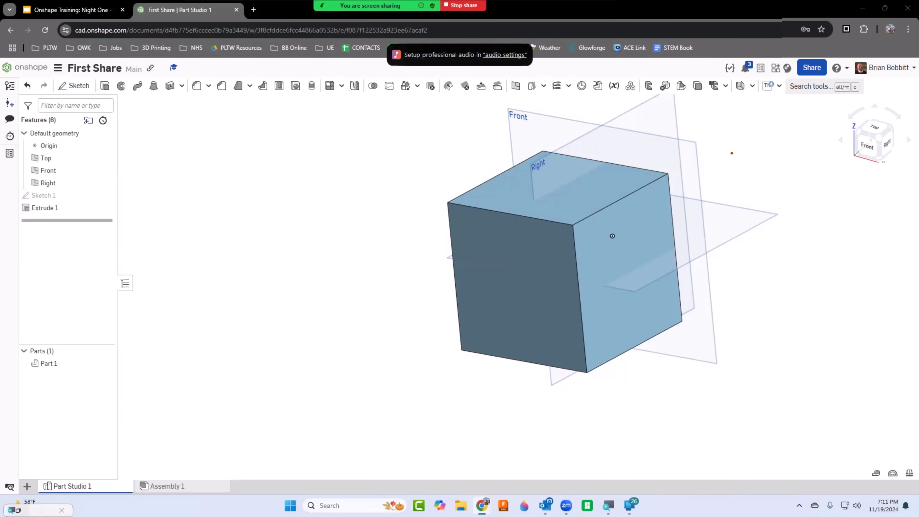
# Open the document's share settings and examine the individual permission levels and the classroom, public and application sharing options.
pyautogui.click(811, 67)
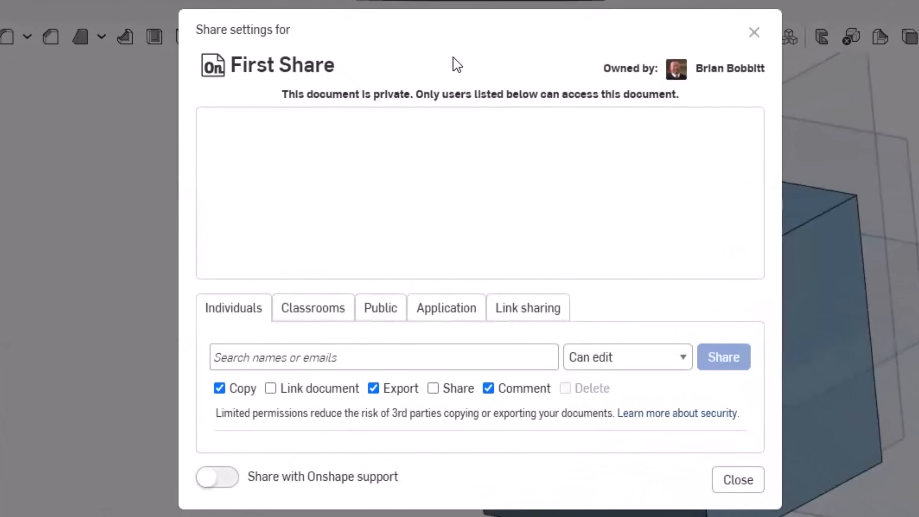
pyautogui.moveTo(459, 22); pyautogui.dragTo(439, 50)
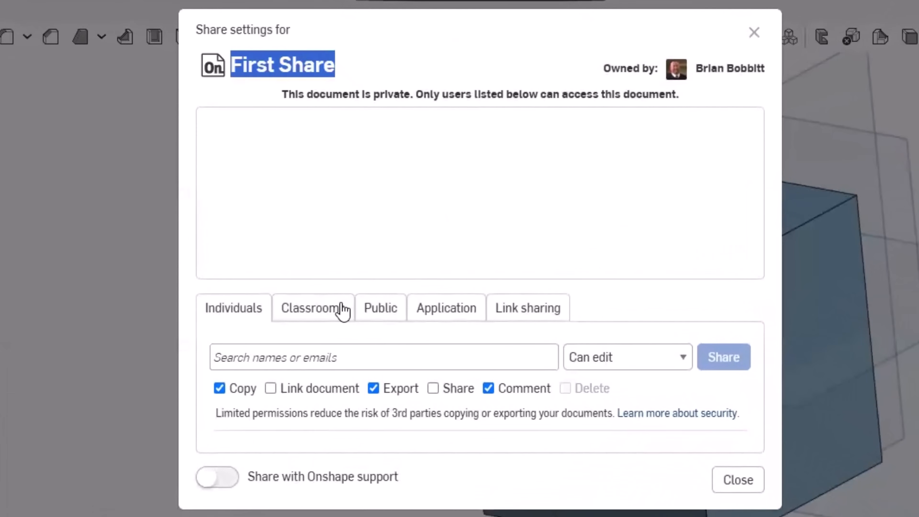
pyautogui.click(302, 373)
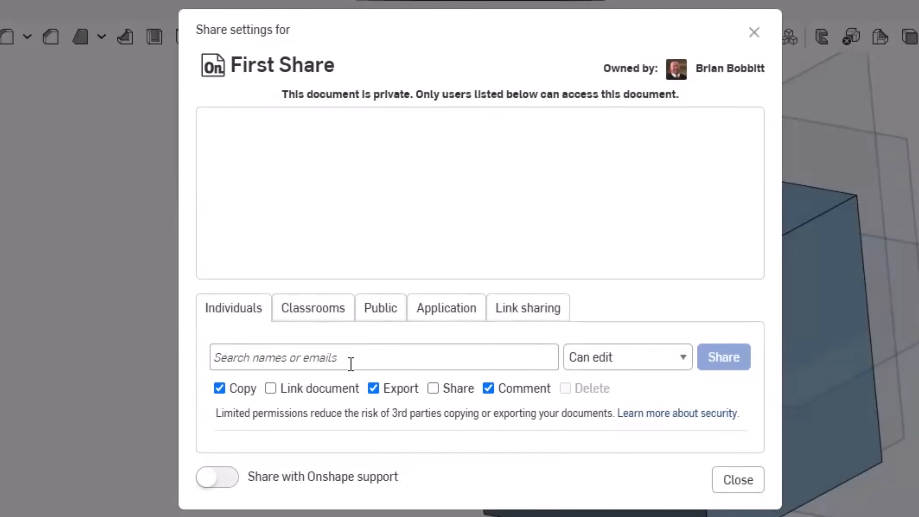
pyautogui.click(610, 359)
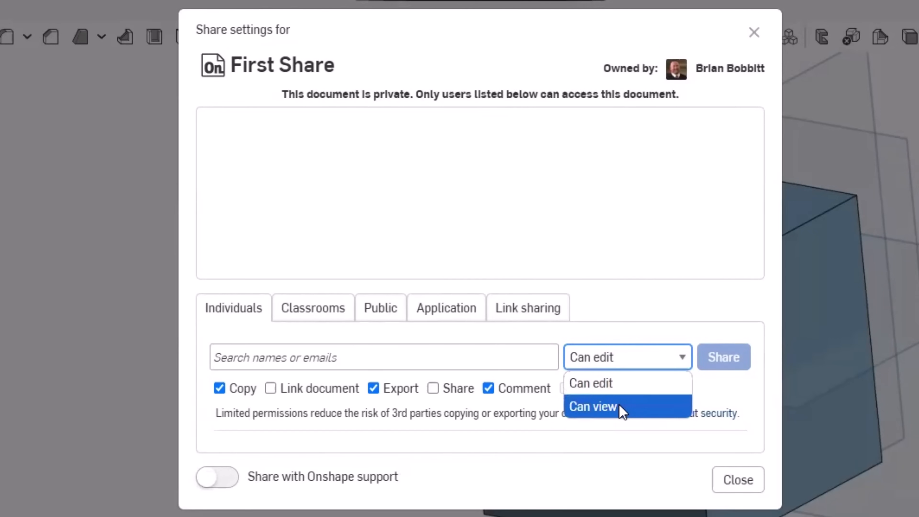
pyautogui.click(312, 317)
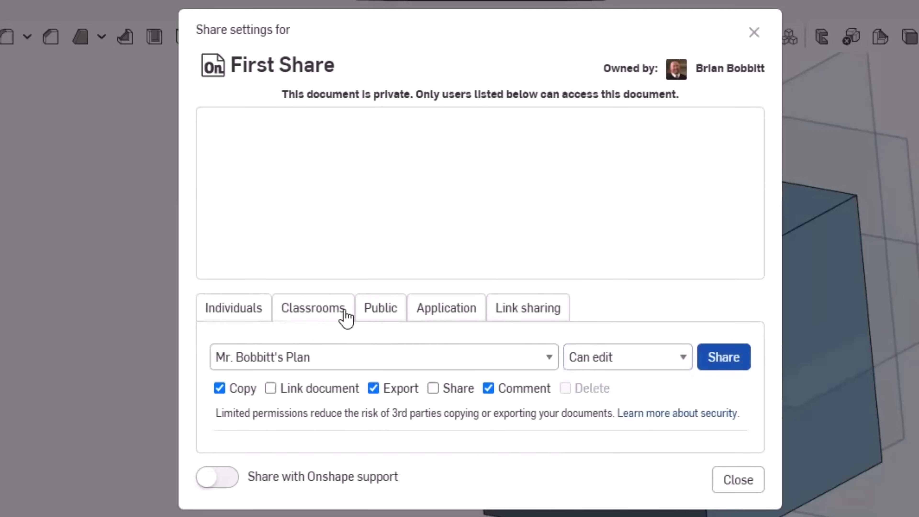
pyautogui.click(381, 313)
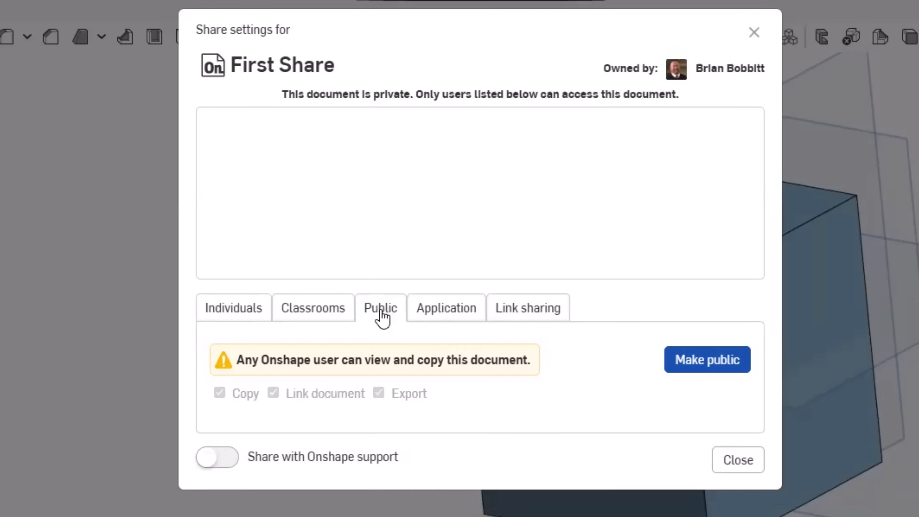
pyautogui.click(448, 313)
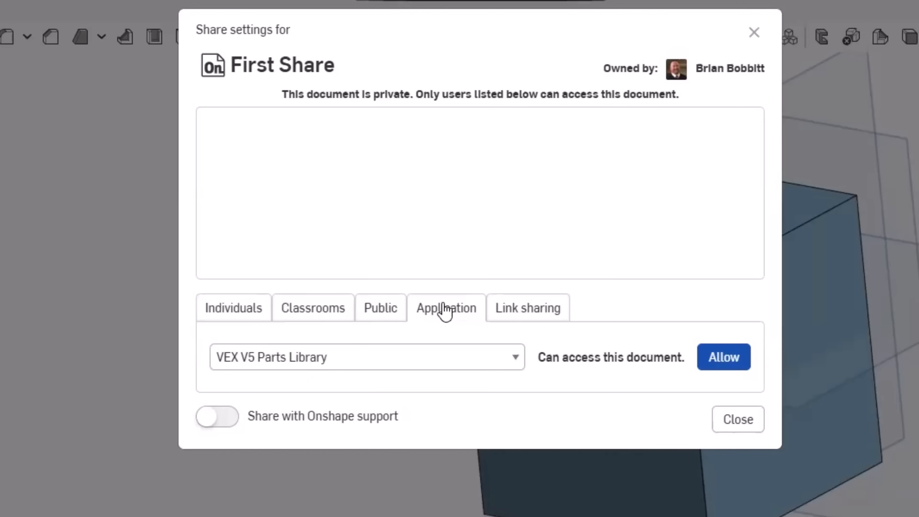
# Turn on link sharing for the First Share document and copy its document link to the clipboard.
pyautogui.click(511, 311)
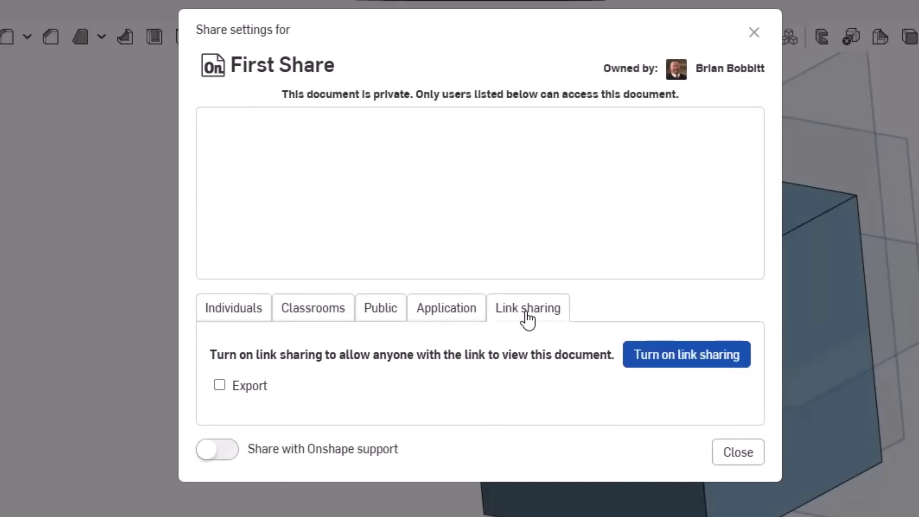
pyautogui.click(690, 359)
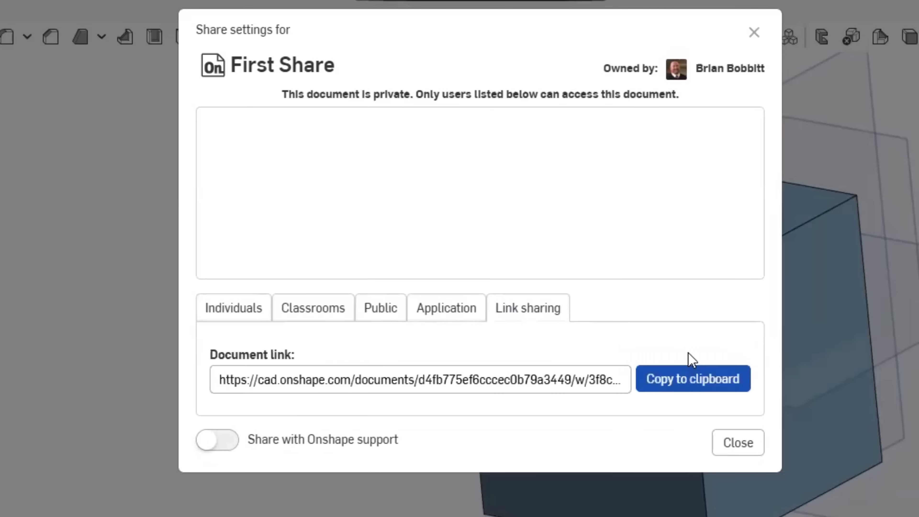
pyautogui.click(487, 378)
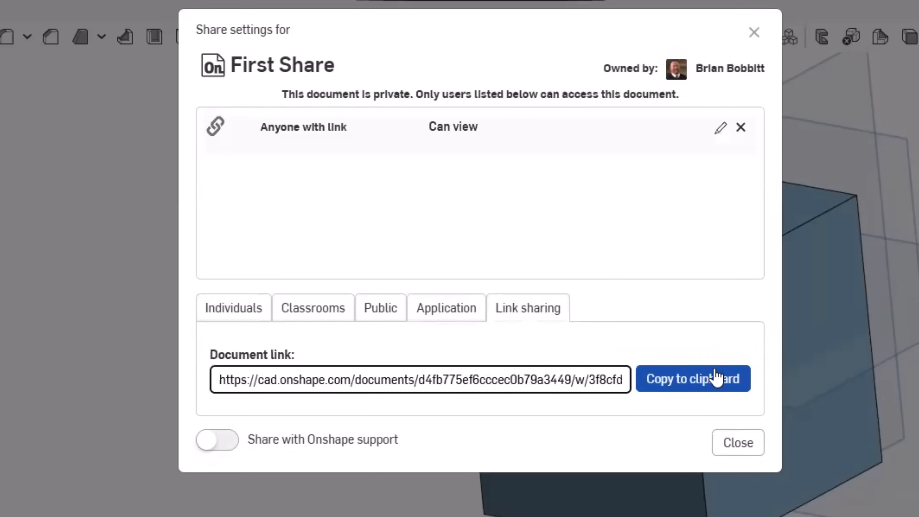
pyautogui.click(710, 380)
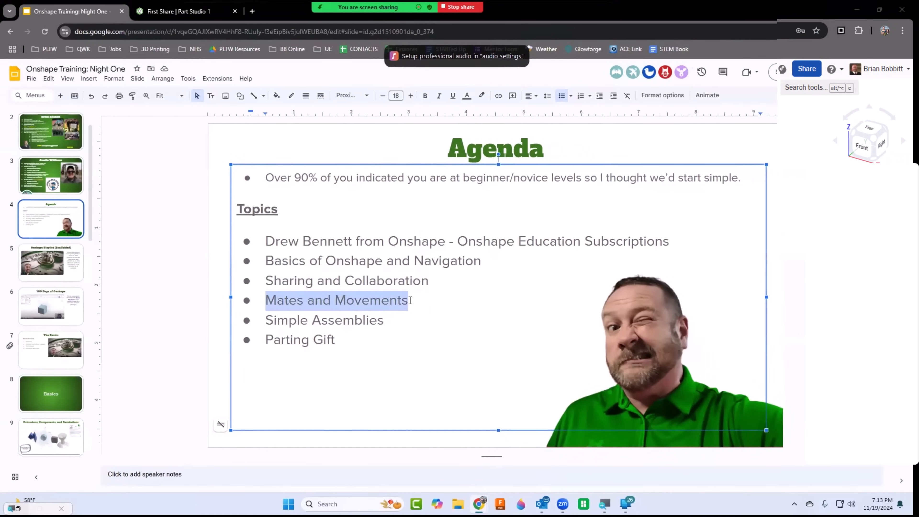
# Highlight the Mates and Movements and Simple Assemblies topics on the Google Slides Agenda slide, and return to the First Share document in Onshape.
pyautogui.moveTo(384, 320); pyautogui.dragTo(263, 300)
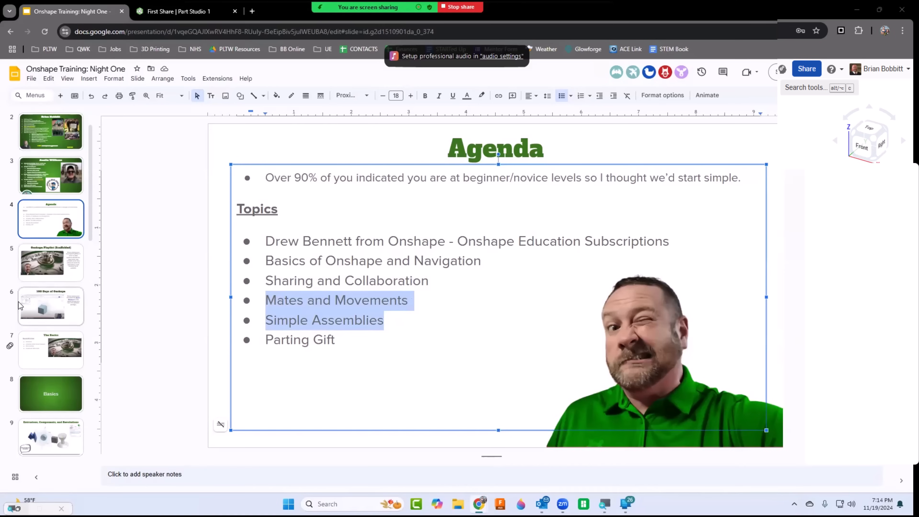
pyautogui.scroll(-4, 49, 289)
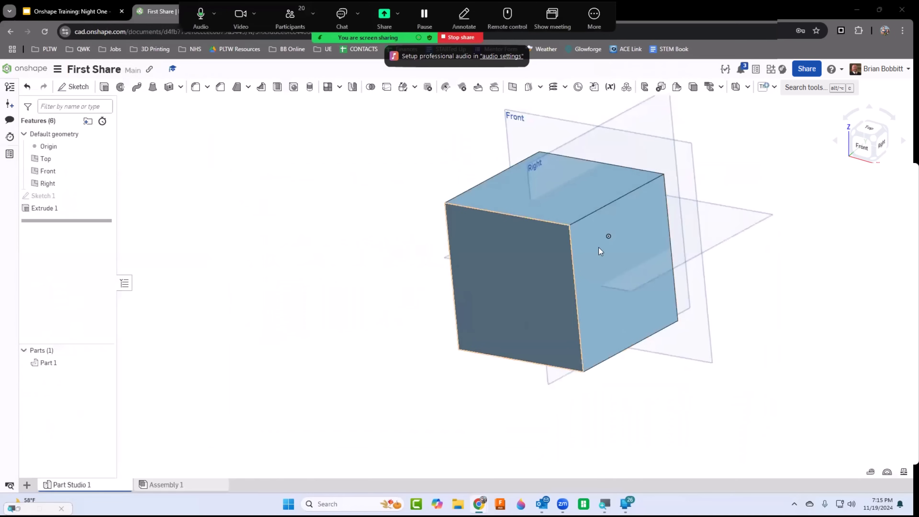
pyautogui.moveTo(550, 253); pyautogui.dragTo(556, 227, button='middle')
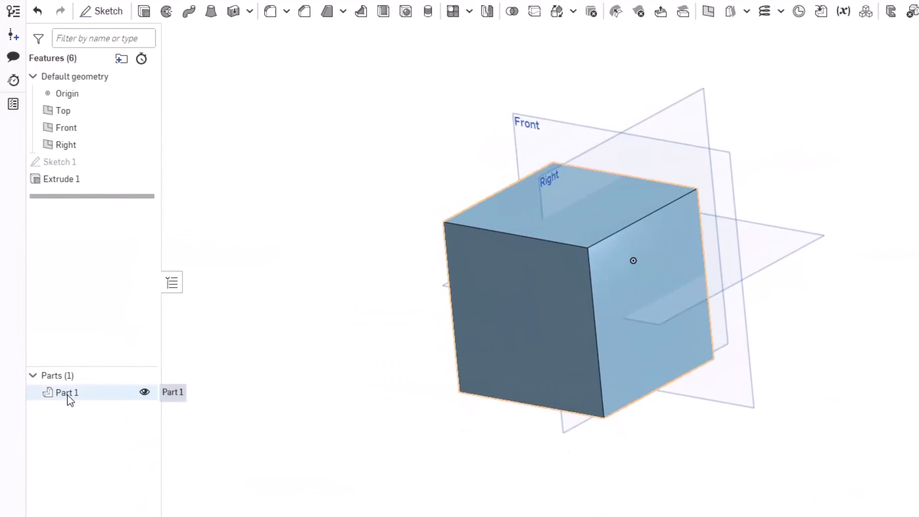
# Open the export settings for the cube part, examine the available file formats including STL, and cancel the export.
pyautogui.rightClick(73, 398)
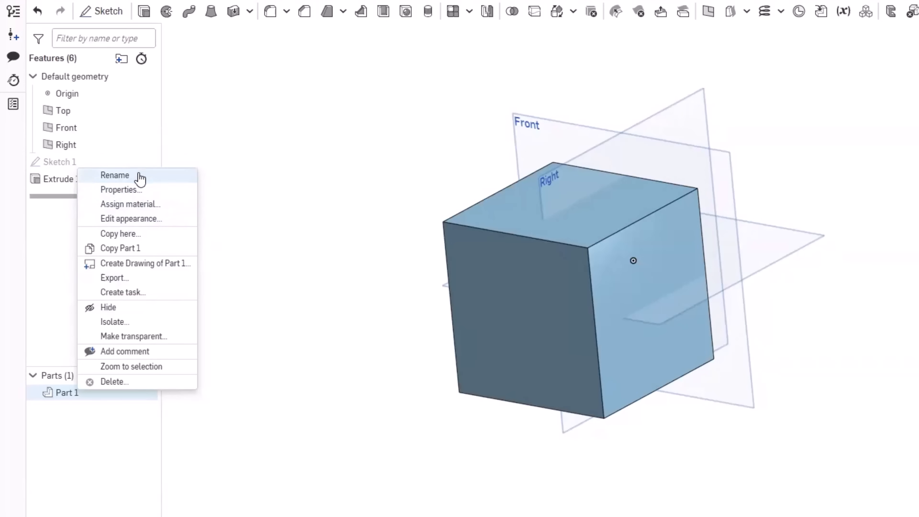
pyautogui.click(115, 282)
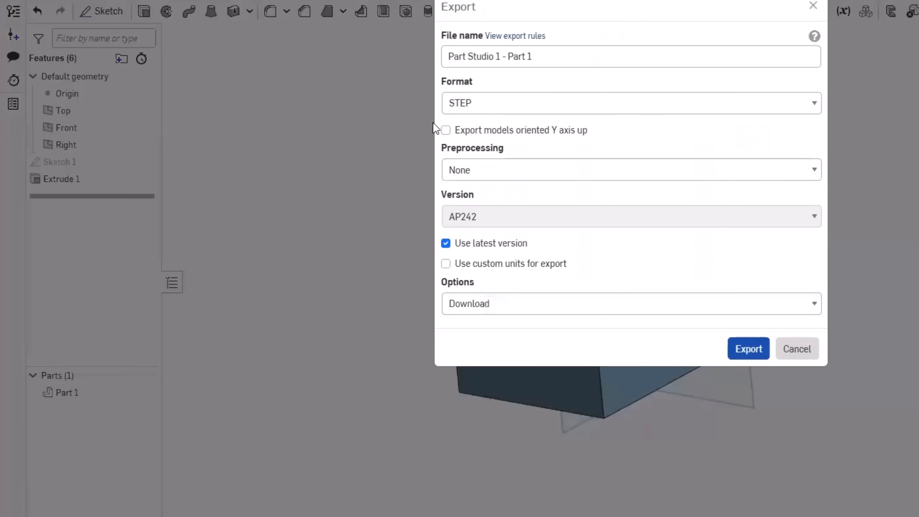
pyautogui.moveTo(488, 24); pyautogui.dragTo(343, 77)
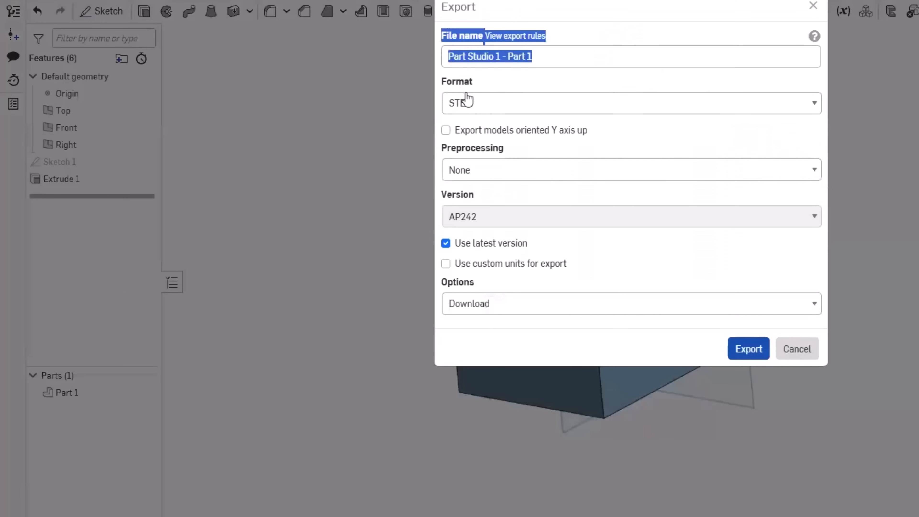
pyautogui.click(481, 106)
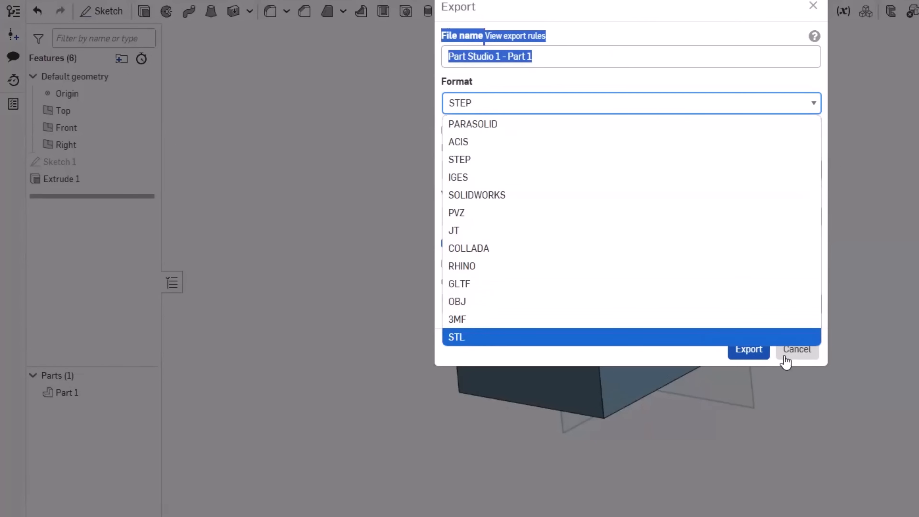
pyautogui.click(799, 355)
pyautogui.click(798, 349)
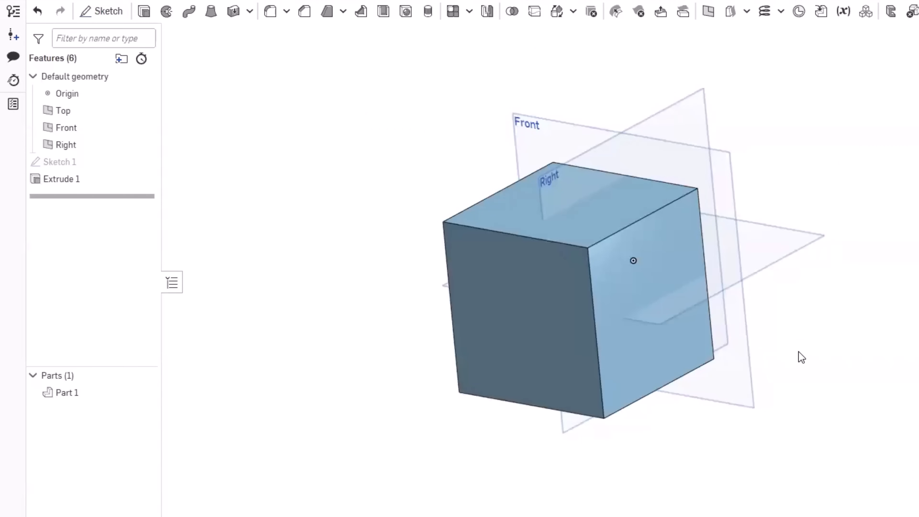
# Open the cube part's properties and look through its fields, from name and description to vendor, project and material.
pyautogui.rightClick(65, 396)
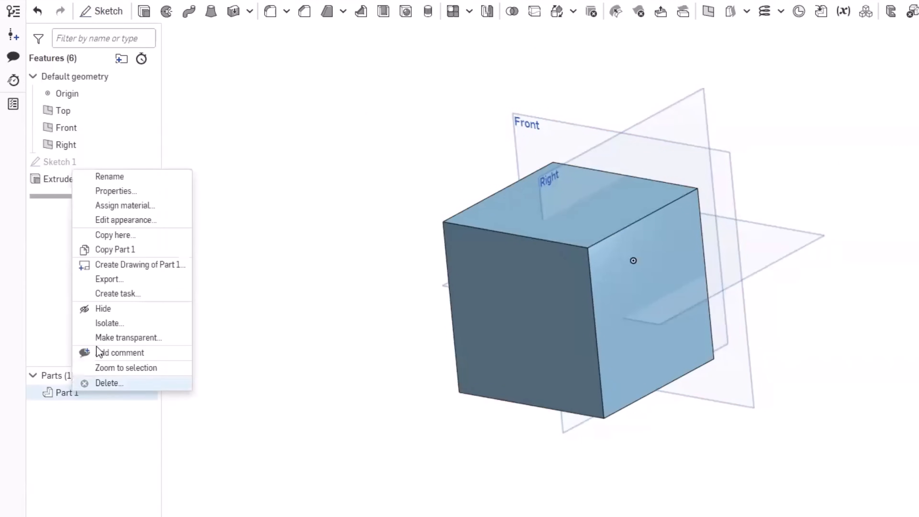
pyautogui.click(149, 195)
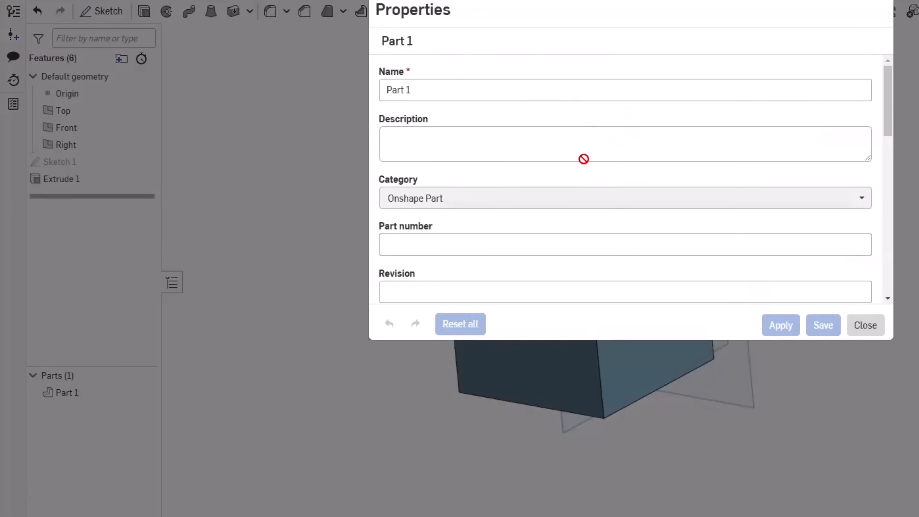
pyautogui.scroll(-4, 583, 158)
pyautogui.scroll(-2, 582, 160)
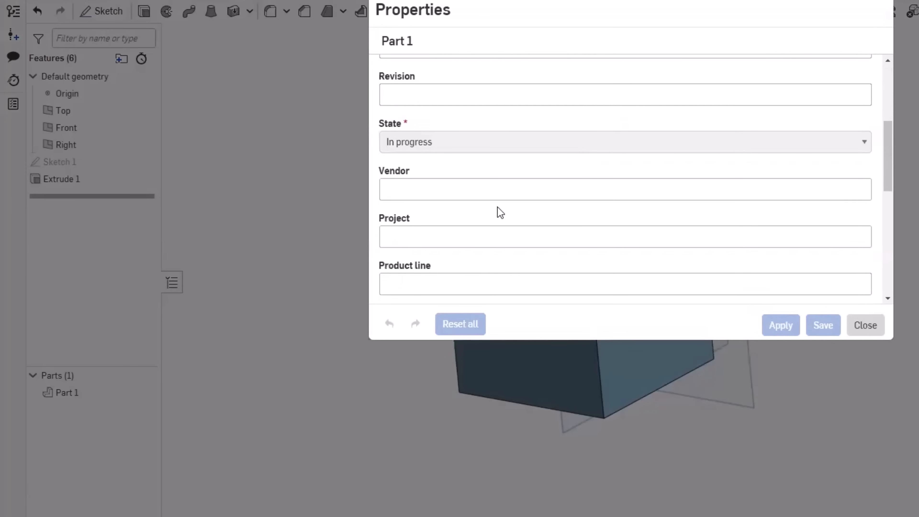
pyautogui.scroll(-2, 445, 236)
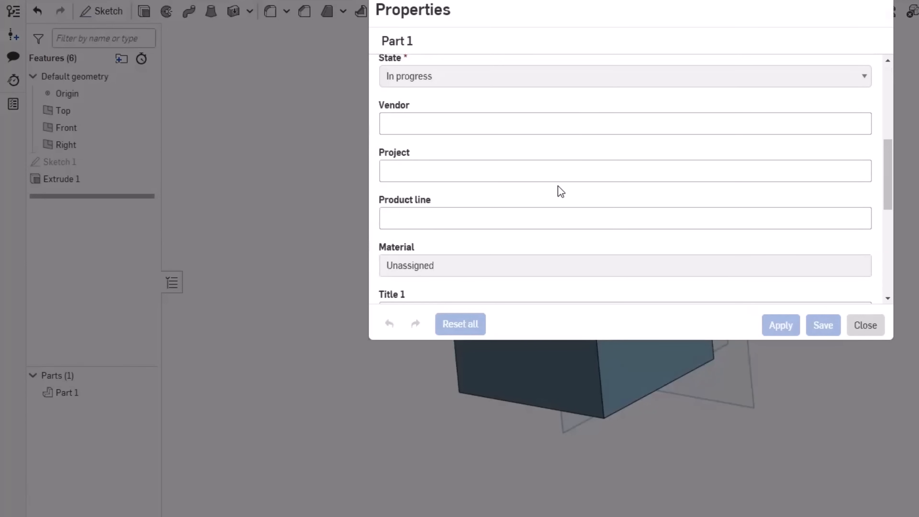
pyautogui.scroll(-2, 558, 186)
pyautogui.scroll(5, 558, 185)
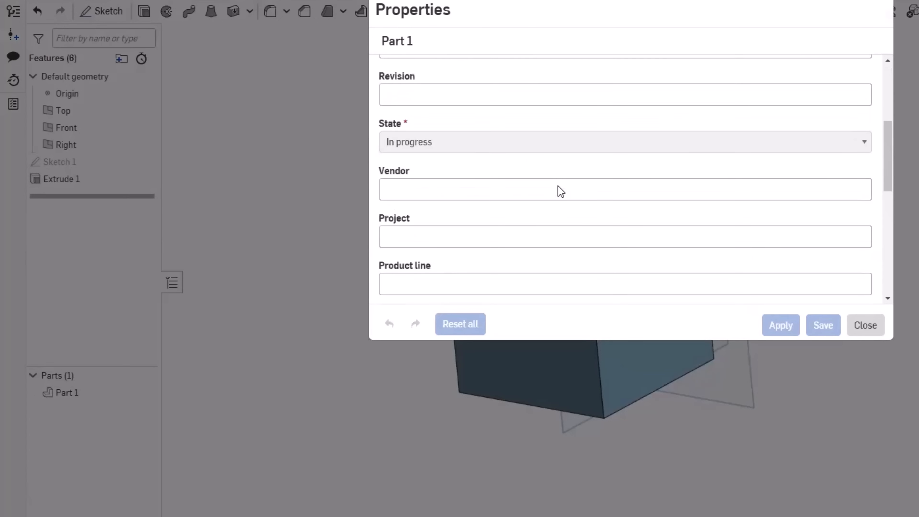
pyautogui.scroll(2, 483, 198)
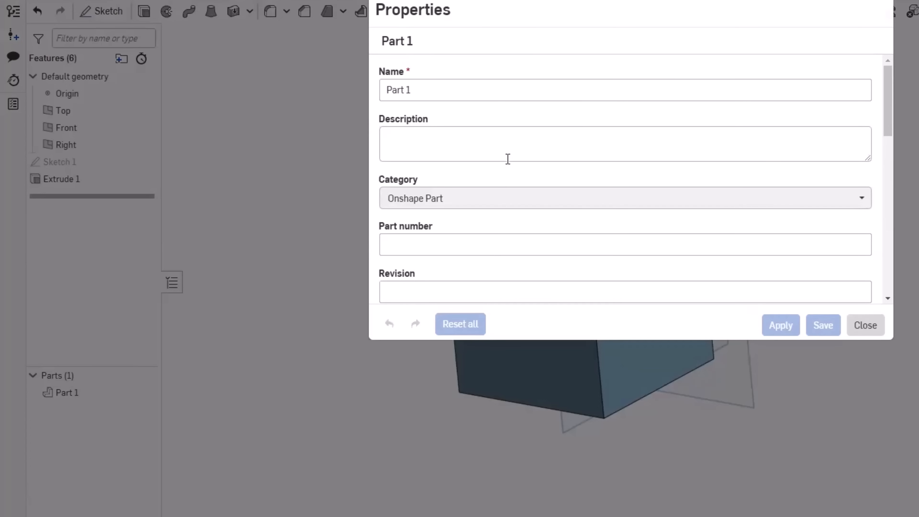
# Look through the remaining part properties, down to titles, BOM exclusion, unit of measure and mass, and close the properties.
pyautogui.scroll(-4, 507, 159)
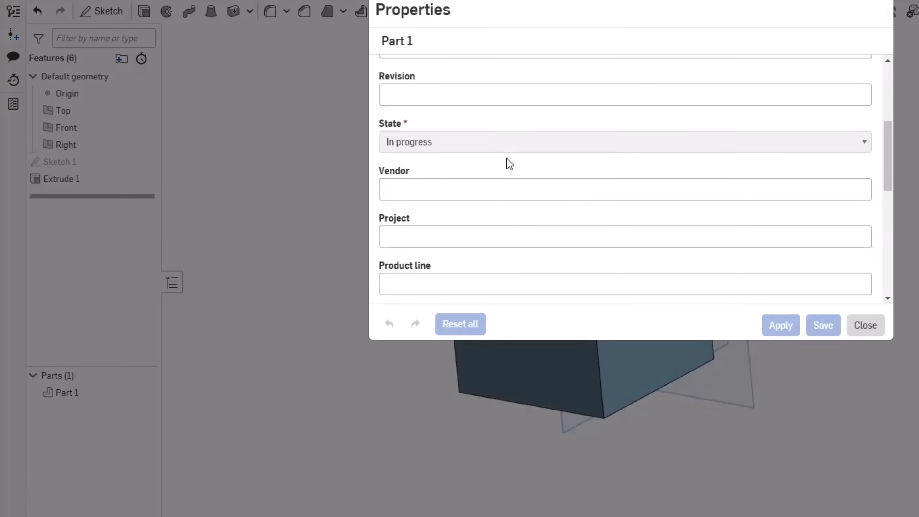
pyautogui.scroll(-3, 507, 159)
pyautogui.scroll(-3, 507, 159)
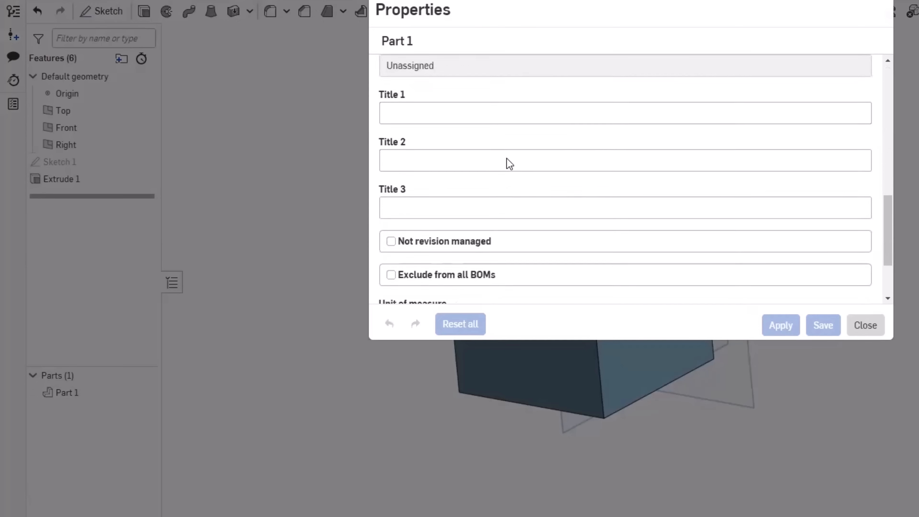
pyautogui.scroll(-2, 507, 160)
pyautogui.scroll(-1, 509, 164)
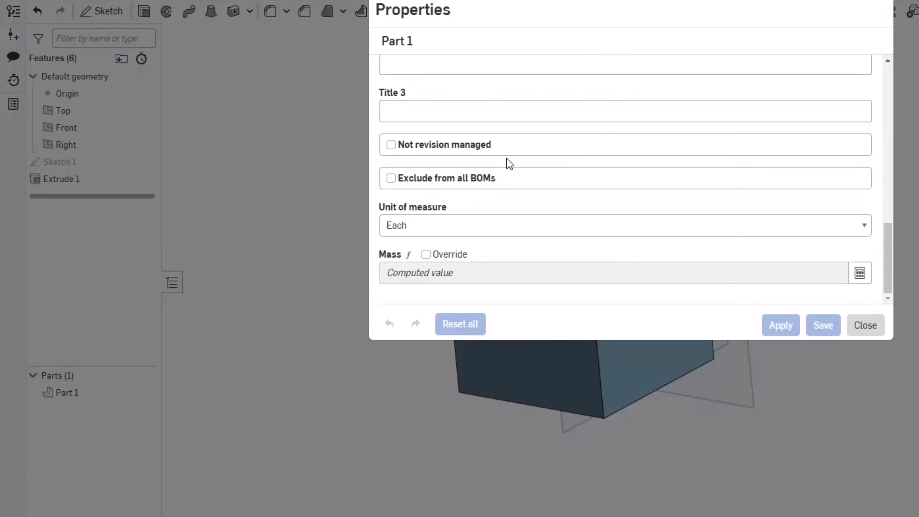
pyautogui.scroll(4, 509, 164)
pyautogui.press('Escape')
# Try assigning a material to the cube part by browsing the Onshape Material Library and choosing Gold.
pyautogui.rightClick(57, 394)
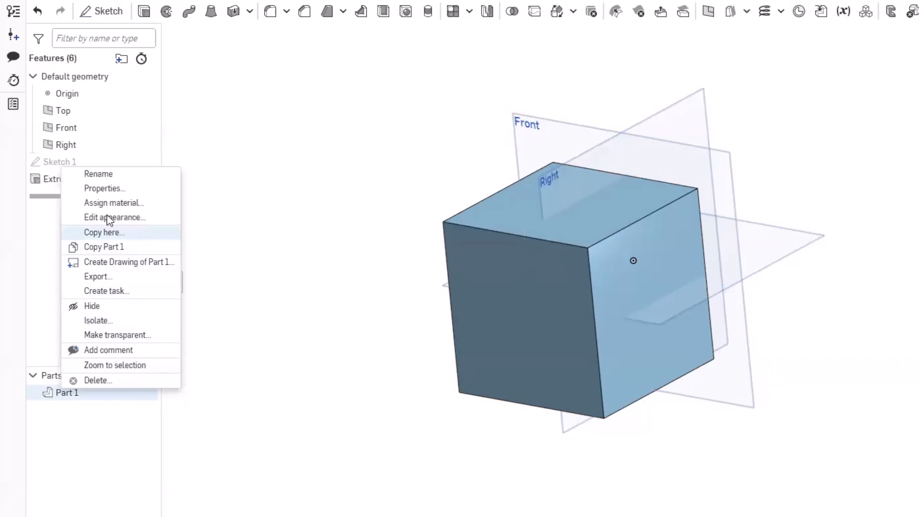
pyautogui.click(119, 204)
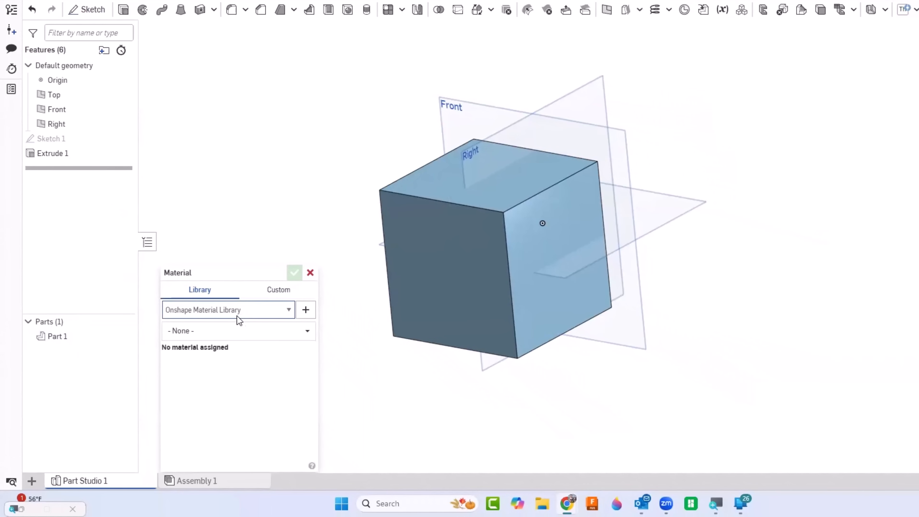
pyautogui.click(278, 334)
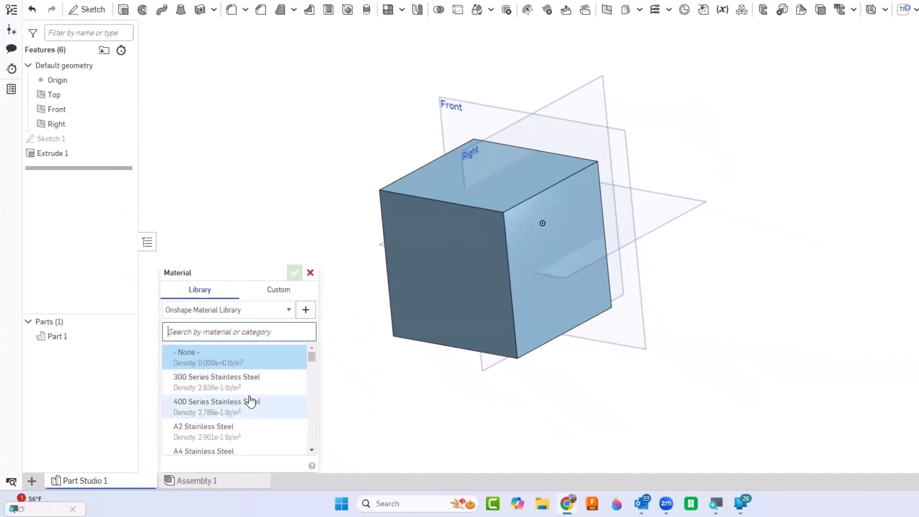
pyautogui.scroll(-2, 249, 401)
pyautogui.scroll(-3, 206, 399)
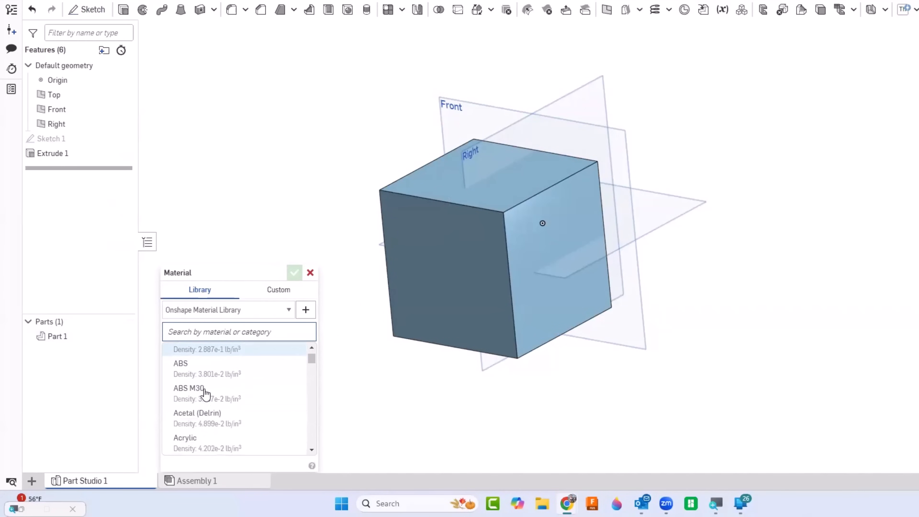
pyautogui.scroll(-2, 206, 393)
pyautogui.scroll(2, 205, 392)
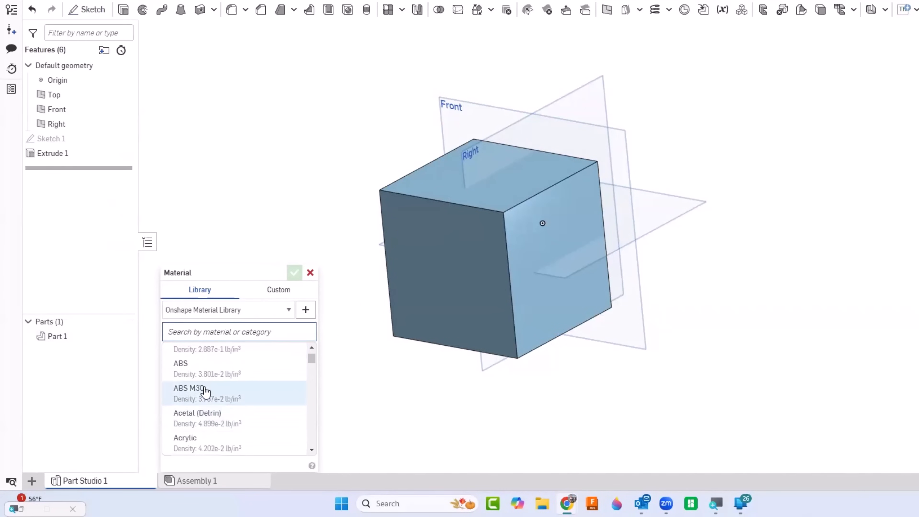
pyautogui.scroll(-3, 239, 383)
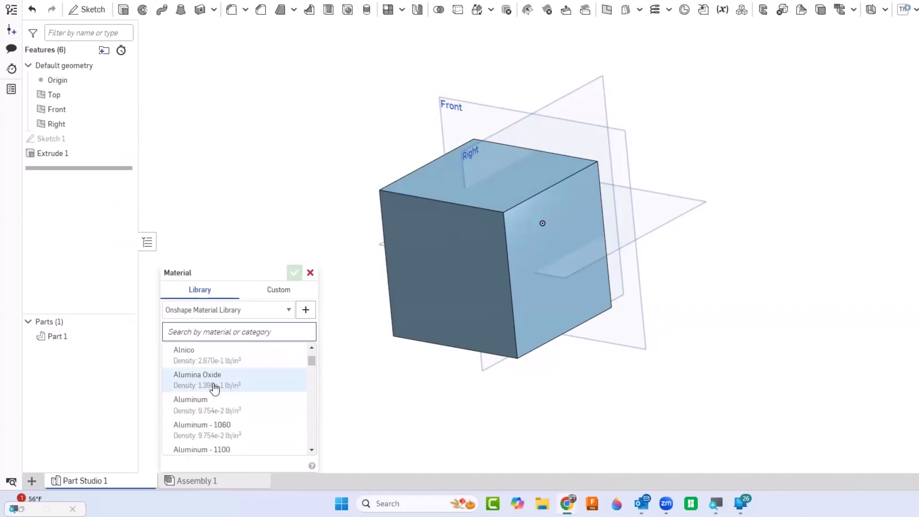
pyautogui.scroll(-5, 203, 389)
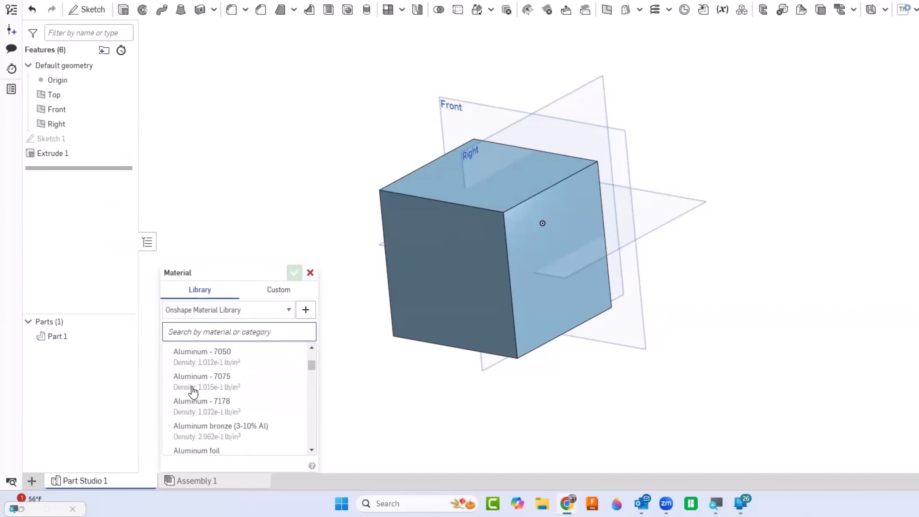
pyautogui.scroll(-15, 194, 392)
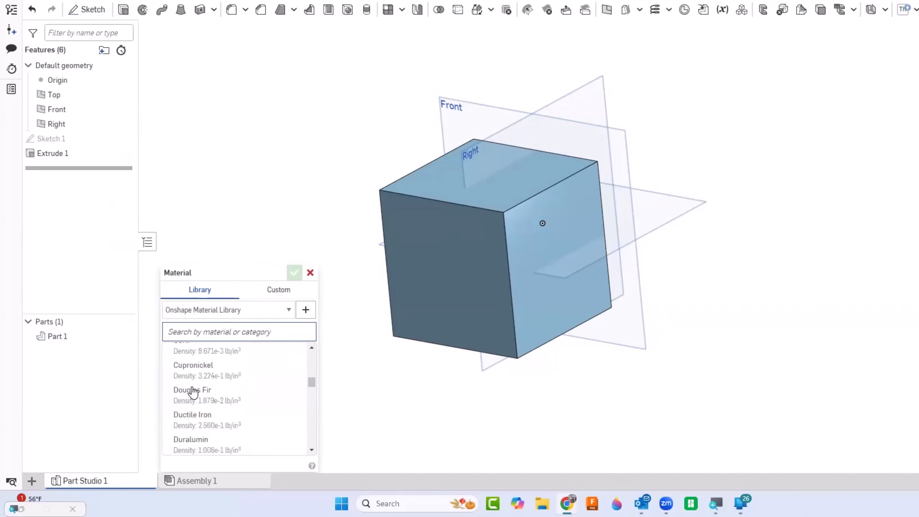
pyautogui.scroll(-2, 194, 391)
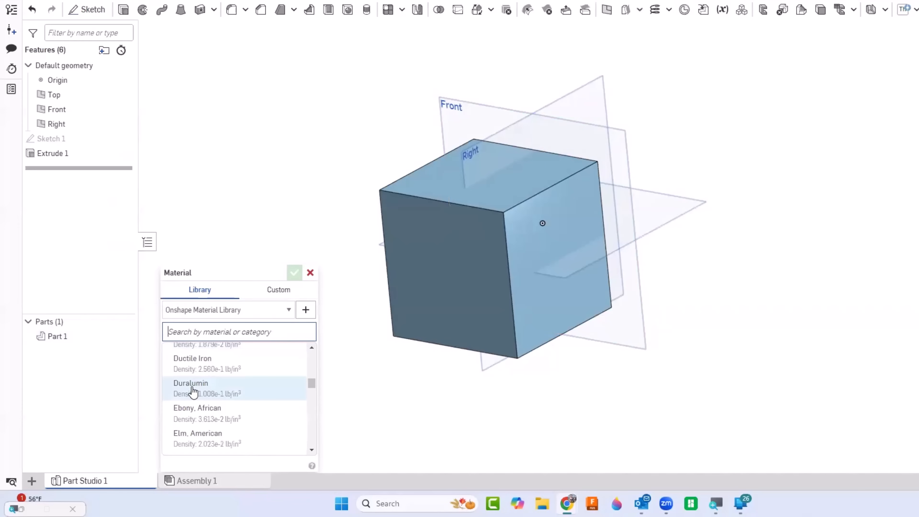
pyautogui.scroll(-3, 260, 410)
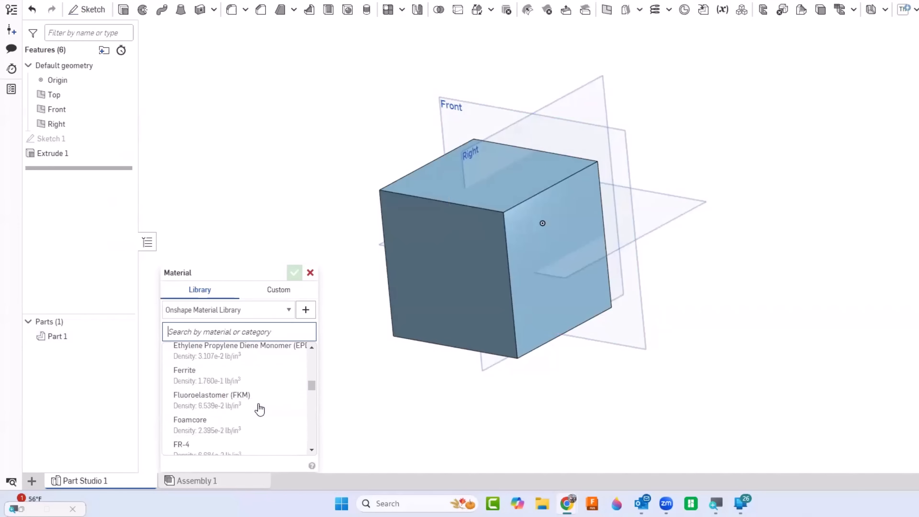
pyautogui.scroll(-5, 260, 411)
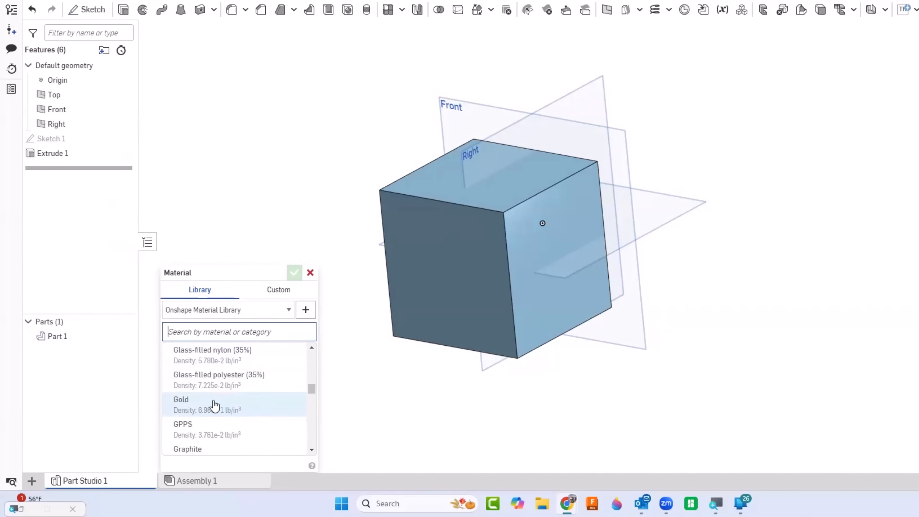
pyautogui.click(215, 406)
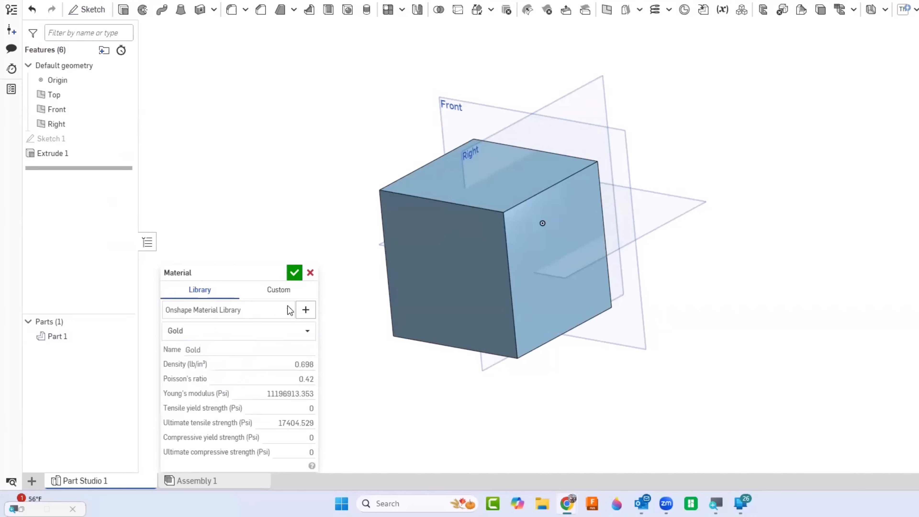
pyautogui.moveTo(243, 269); pyautogui.dragTo(248, 106)
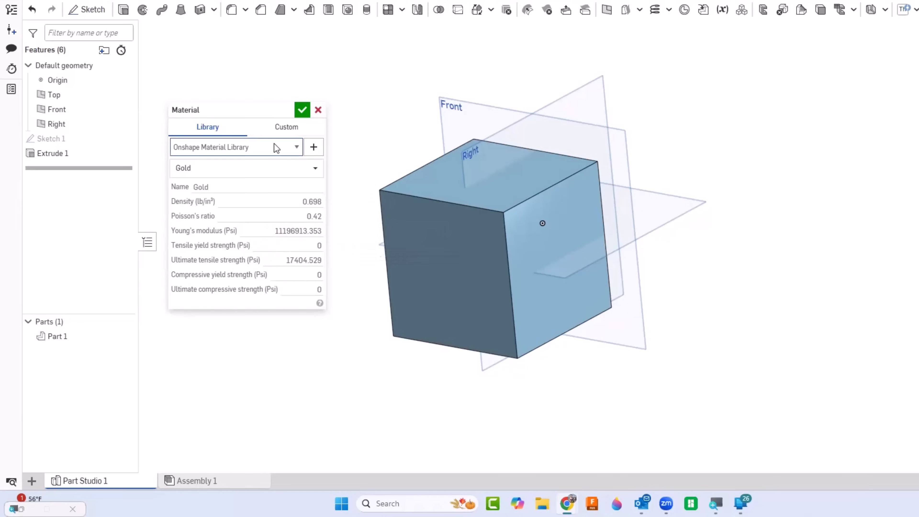
# Examine the custom material fields, such as density and Poisson's ratio, and cancel the material assignment.
pyautogui.click(282, 132)
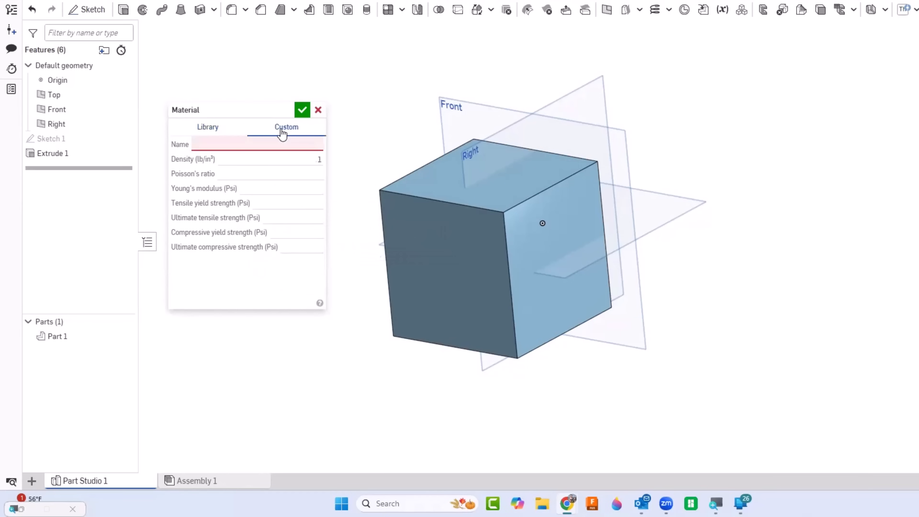
pyautogui.click(252, 181)
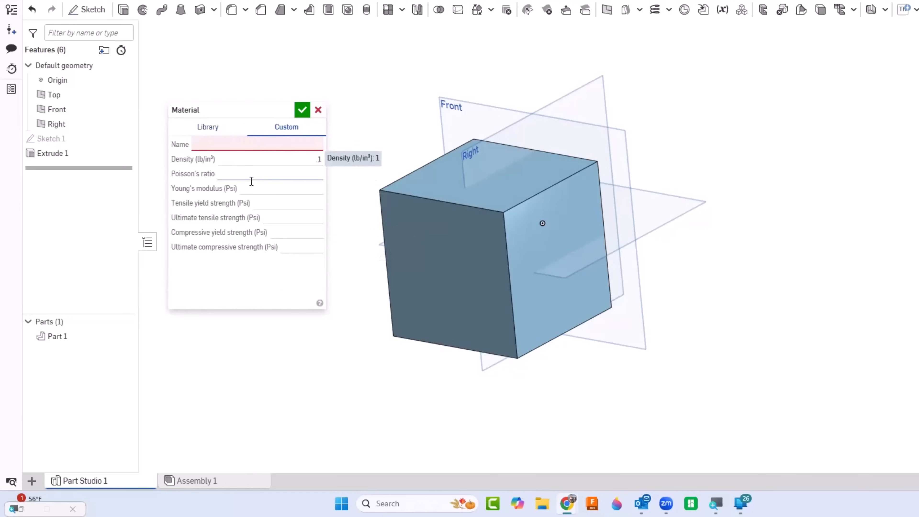
pyautogui.click(318, 110)
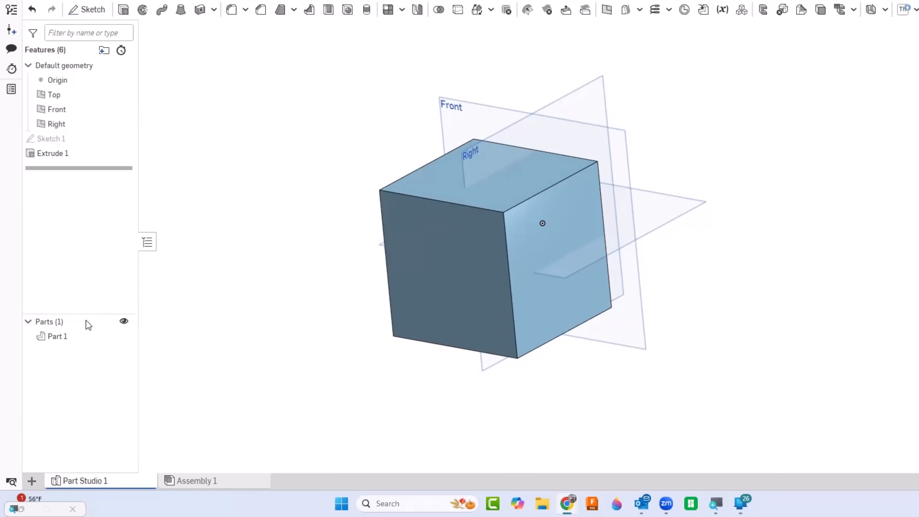
# Try orange and purple (981FAC) appearances on the cube part, view the color mixer, and cancel the change.
pyautogui.rightClick(73, 342)
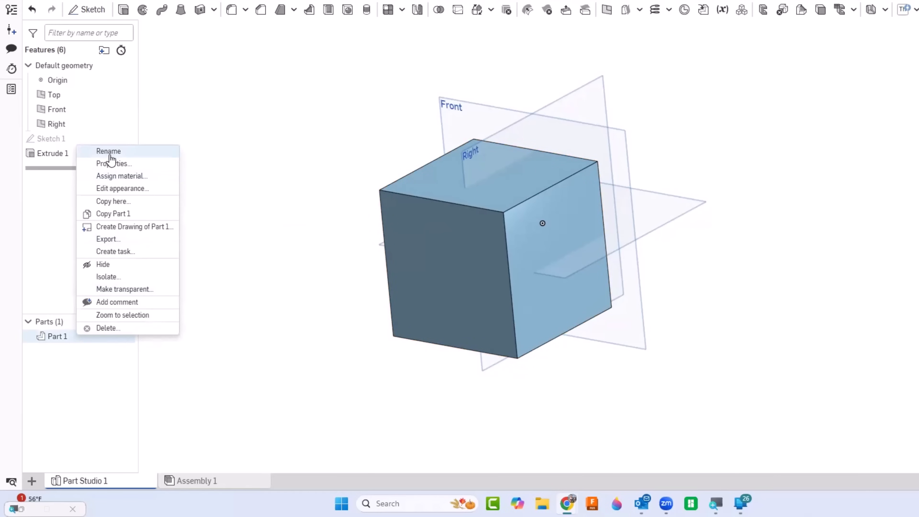
pyautogui.click(108, 189)
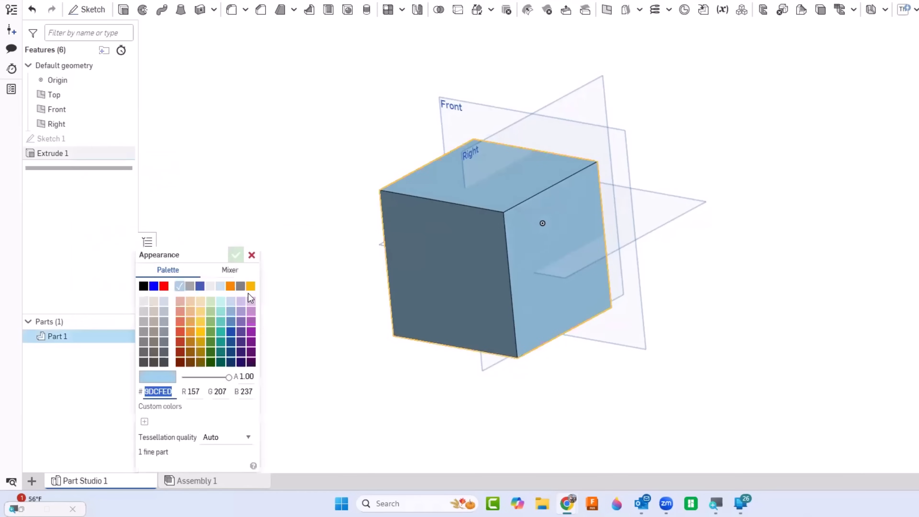
pyautogui.click(229, 287)
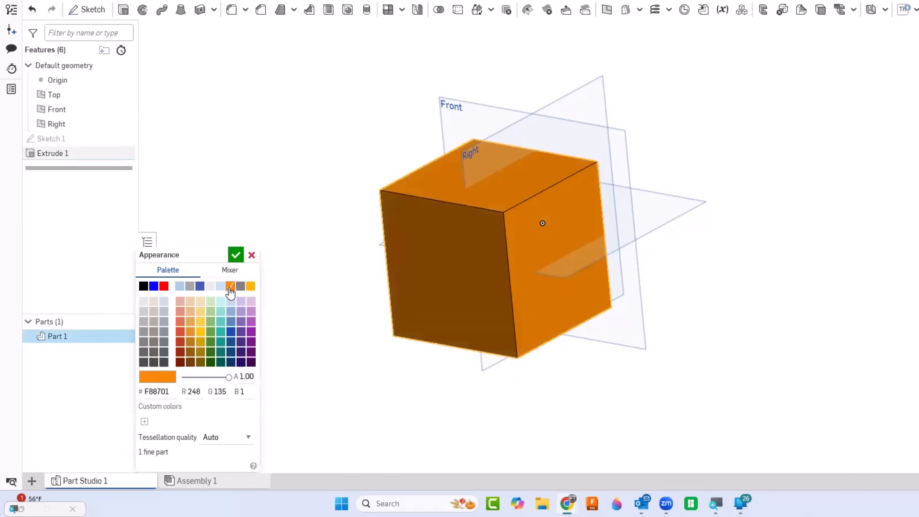
pyautogui.click(252, 334)
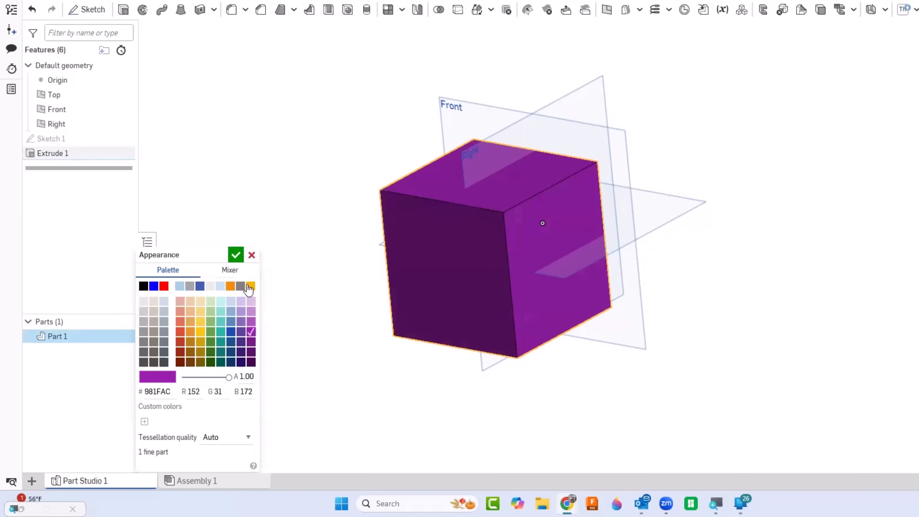
pyautogui.click(238, 275)
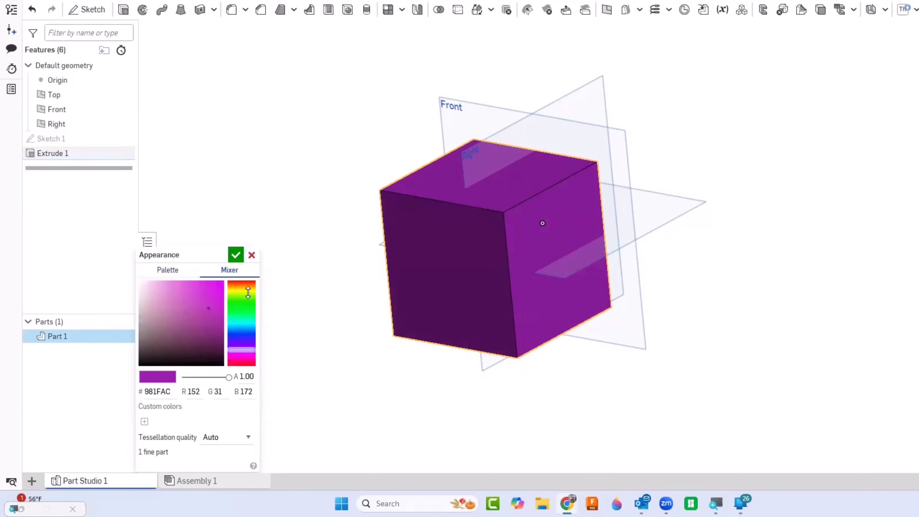
pyautogui.click(252, 255)
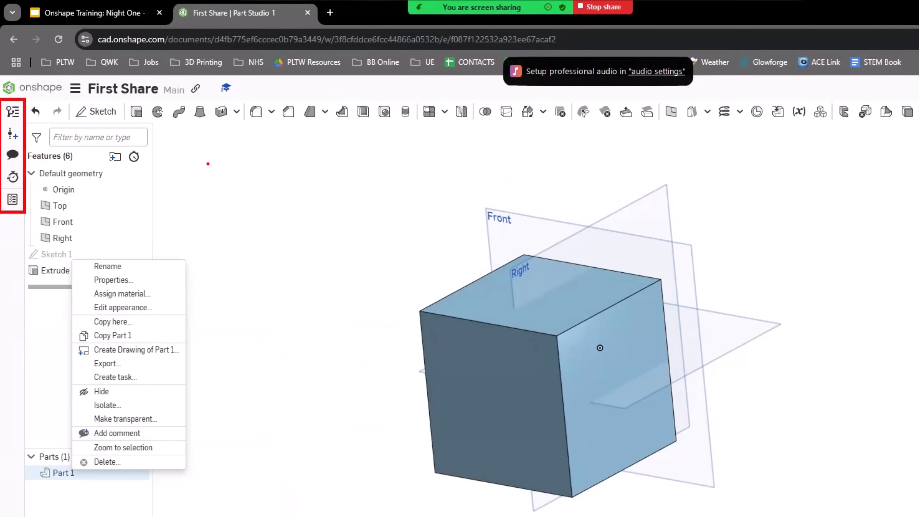
# Open the First Share document's versions and history and view the saved Start version.
pyautogui.click(11, 108)
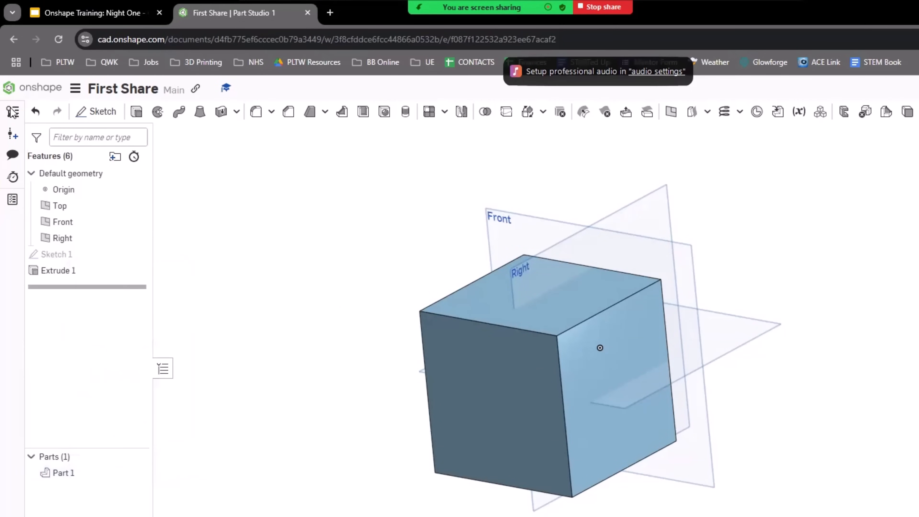
pyautogui.click(12, 113)
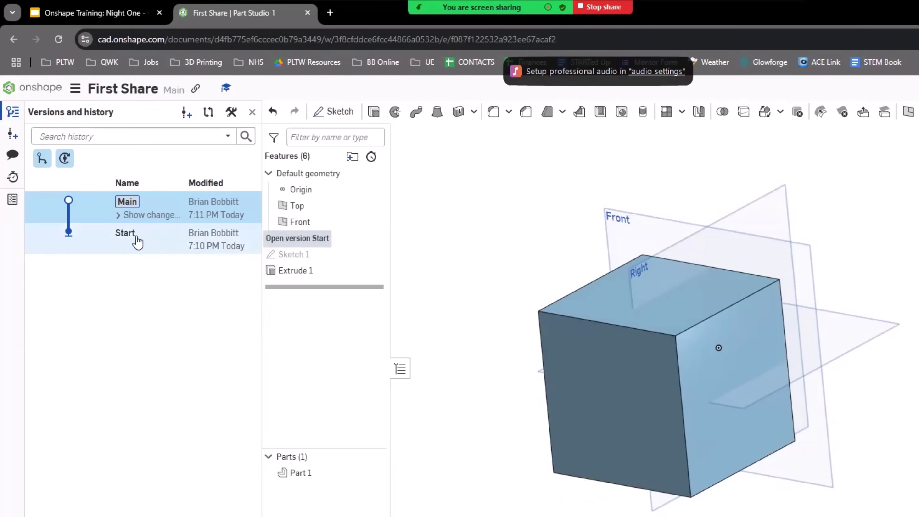
pyautogui.click(129, 241)
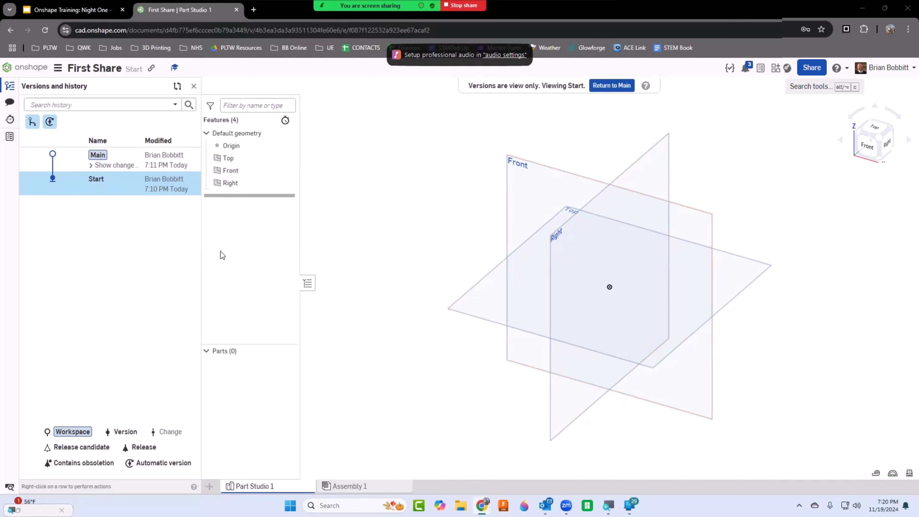
pyautogui.click(9, 88)
pyautogui.click(9, 88)
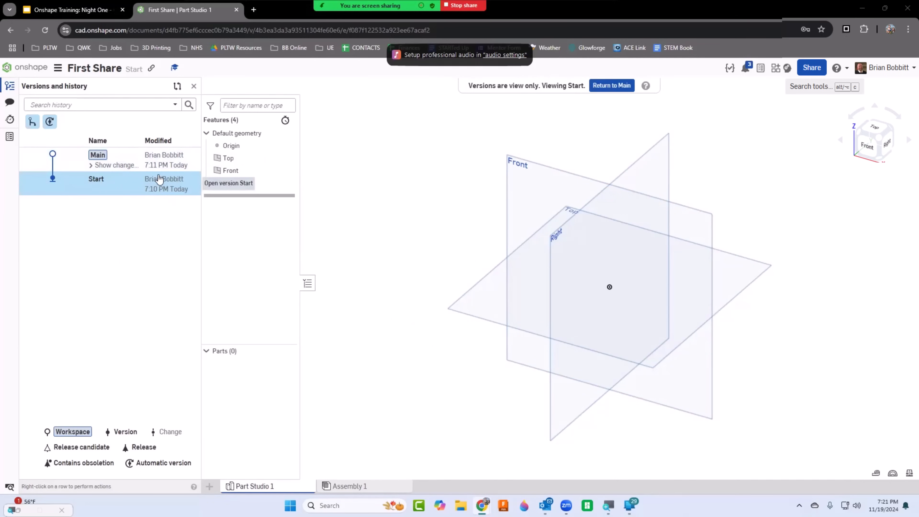
# Look at the document's comments, performance details and action items.
pyautogui.click(10, 103)
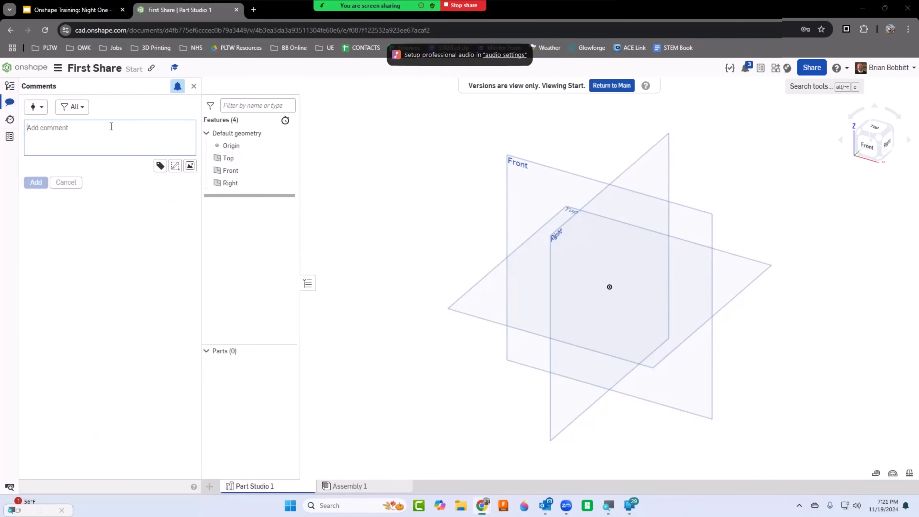
pyautogui.click(10, 121)
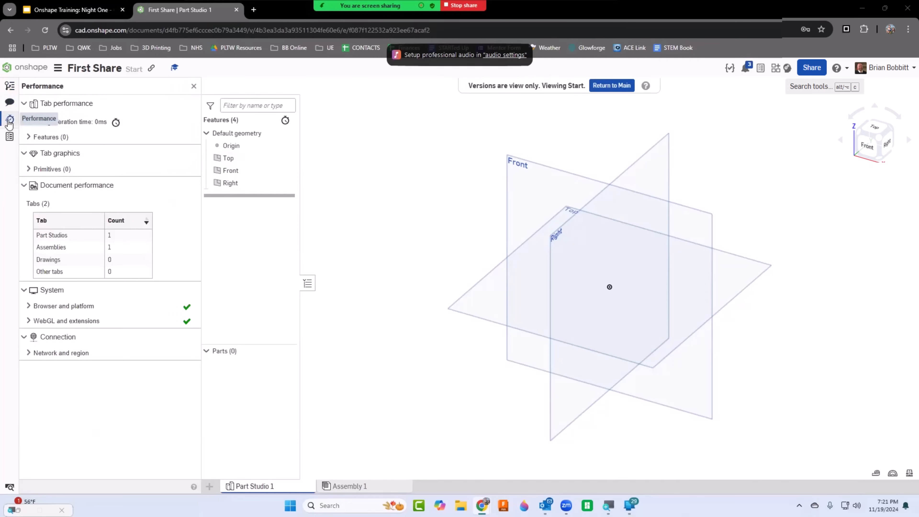
pyautogui.click(10, 137)
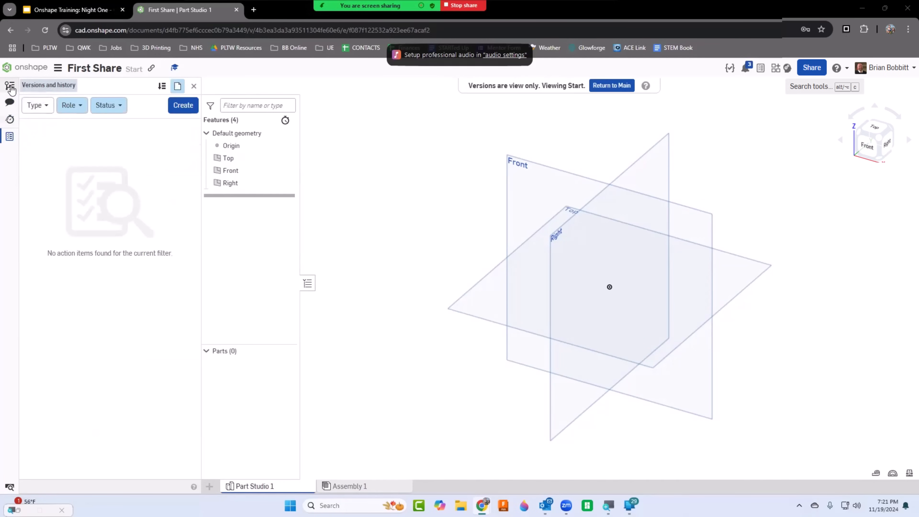
# Revisit the versions and history, close it, and return from the Start version to the Main workspace.
pyautogui.click(10, 87)
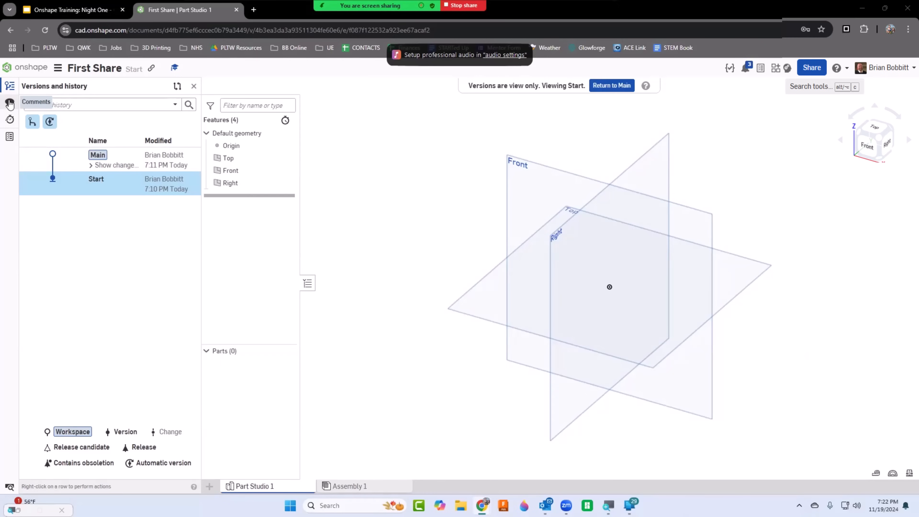
pyautogui.click(10, 87)
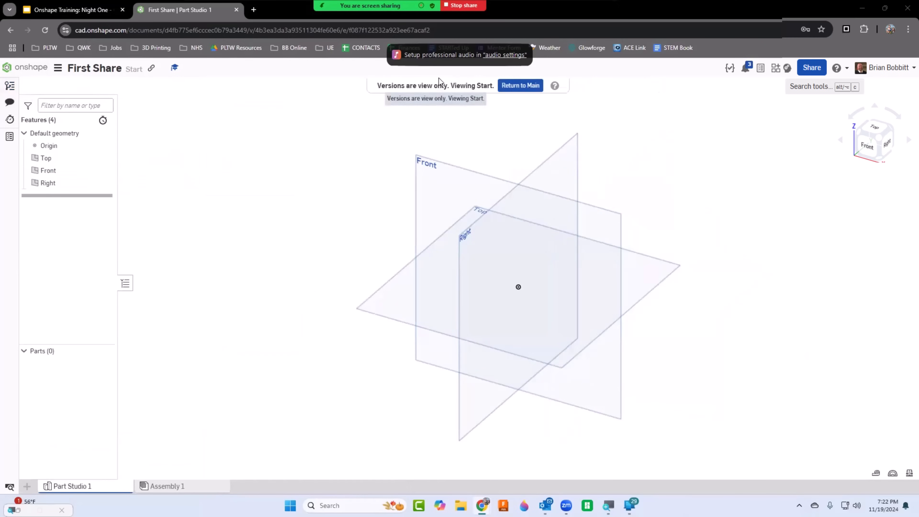
pyautogui.click(516, 86)
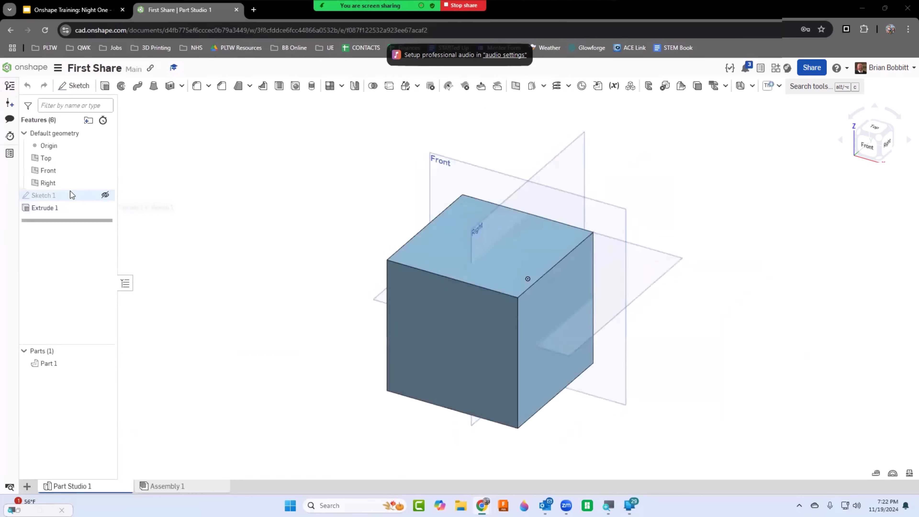
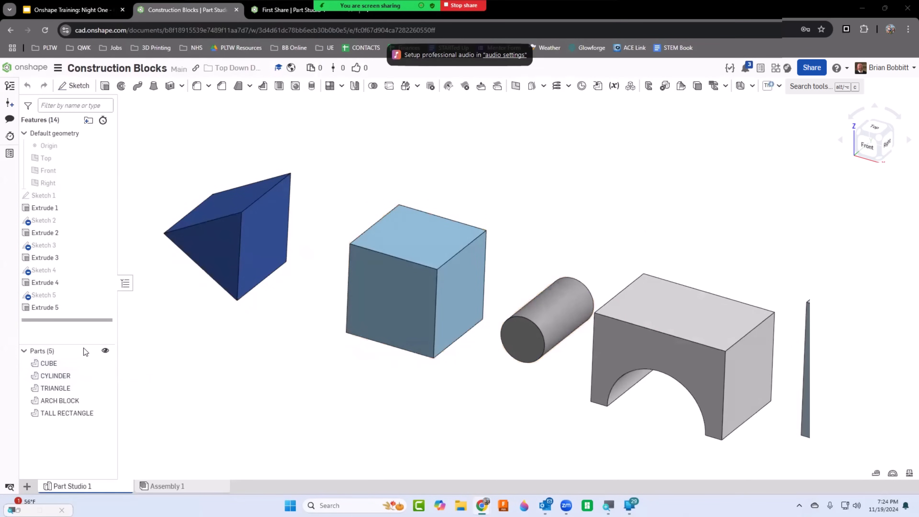
# Switch to the Construction Blocks document and look over the parts list in Part Studio 1 and the Assembly 1 workspace.
pyautogui.hotkey('ctrl', '2')
pyautogui.keyDown('ctrl'); pyautogui.moveTo(16, 337); pyautogui.dragTo(108, 433); pyautogui.keyUp('ctrl')
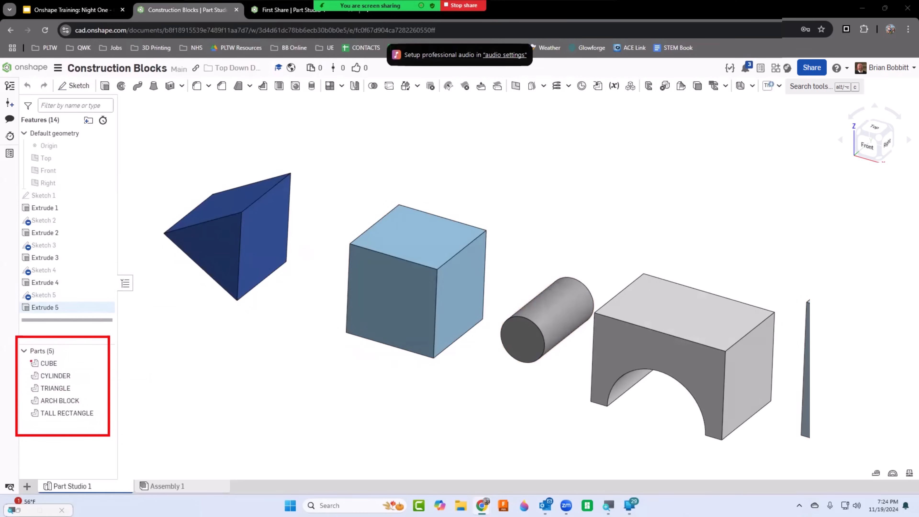
pyautogui.moveTo(27, 358)
pyautogui.keyDown('ctrl'); pyautogui.mouseDown()
pyautogui.moveTo(60, 369)
pyautogui.moveTo(82, 391)
pyautogui.mouseUp(); pyautogui.keyUp('ctrl')
pyautogui.keyDown('ctrl'); pyautogui.moveTo(27, 382); pyautogui.dragTo(81, 394); pyautogui.keyUp('ctrl')
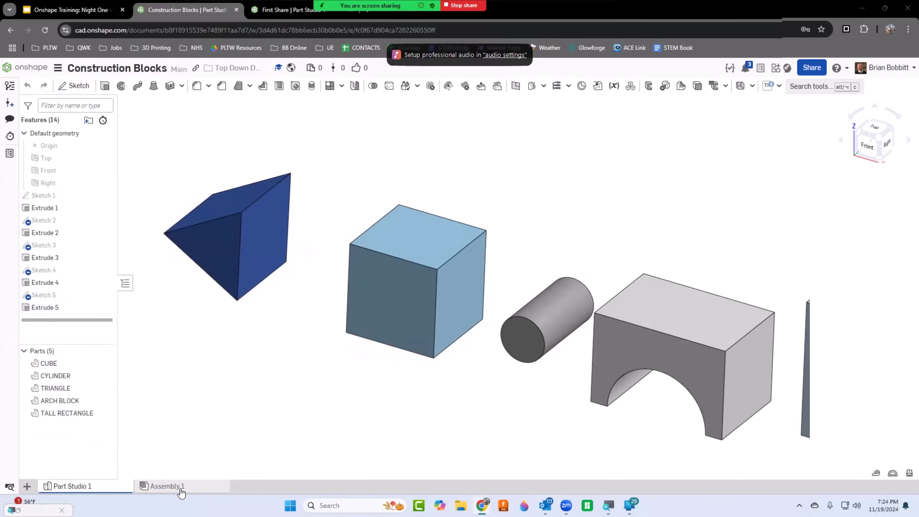
pyautogui.moveTo(182, 493)
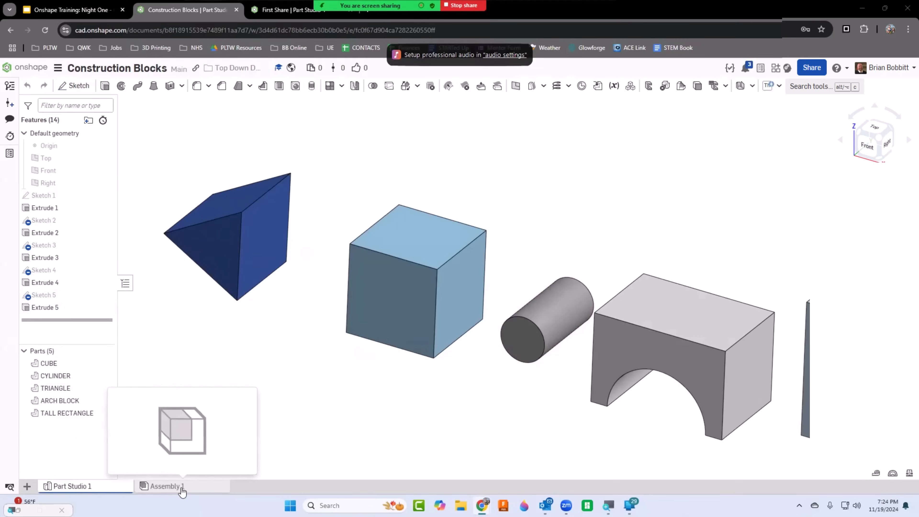
pyautogui.moveTo(131, 466); pyautogui.dragTo(235, 498)
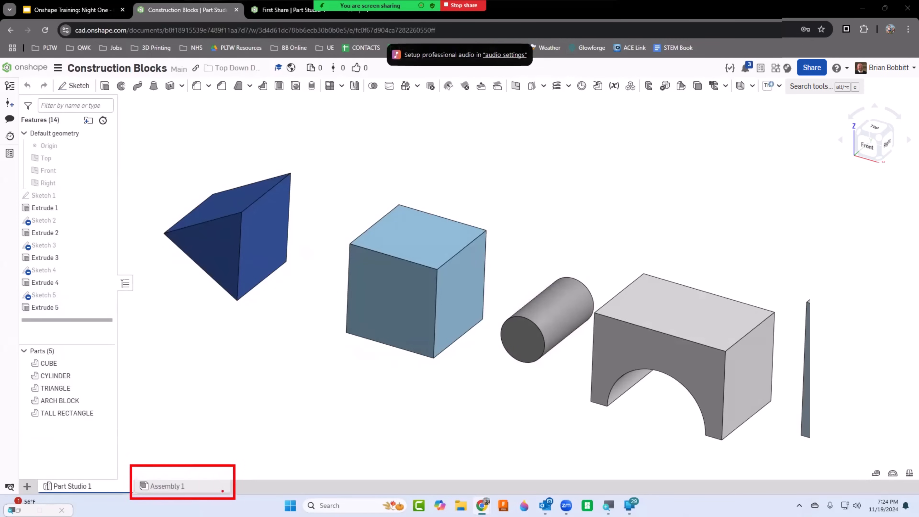
pyautogui.moveTo(37, 471); pyautogui.dragTo(100, 499)
pyautogui.click(181, 487)
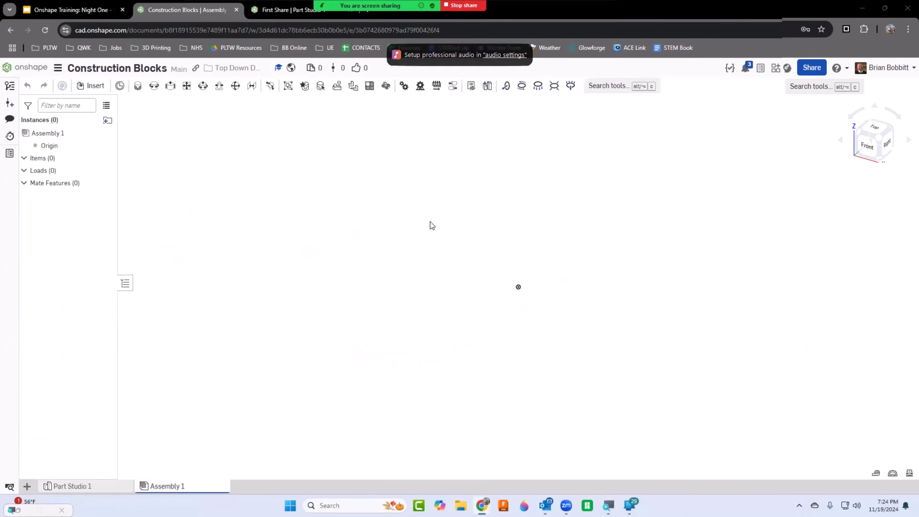
pyautogui.click(68, 491)
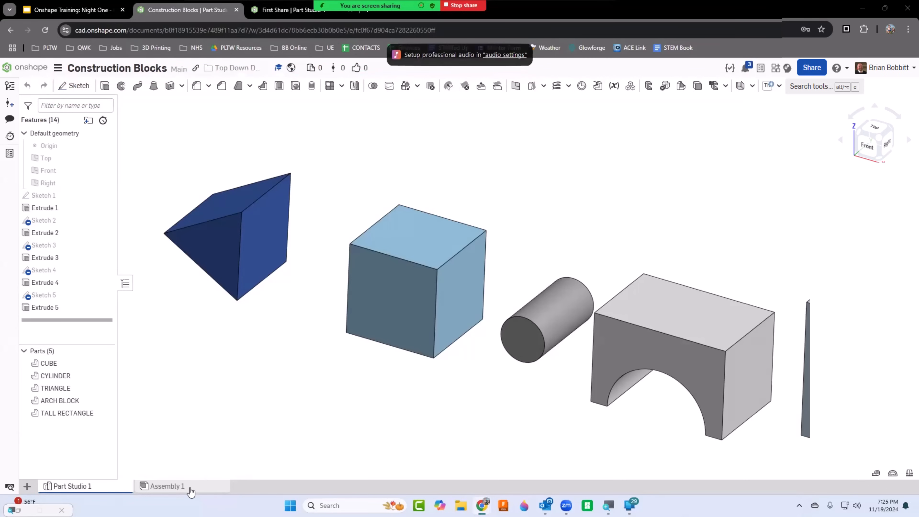
# Insert all parts of Part Studio 1 together into Assembly 1.
pyautogui.click(167, 486)
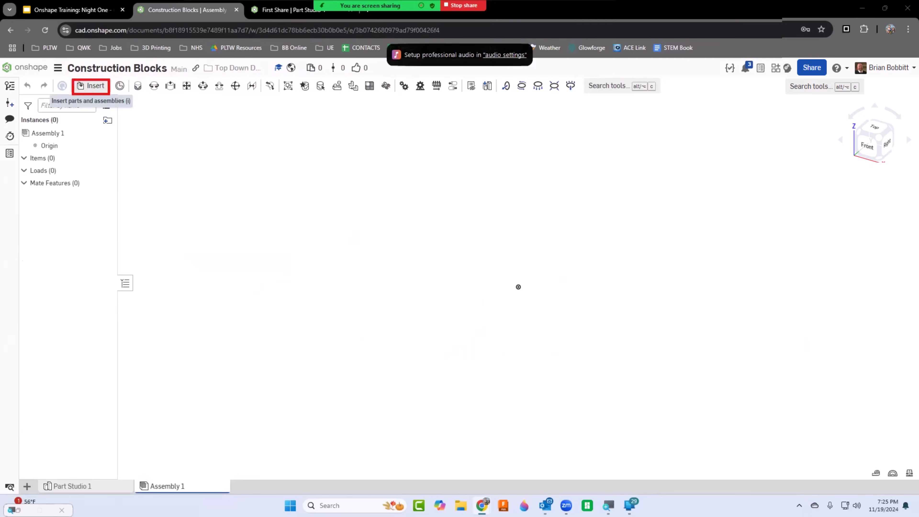
pyautogui.click(103, 90)
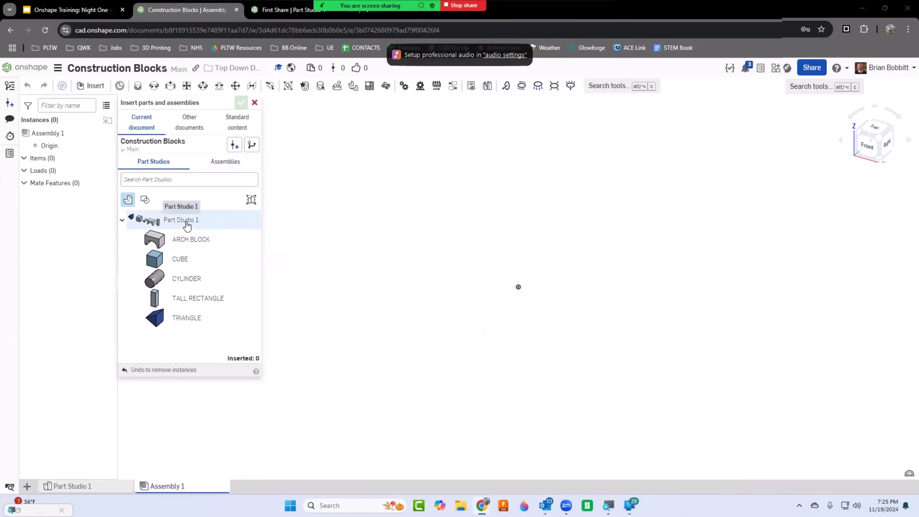
pyautogui.click(187, 225)
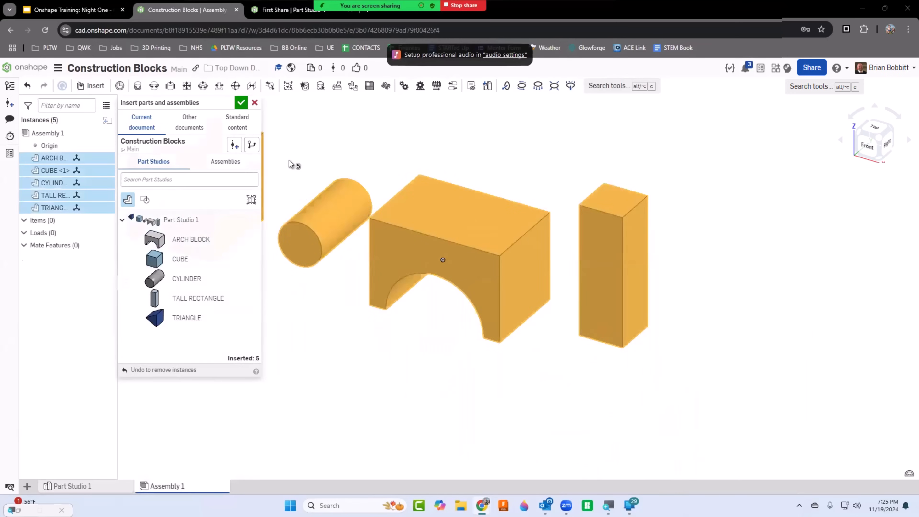
pyautogui.click(435, 249)
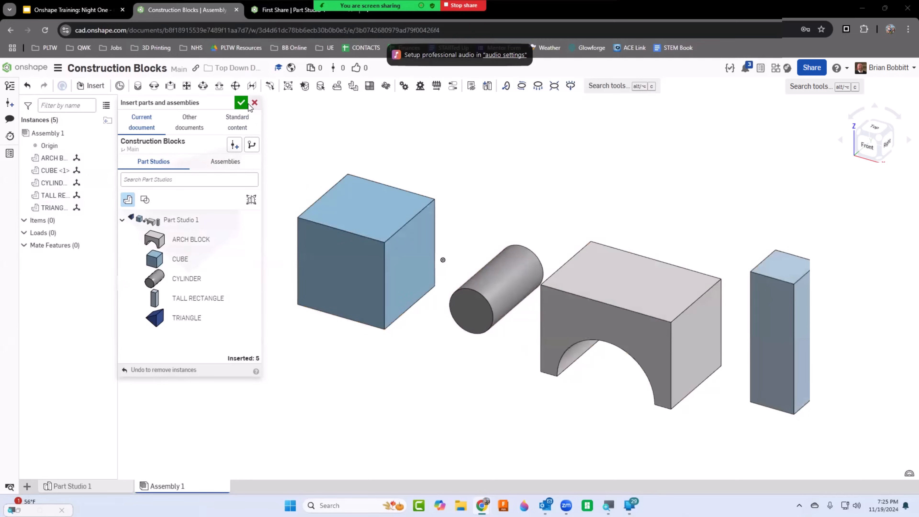
pyautogui.click(241, 103)
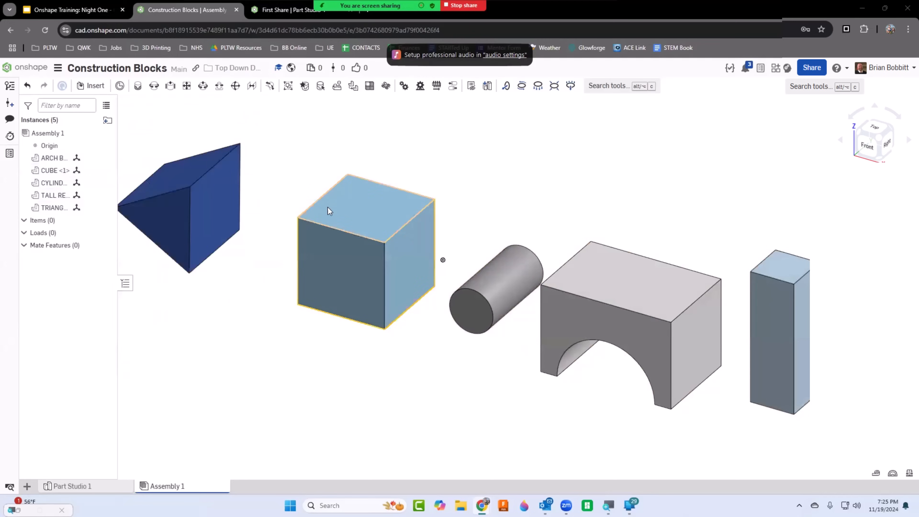
pyautogui.scroll(-2, 283, 288)
pyautogui.moveTo(284, 289); pyautogui.dragTo(344, 289, button='middle')
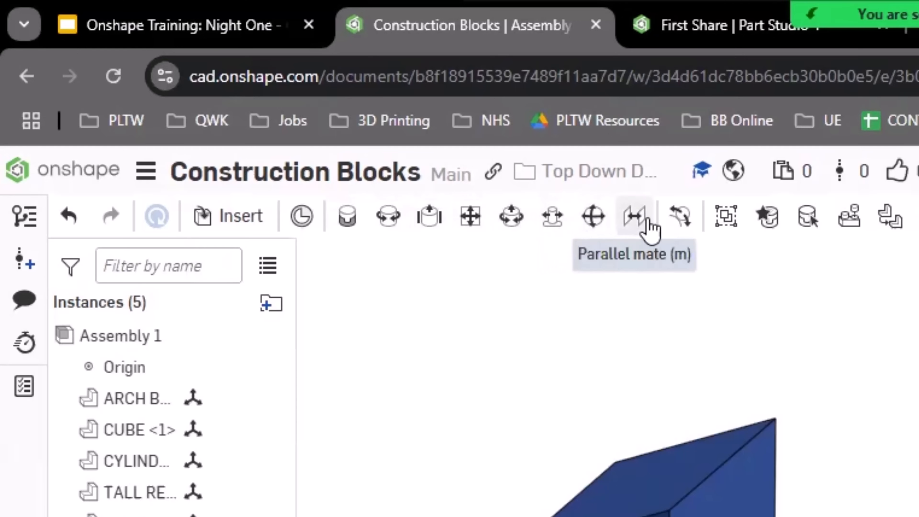
# Start a Fastened mate joining the center of the cylinder's front end face to the center of the arch block's top face.
pyautogui.moveTo(638, 229)
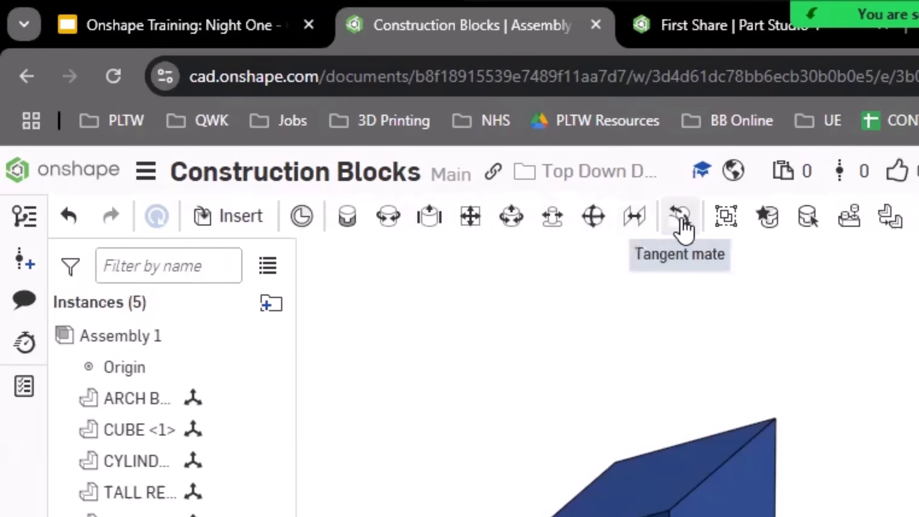
pyautogui.moveTo(685, 232)
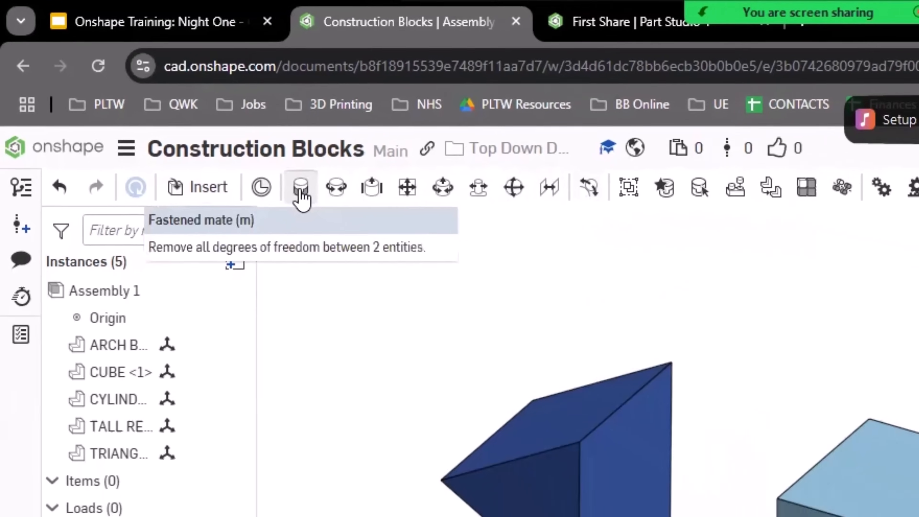
pyautogui.click(346, 218)
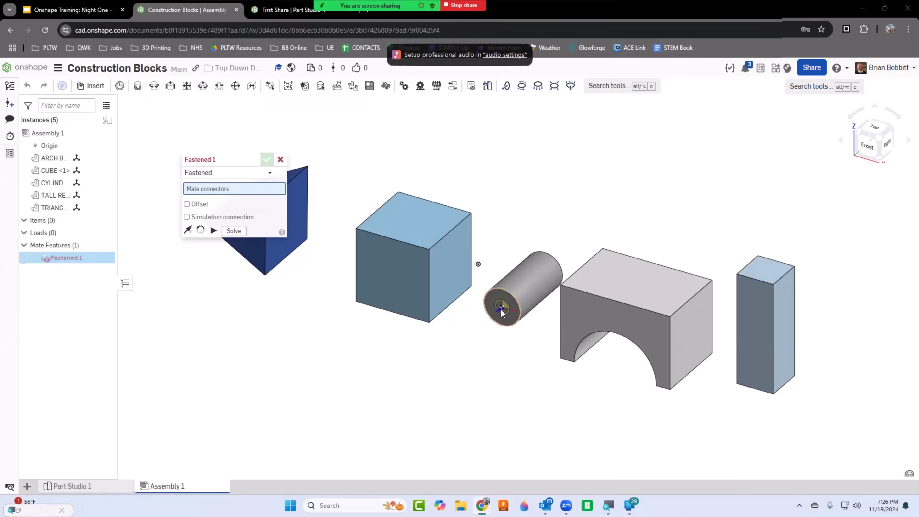
pyautogui.click(500, 316)
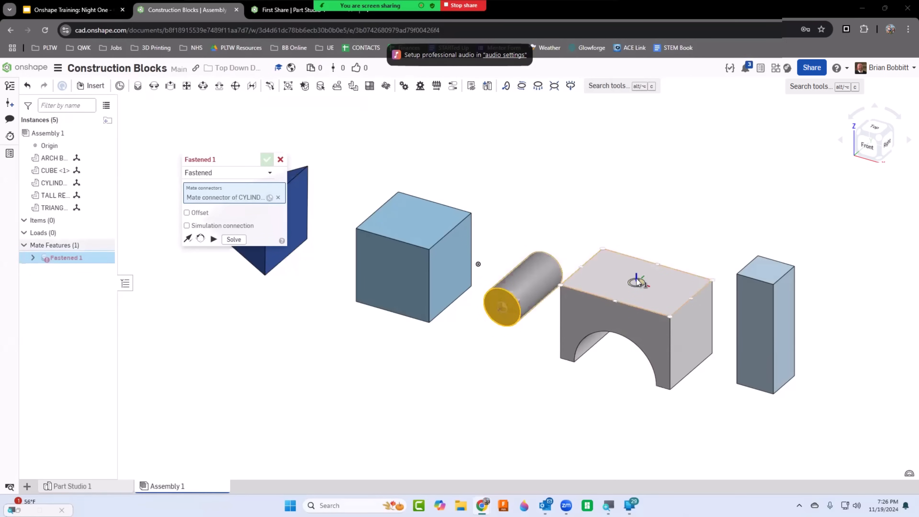
pyautogui.click(645, 280)
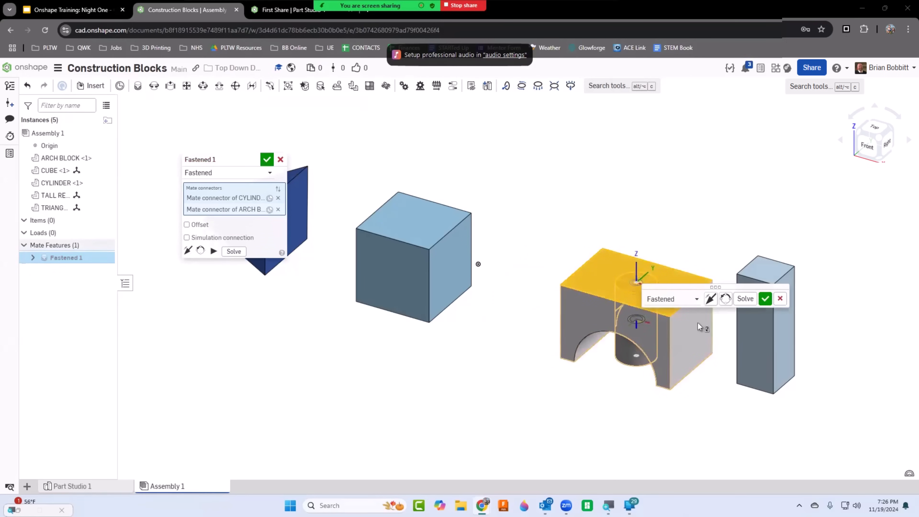
pyautogui.moveTo(636, 380); pyautogui.dragTo(448, 363, button='middle')
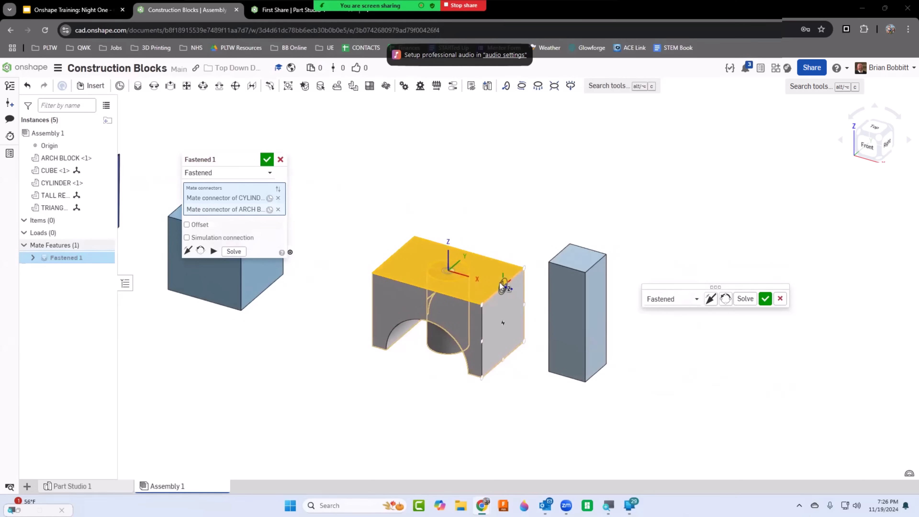
# Flip the fastened mate's primary axis so the cylinder stands on top of the arch block, and accept the mate.
pyautogui.click(710, 298)
pyautogui.click(710, 298)
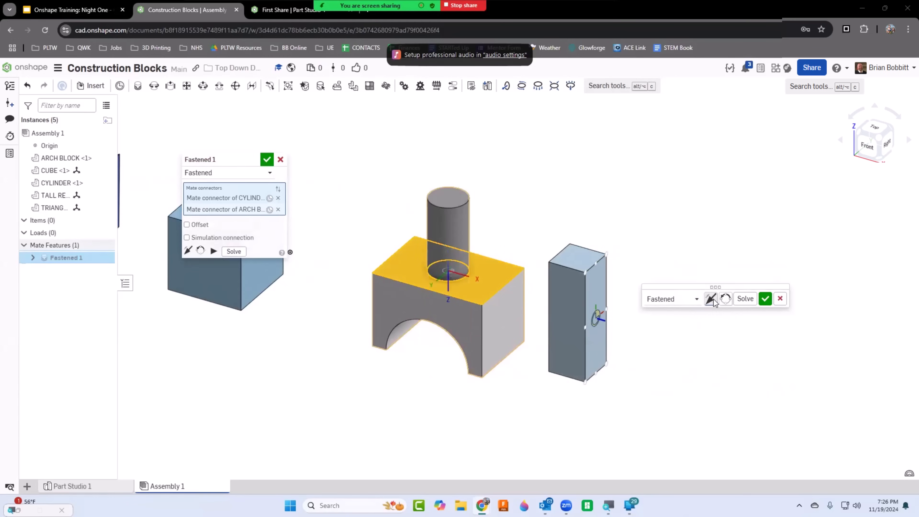
pyautogui.click(711, 299)
pyautogui.click(711, 298)
pyautogui.click(710, 298)
pyautogui.click(765, 299)
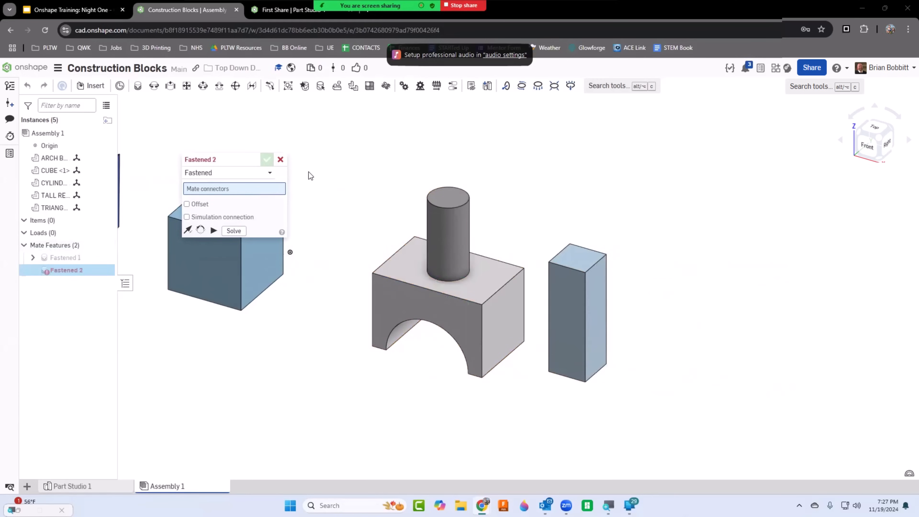
pyautogui.click(280, 159)
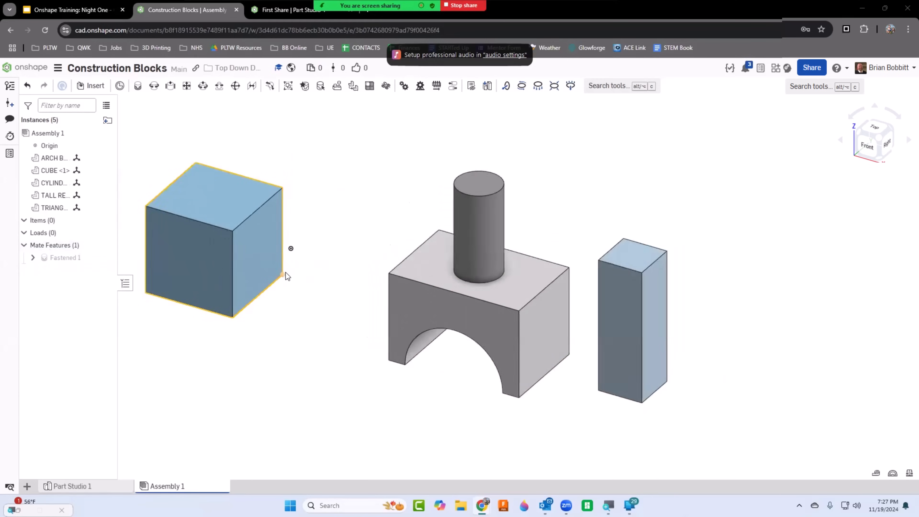
# Start a Revolute mate joining the center of the cube's top face to the center of the cylinder's top face.
pyautogui.scroll(-5, 285, 272)
pyautogui.moveTo(243, 308); pyautogui.dragTo(325, 298, button='middle')
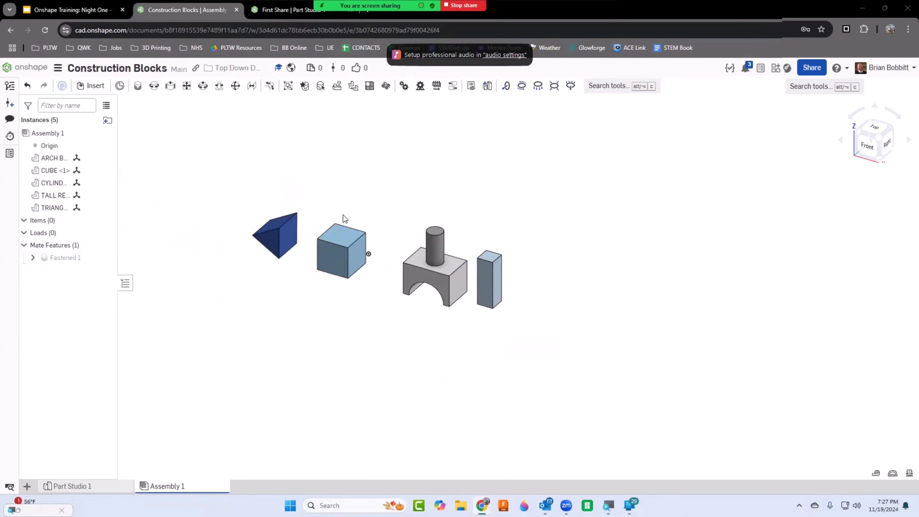
pyautogui.scroll(-3, 343, 214)
pyautogui.scroll(5, 346, 210)
pyautogui.moveTo(341, 169); pyautogui.dragTo(268, 294, button='middle')
pyautogui.scroll(4, 269, 293)
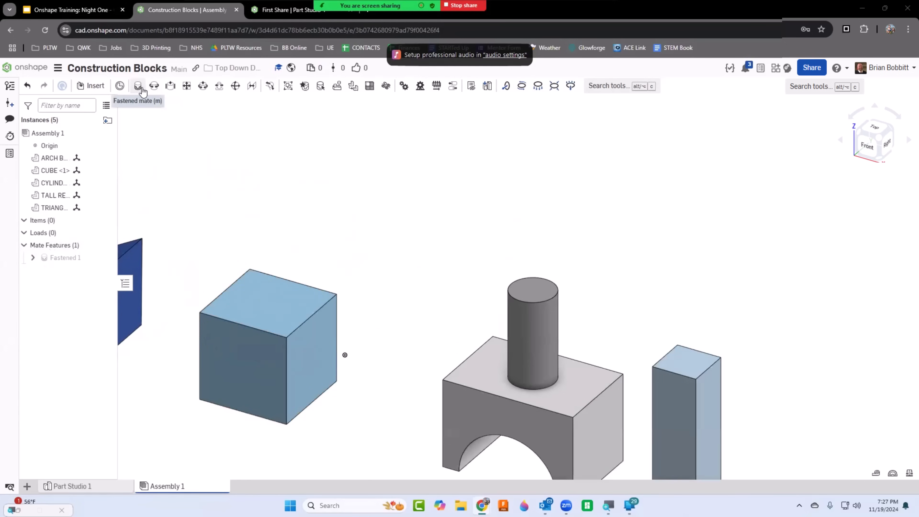
pyautogui.click(155, 86)
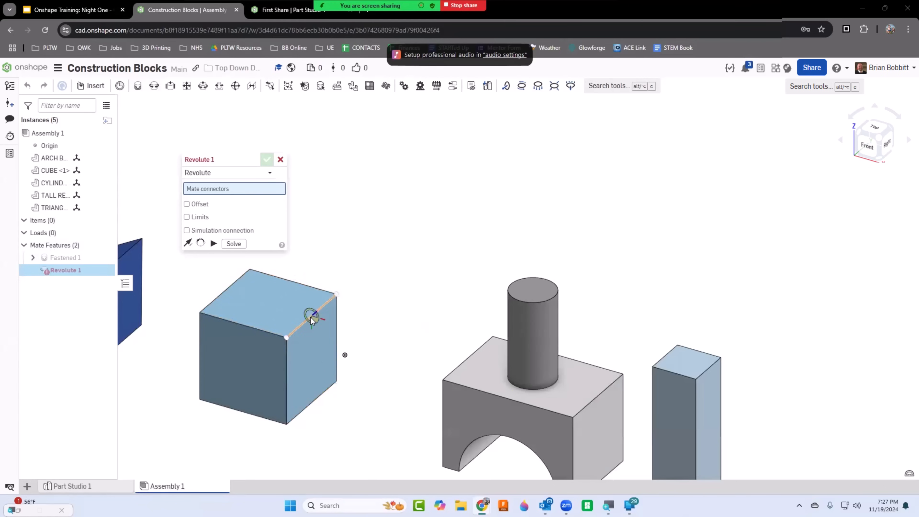
pyautogui.click(275, 313)
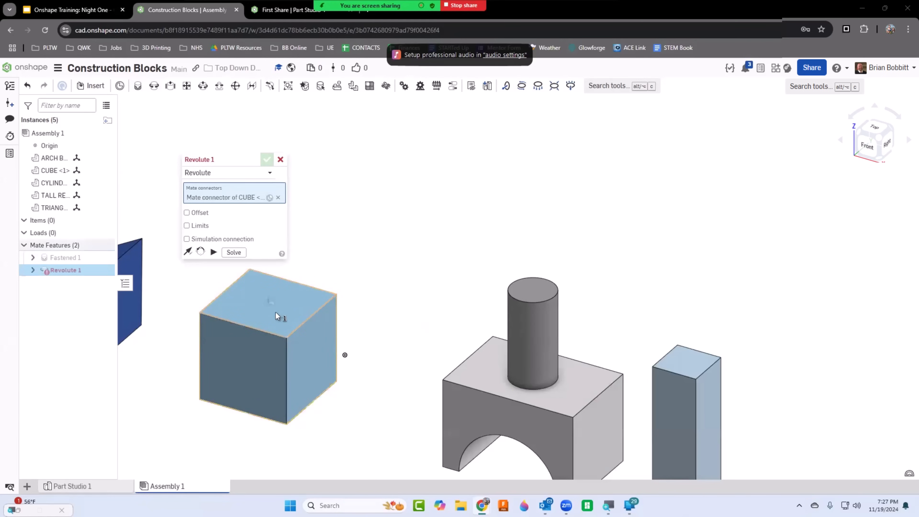
pyautogui.click(537, 289)
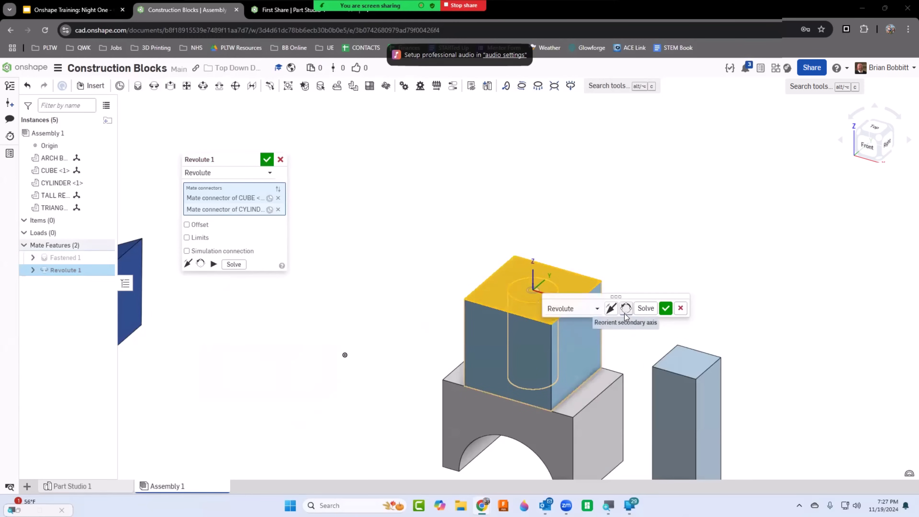
# Flip the revolute mate's primary axis so the cube sits above the cylinder, and accept the mate.
pyautogui.click(611, 307)
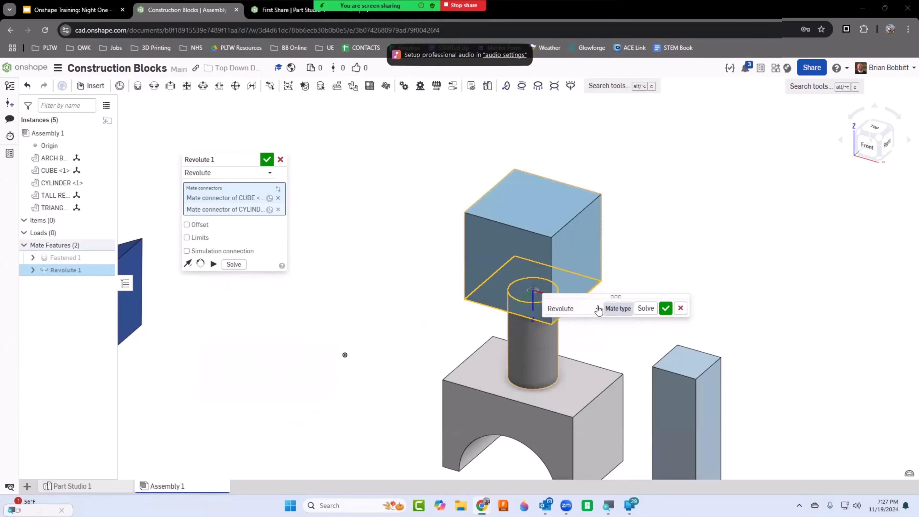
pyautogui.click(665, 308)
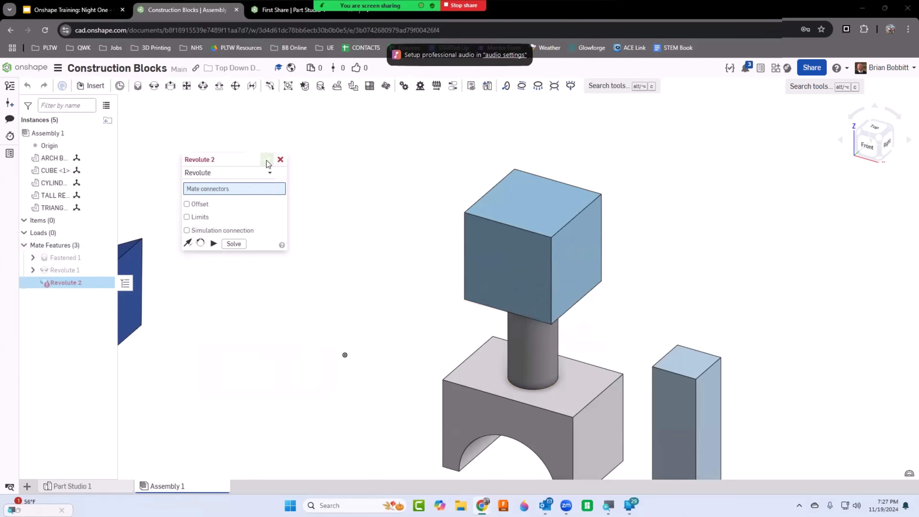
pyautogui.click(281, 160)
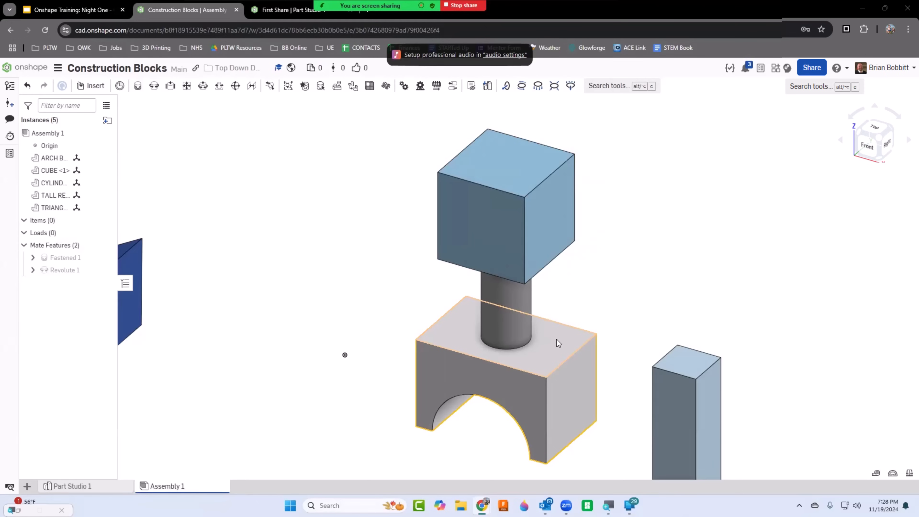
# Fix the ARCH BLOCK instance in place and rotate the cube on the cylinder to test the revolute mate.
pyautogui.click(447, 381)
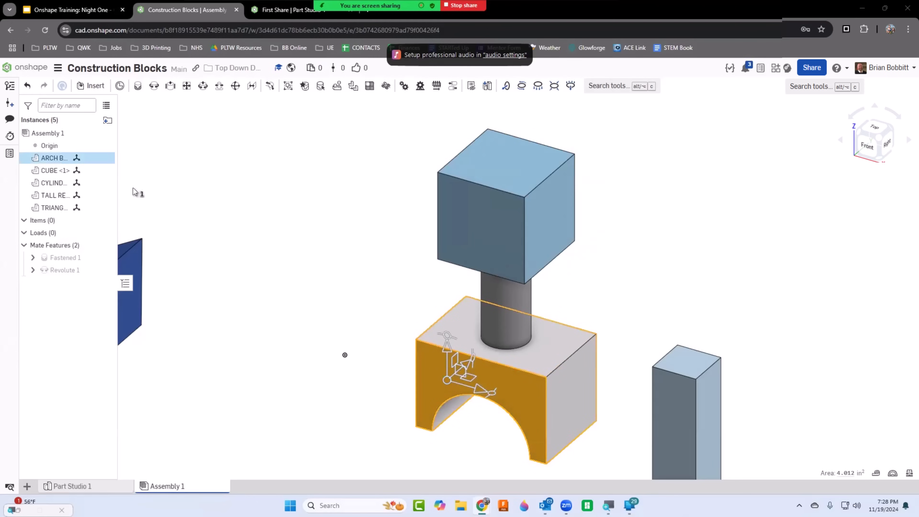
pyautogui.rightClick(61, 163)
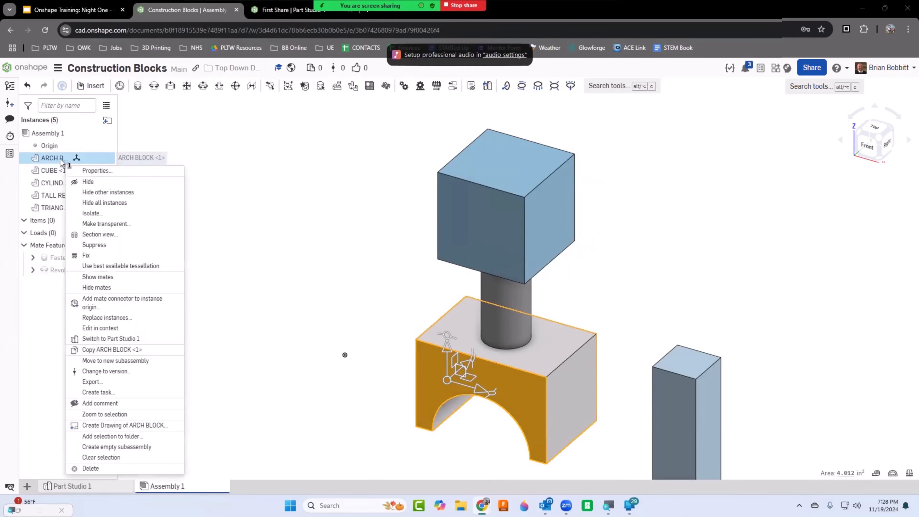
pyautogui.click(86, 256)
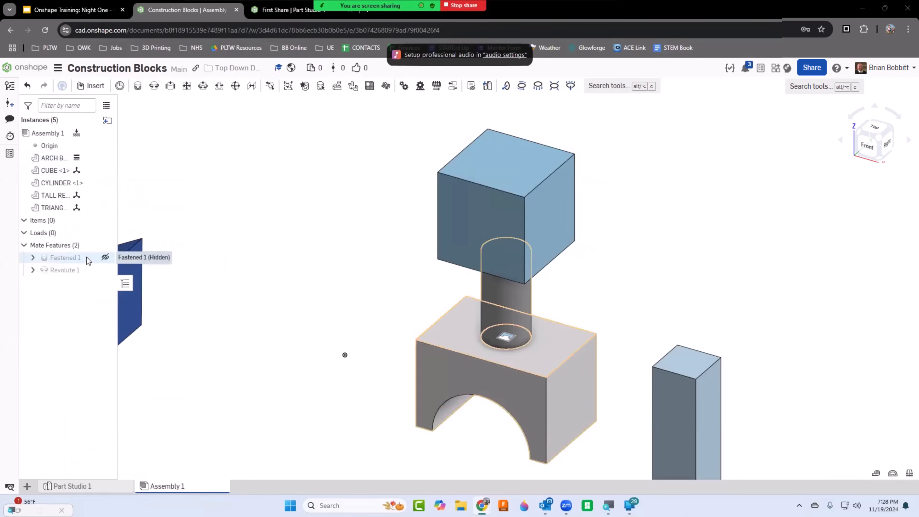
pyautogui.moveTo(439, 233); pyautogui.dragTo(498, 341)
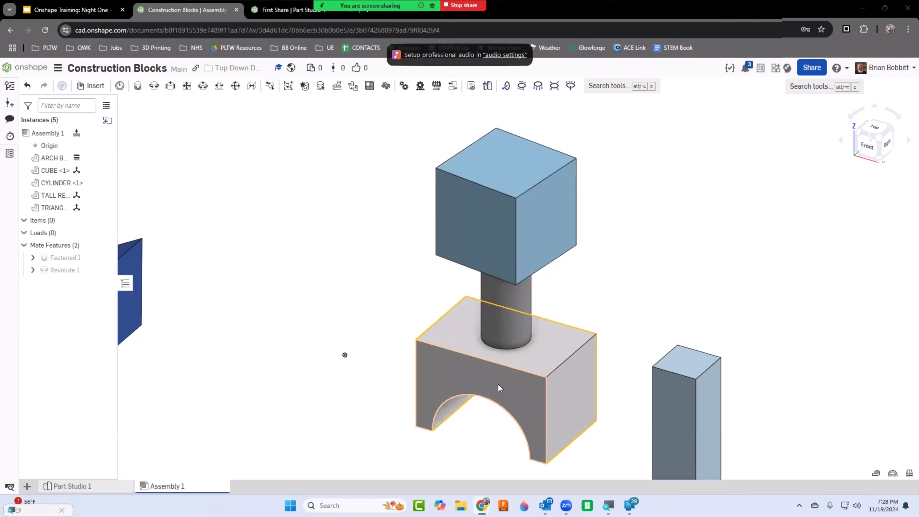
pyautogui.moveTo(507, 236); pyautogui.dragTo(495, 240)
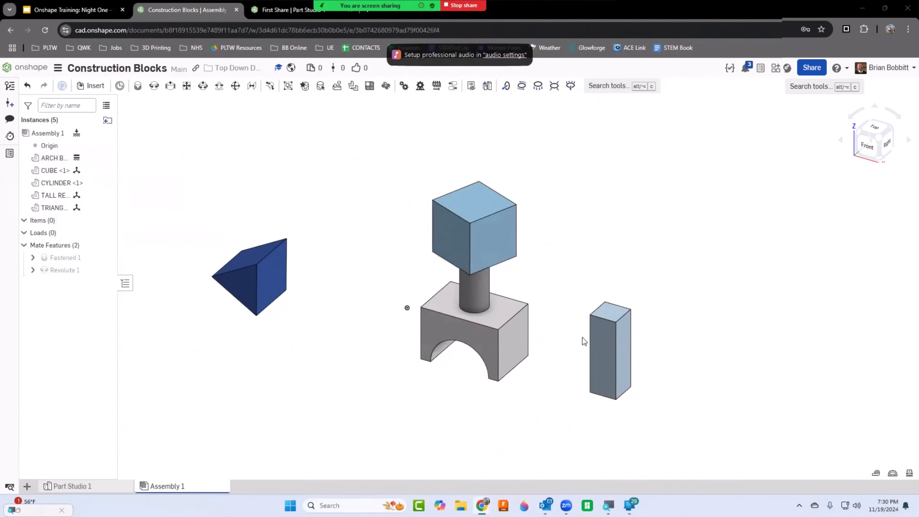
# Add a Slider mate joining the tall rectangle's end-face center to the arch block's side-face center, with the primary axis flipped.
pyautogui.click(170, 87)
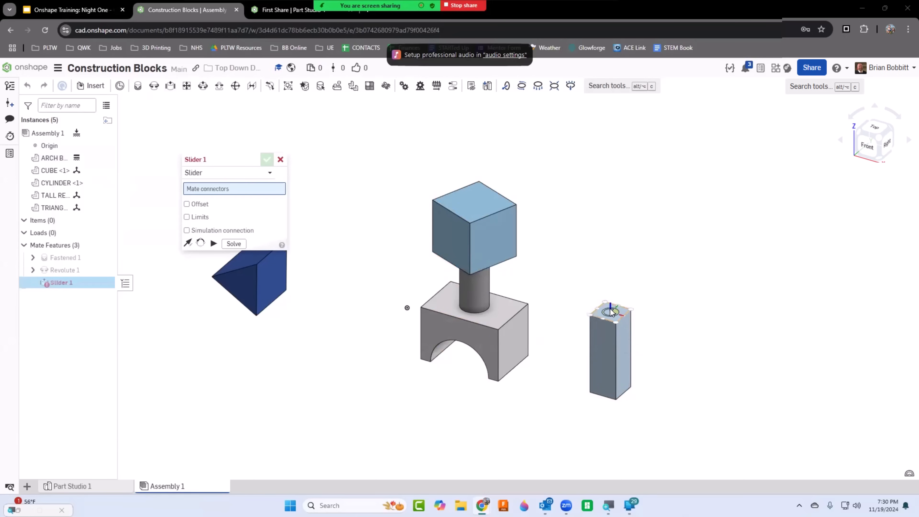
pyautogui.click(610, 312)
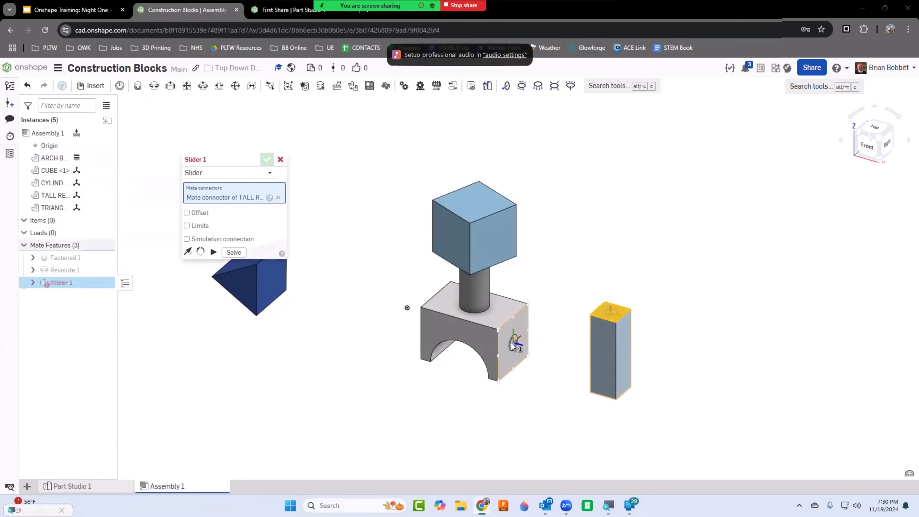
pyautogui.click(513, 344)
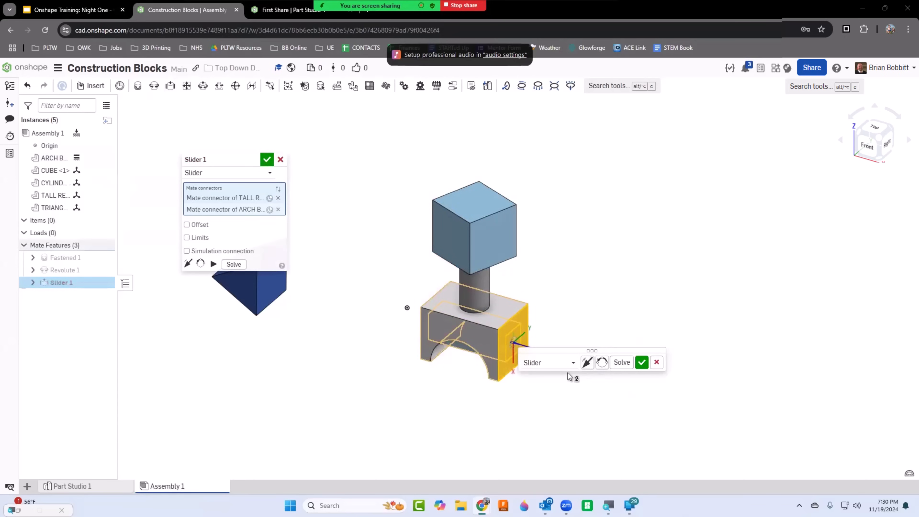
pyautogui.click(588, 361)
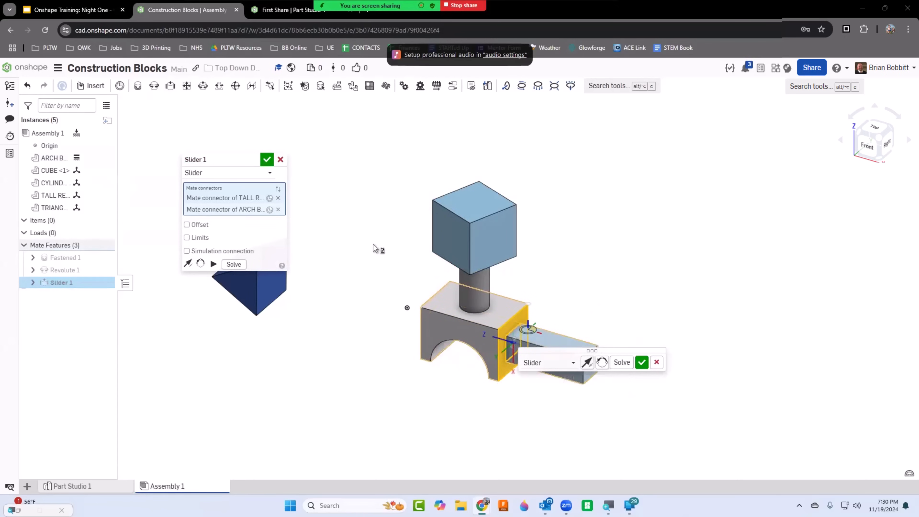
pyautogui.click(267, 161)
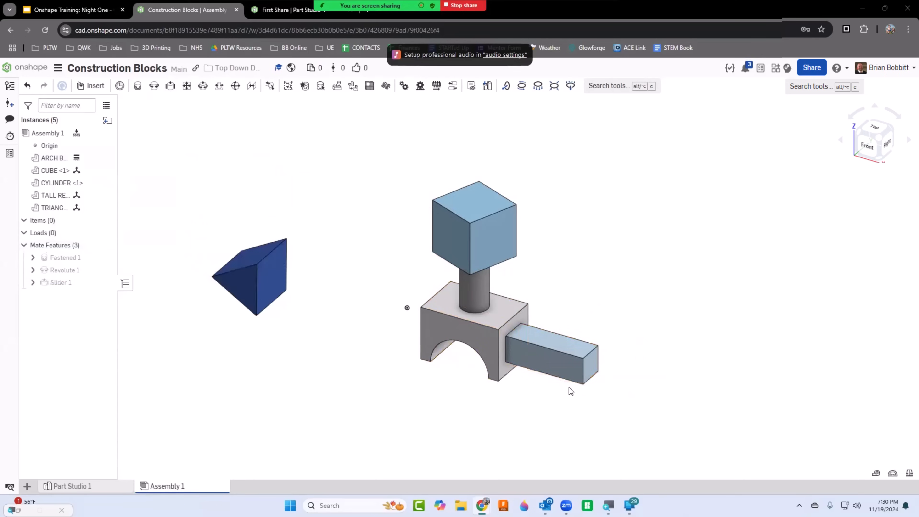
# Slide the tall rectangle through the arch block and back out well clear of it to test the slider mate.
pyautogui.moveTo(535, 372); pyautogui.dragTo(414, 327)
pyautogui.moveTo(482, 346); pyautogui.dragTo(524, 341)
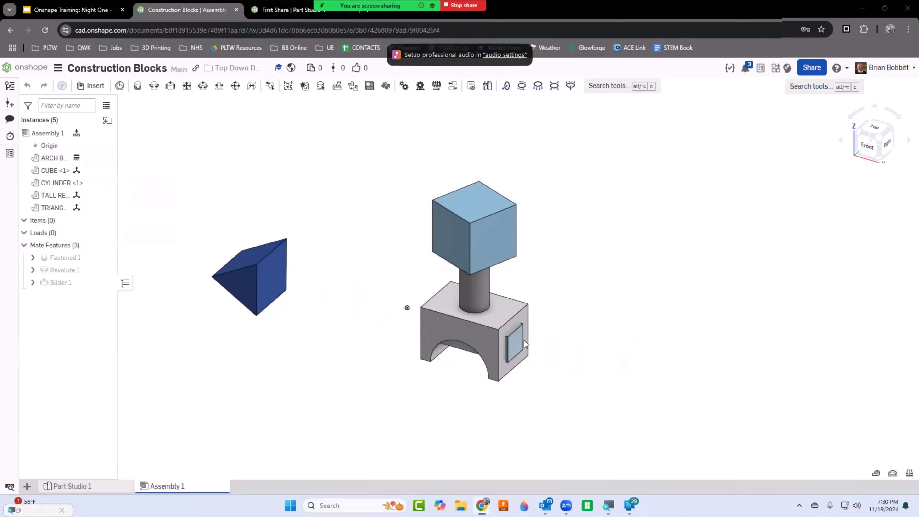
pyautogui.moveTo(578, 359)
pyautogui.mouseDown()
pyautogui.moveTo(607, 364)
pyautogui.moveTo(396, 325)
pyautogui.moveTo(584, 375)
pyautogui.moveTo(574, 370)
pyautogui.mouseUp()
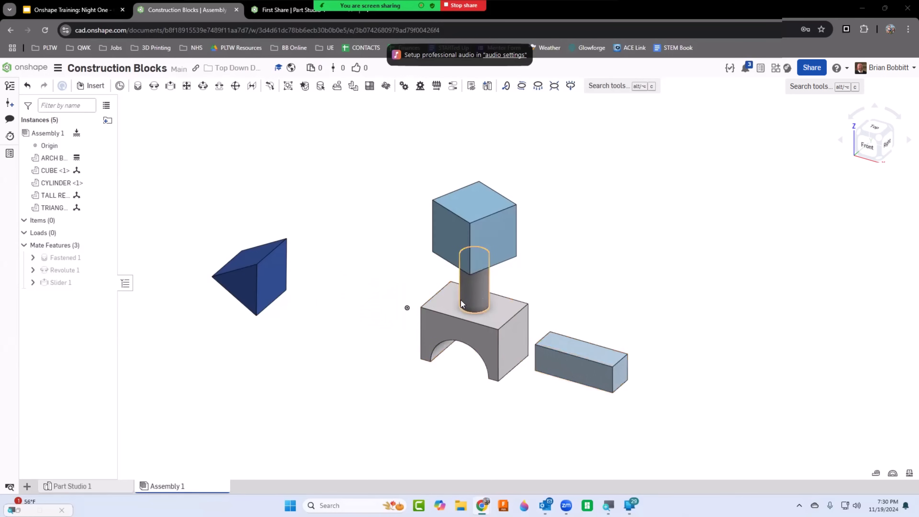
pyautogui.click(517, 333)
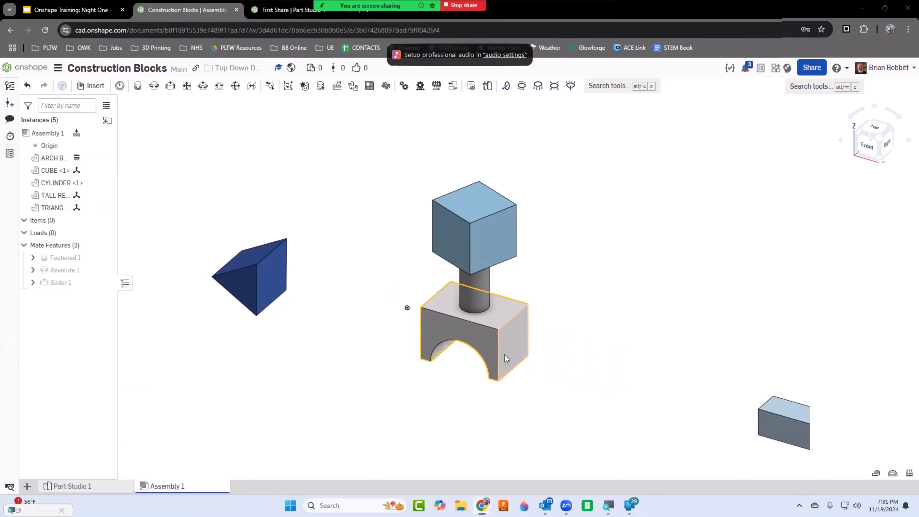
# In Part Studio 1, sketch a corner rectangle about 1.15 in wide on the arch block's flat side face.
pyautogui.click(92, 489)
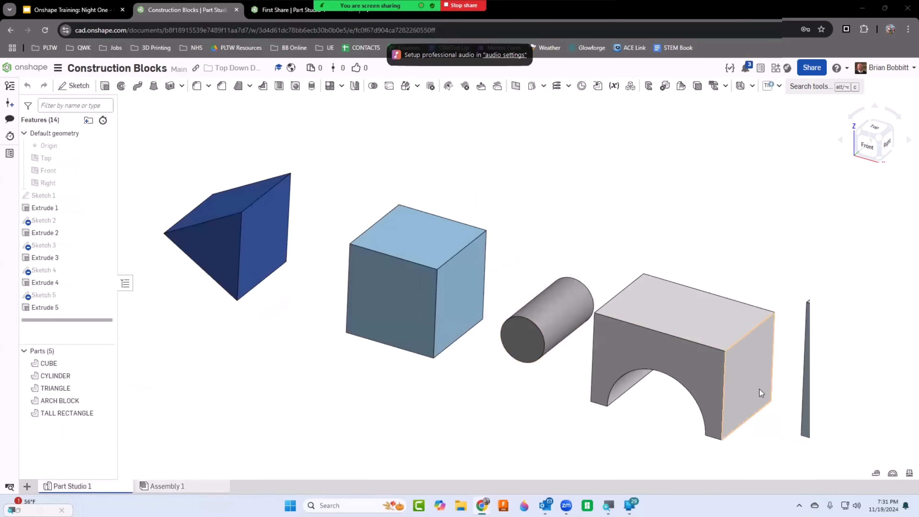
pyautogui.click(73, 86)
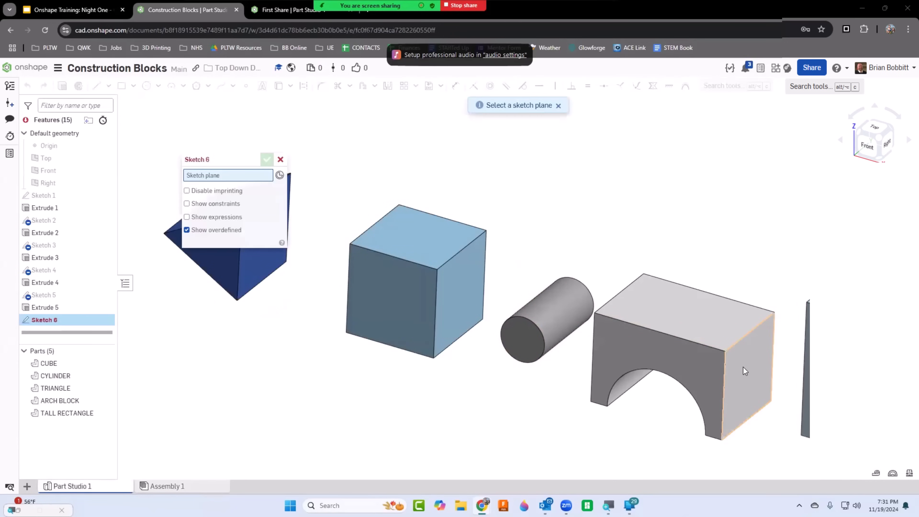
pyautogui.click(743, 367)
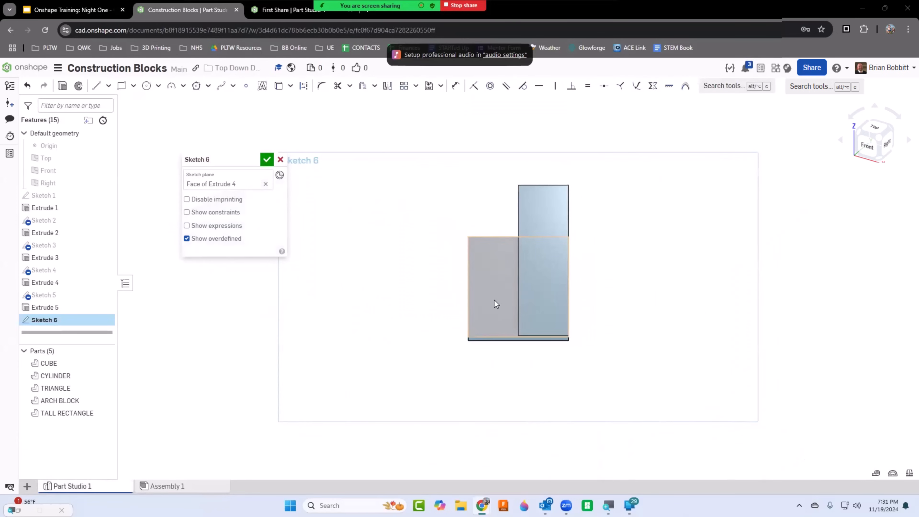
pyautogui.click(122, 86)
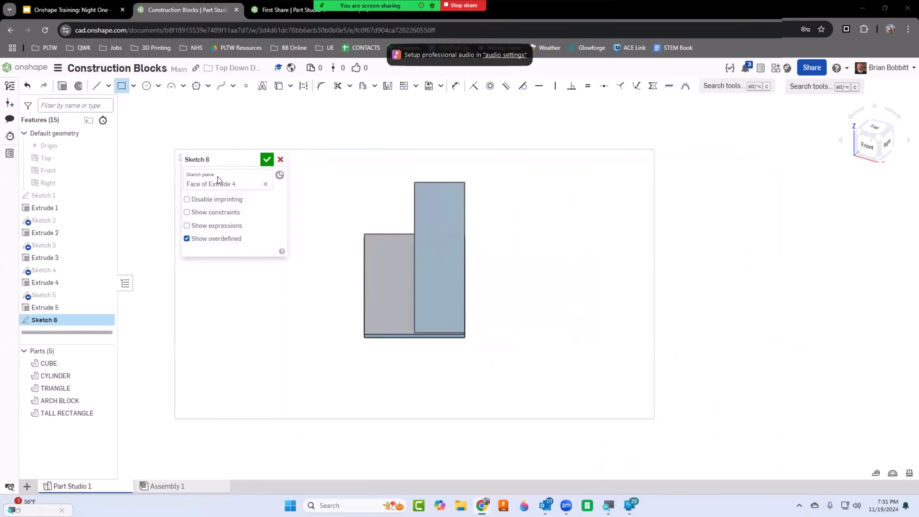
pyautogui.click(384, 259)
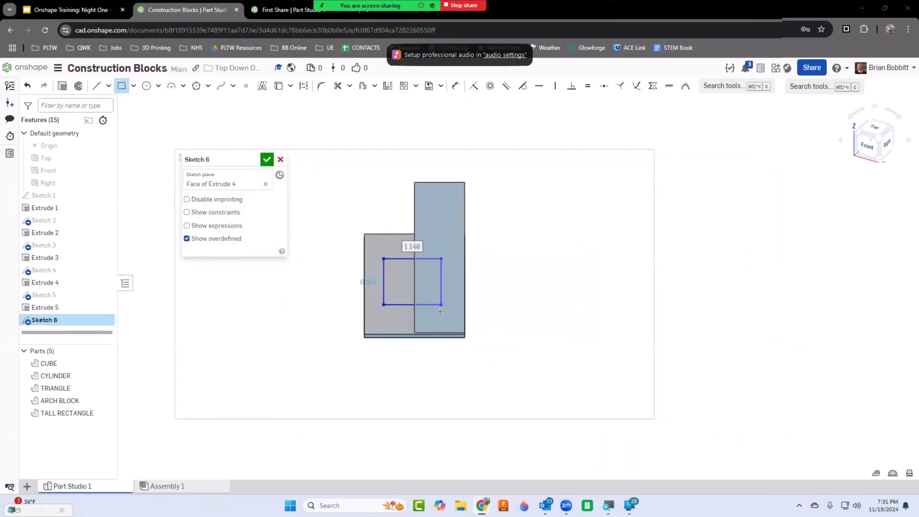
pyautogui.press('e')
pyautogui.hotkey('shift', 'e')
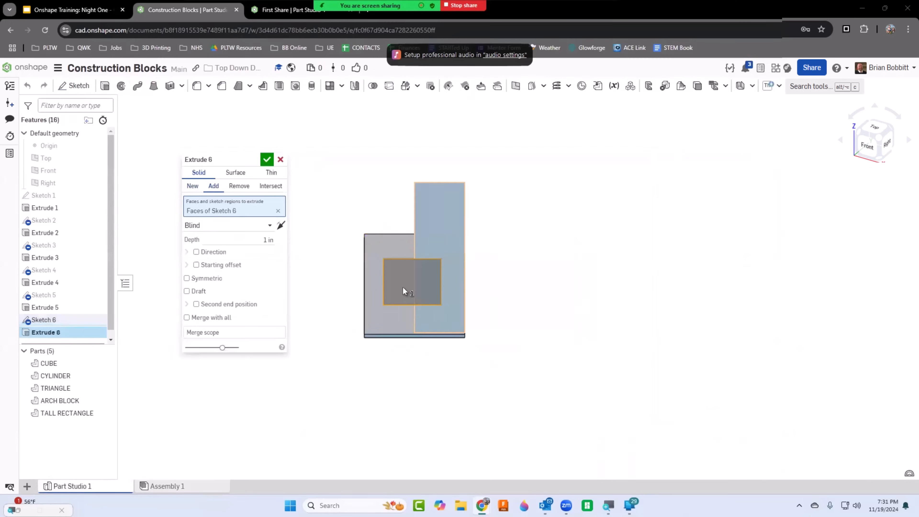
pyautogui.click(402, 287)
pyautogui.moveTo(434, 378); pyautogui.dragTo(503, 385, button='right')
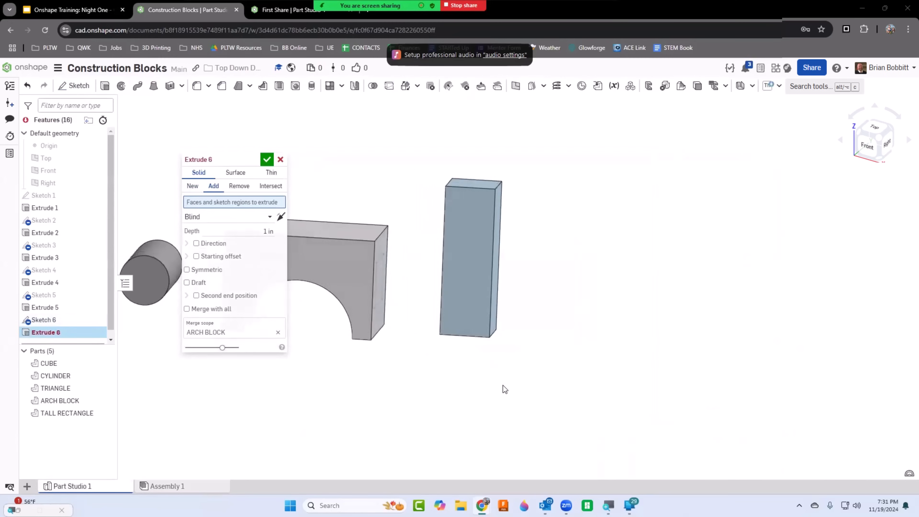
pyautogui.press('Escape')
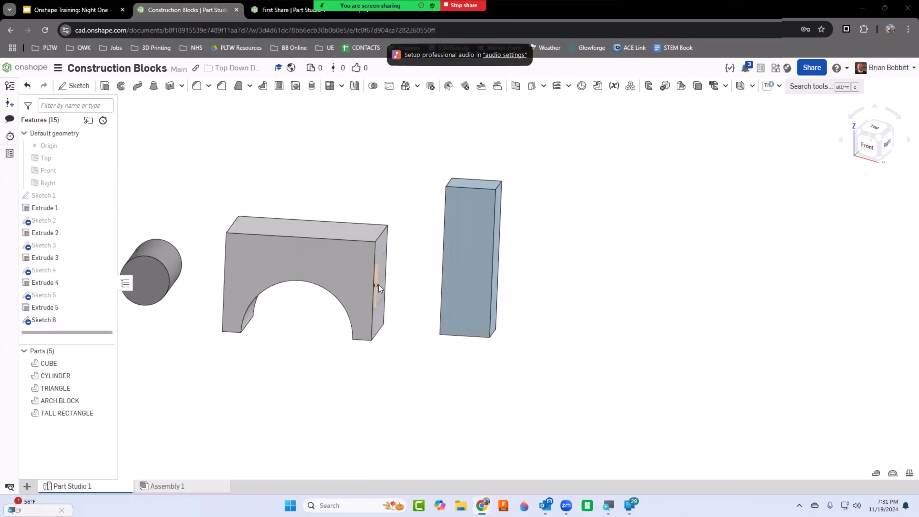
# Extrude the sketched rectangle as a Remove about 3.18 in deep to cut an opening through the arch block.
pyautogui.hotkey('shift', 'e')
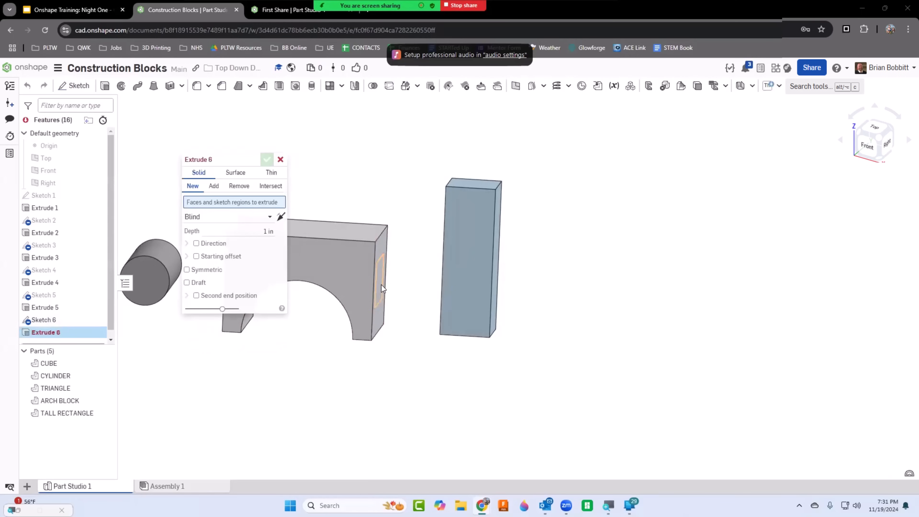
pyautogui.click(380, 285)
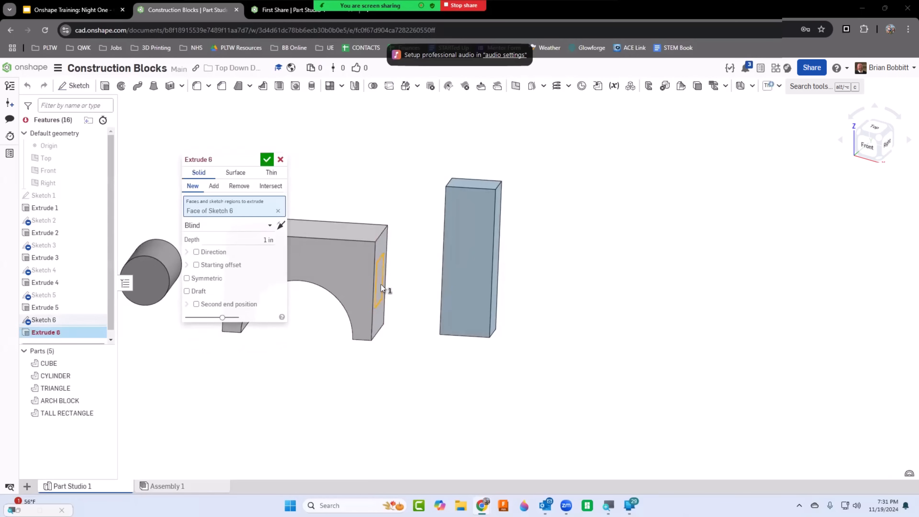
pyautogui.click(239, 185)
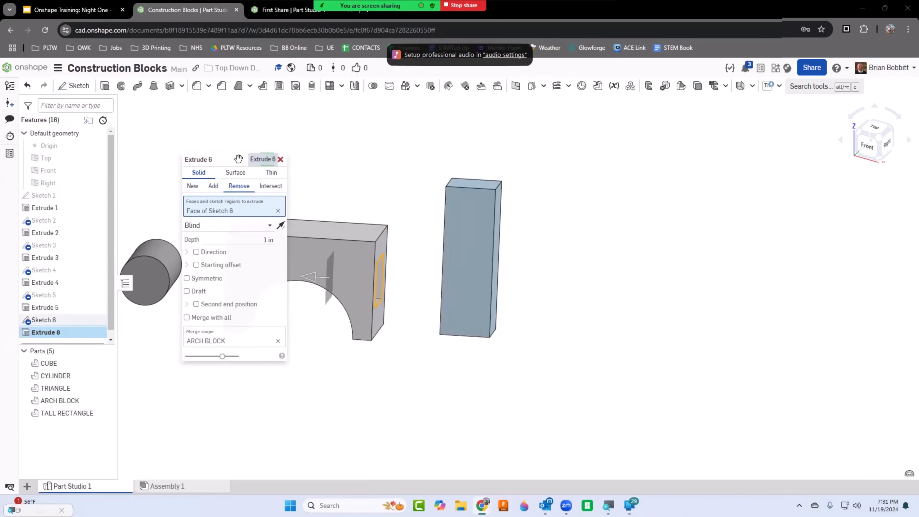
pyautogui.moveTo(239, 159); pyautogui.dragTo(613, 185)
pyautogui.moveTo(314, 277); pyautogui.dragTo(201, 272)
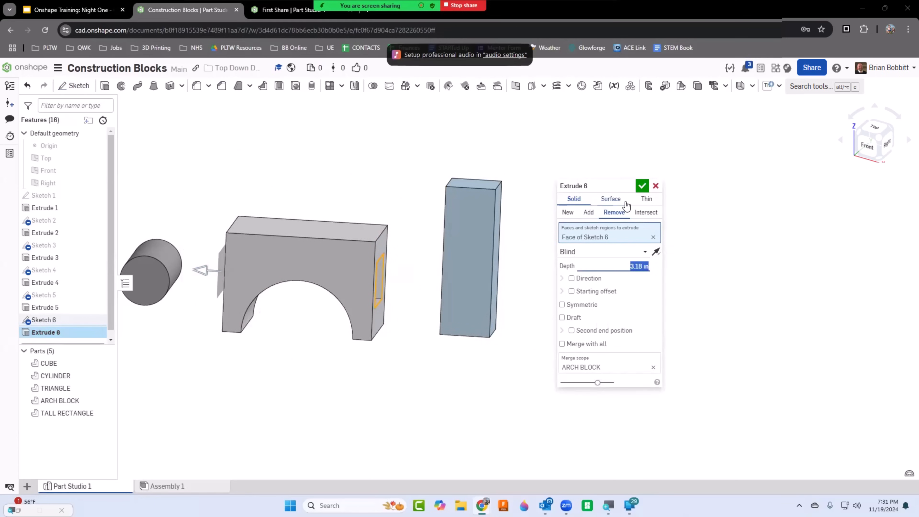
pyautogui.click(642, 186)
pyautogui.moveTo(425, 353); pyautogui.dragTo(384, 348, button='right')
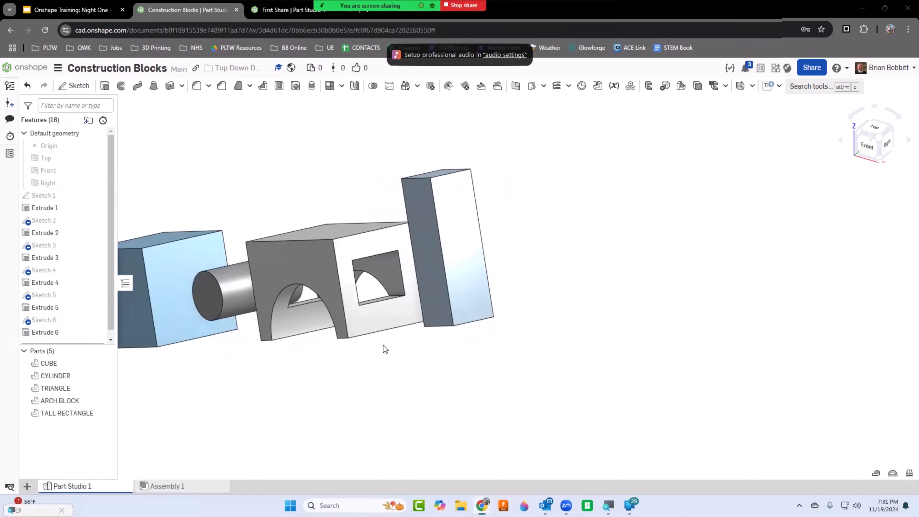
# Return to Assembly 1 and slide the tall rectangle into the arch block's rectangular opening.
pyautogui.click(182, 485)
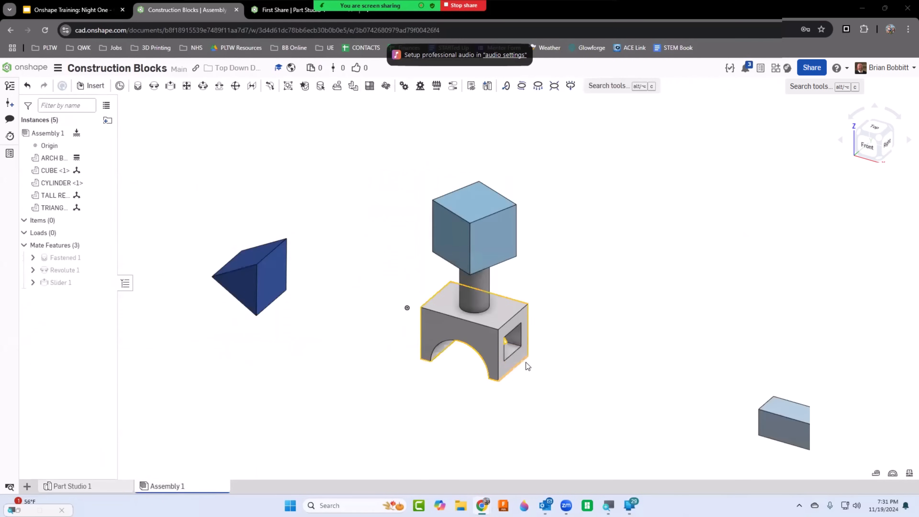
pyautogui.moveTo(801, 416); pyautogui.dragTo(470, 354)
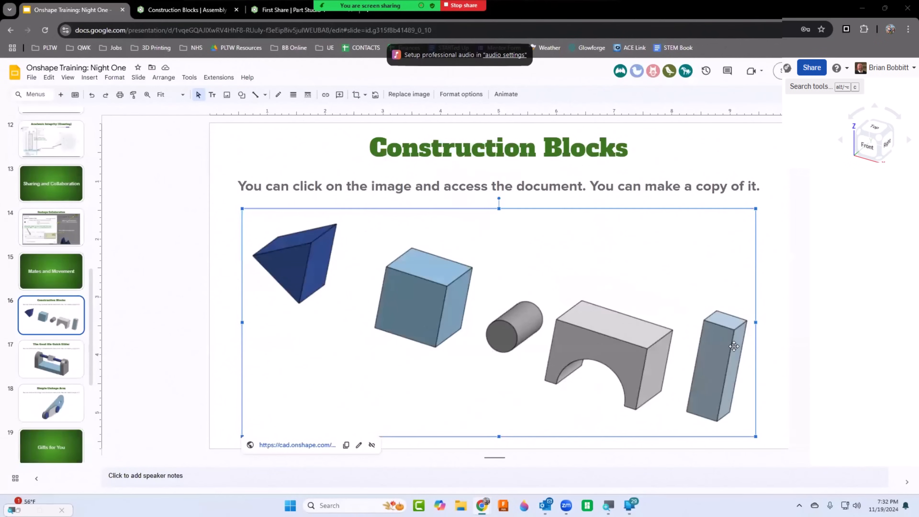
# In the Google Slides presentation, look over the Good Ole Quick Slider and Simple Linkage Arm slides.
pyautogui.click(796, 231)
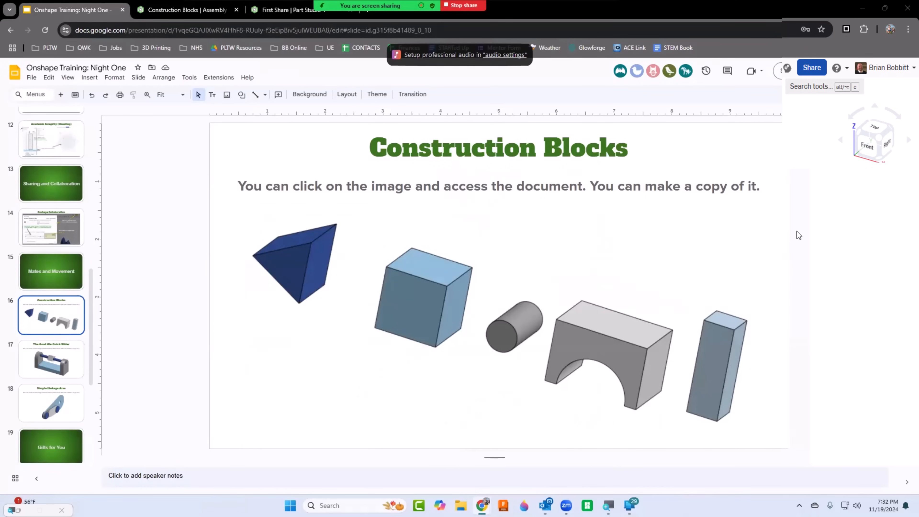
pyautogui.click(56, 374)
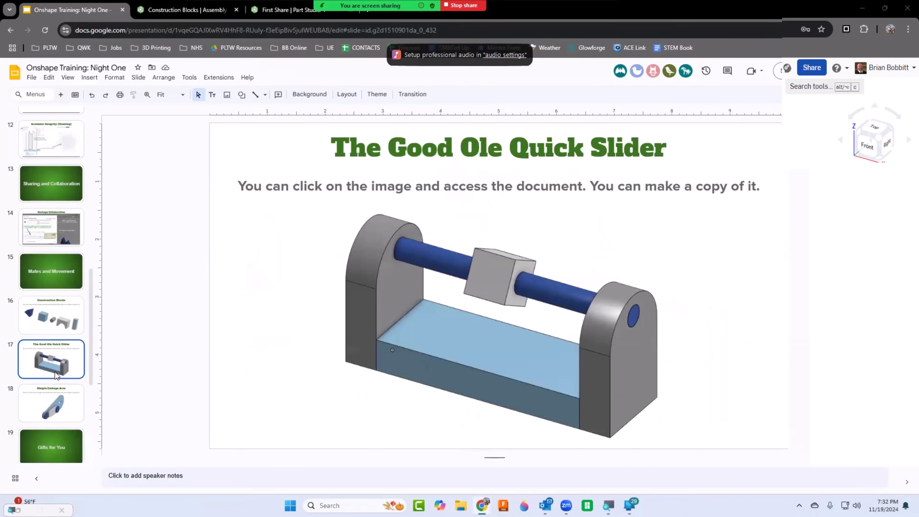
pyautogui.click(516, 314)
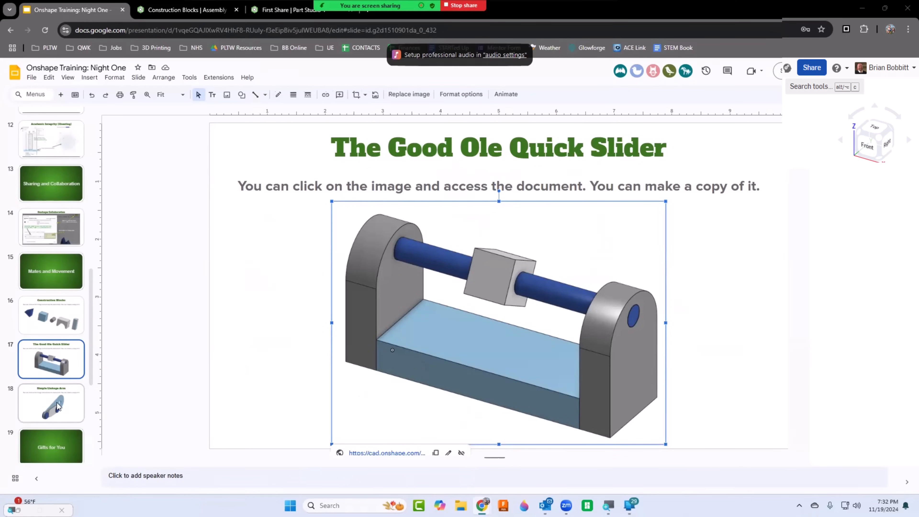
pyautogui.click(56, 402)
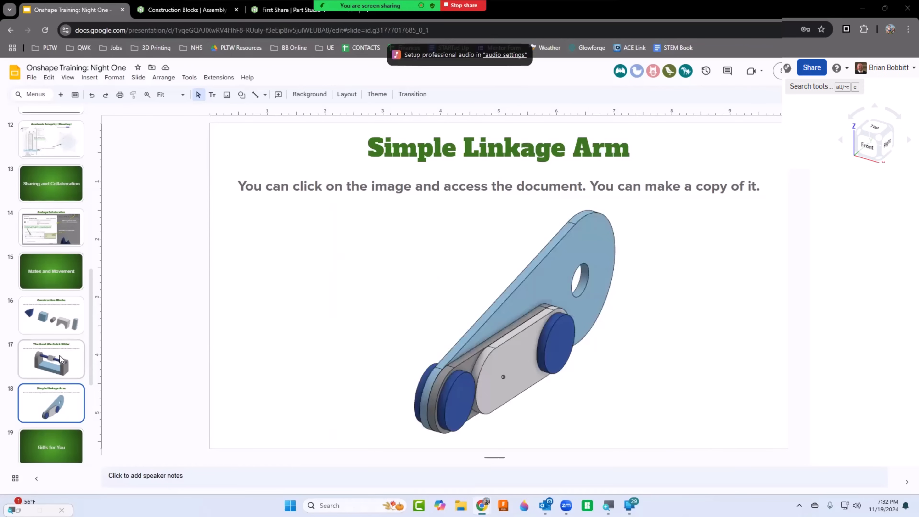
# Open the Onshape document linked to the image on the Good Ole Quick Slider slide.
pyautogui.click(56, 362)
pyautogui.click(493, 319)
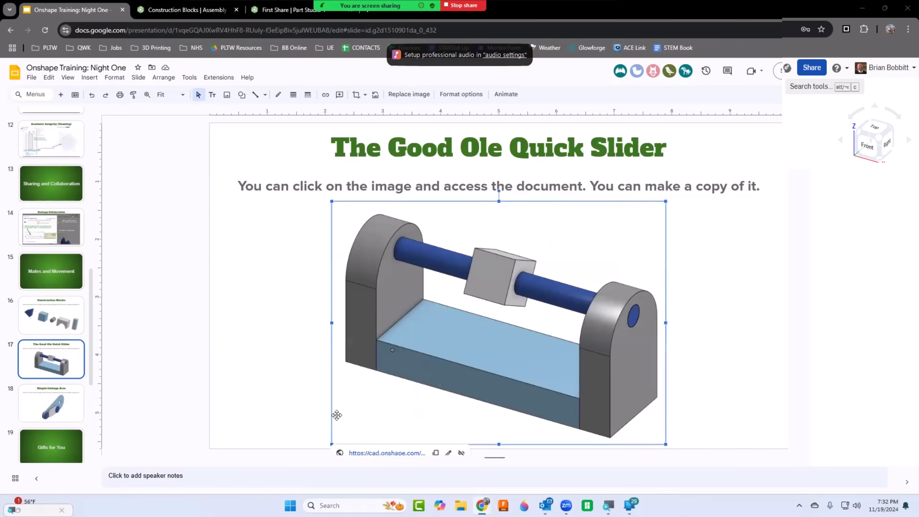
pyautogui.click(391, 453)
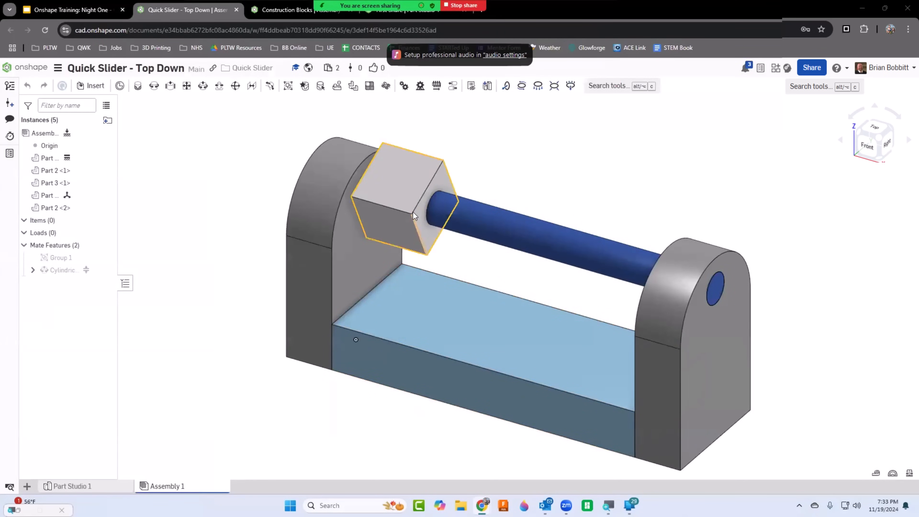
# Slide the block along the Quick Slider's blue rod and expand the cylindrical mate to show its mate connectors.
pyautogui.moveTo(399, 197); pyautogui.dragTo(301, 183)
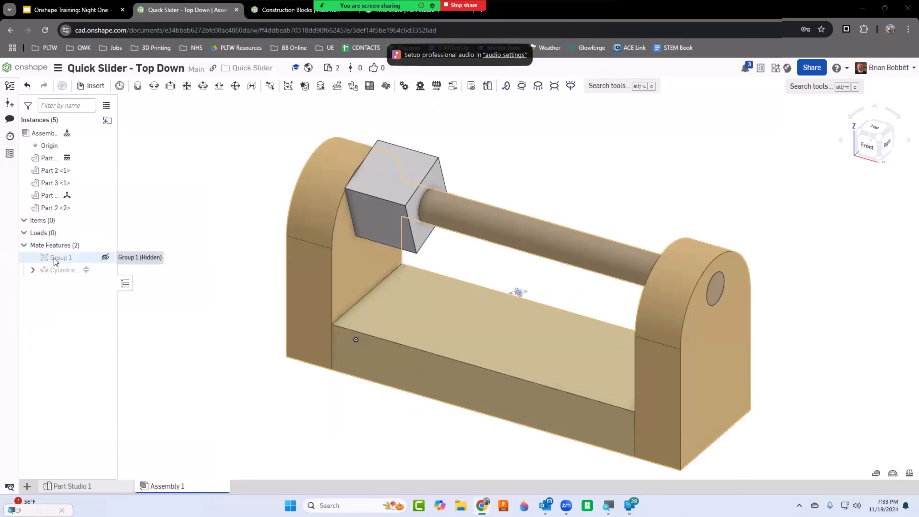
pyautogui.click(33, 271)
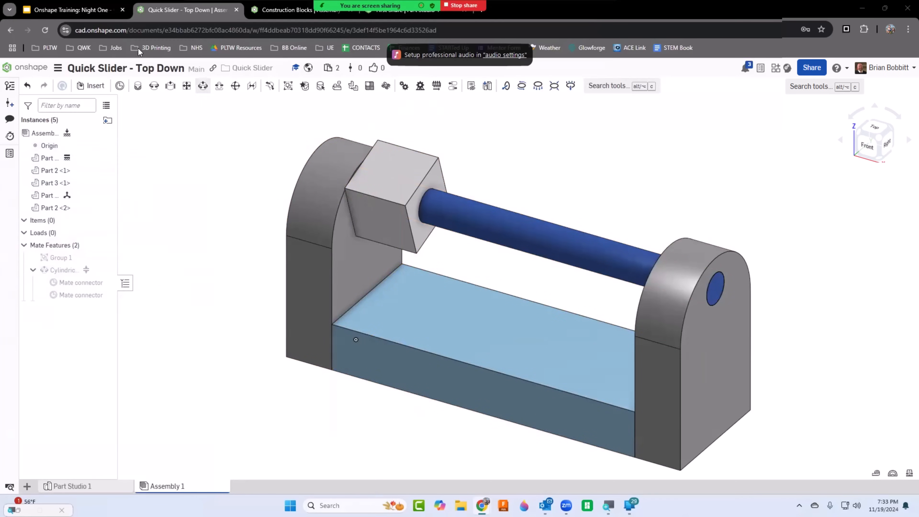
# Return to the Google Slides presentation and open the Onshape document linked to the Simple Linkage Arm image.
pyautogui.click(77, 11)
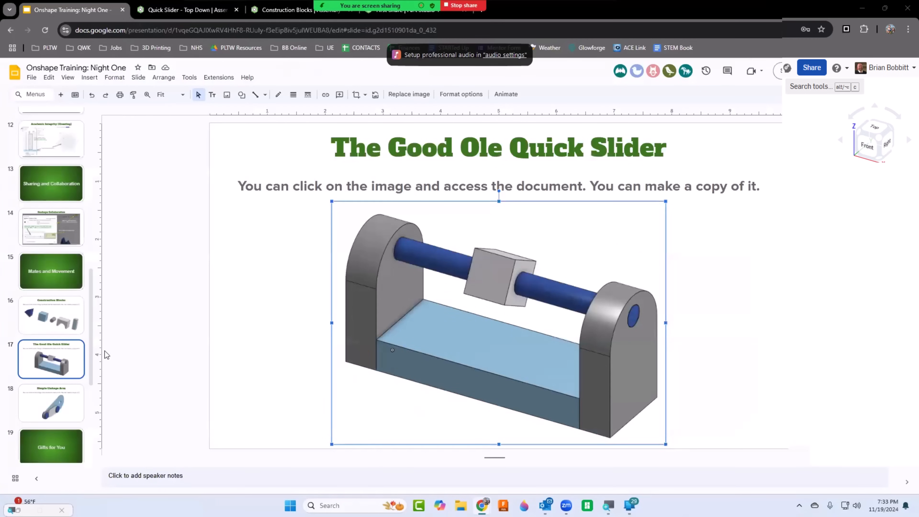
pyautogui.click(53, 400)
pyautogui.click(552, 323)
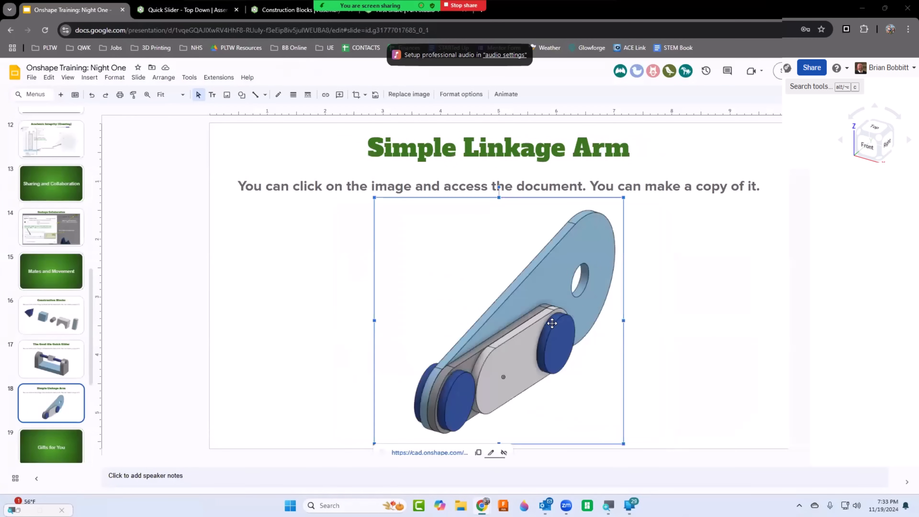
pyautogui.click(435, 453)
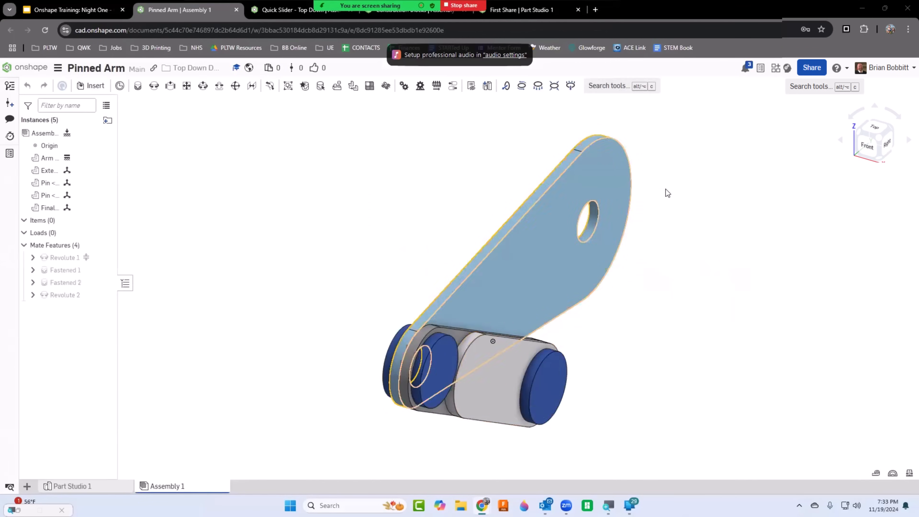
# View the Pinned Arm assembly from its right side and swing the linked arms around their pins to test the revolute mates.
pyautogui.click(887, 144)
pyautogui.moveTo(342, 319); pyautogui.dragTo(91, 284)
pyautogui.scroll(3, 234, 355)
pyautogui.scroll(-5, 234, 355)
pyautogui.moveTo(114, 393); pyautogui.dragTo(420, 281)
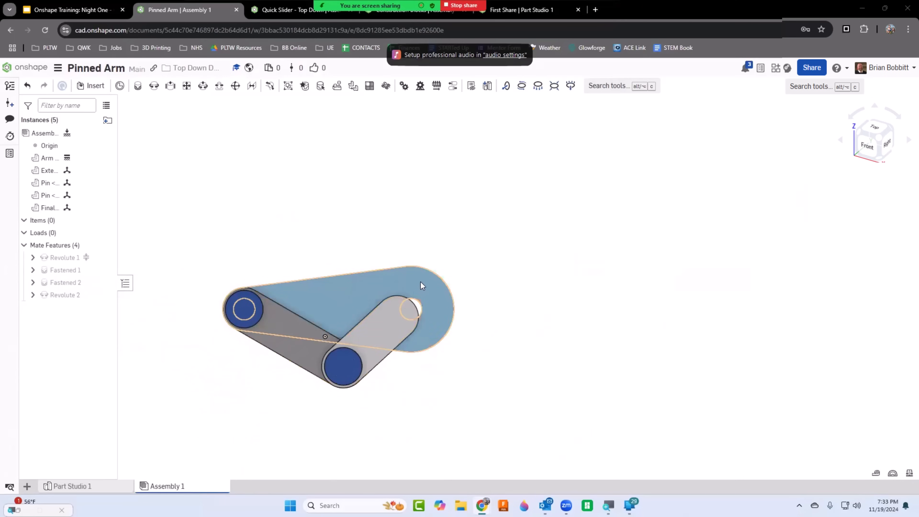
# Inspect the Pinned Arm assembly from behind and close up around the pins to examine how the linked arms overlap.
pyautogui.moveTo(508, 349); pyautogui.dragTo(353, 360, button='right')
pyautogui.scroll(-5, 353, 360)
pyautogui.scroll(10, 353, 360)
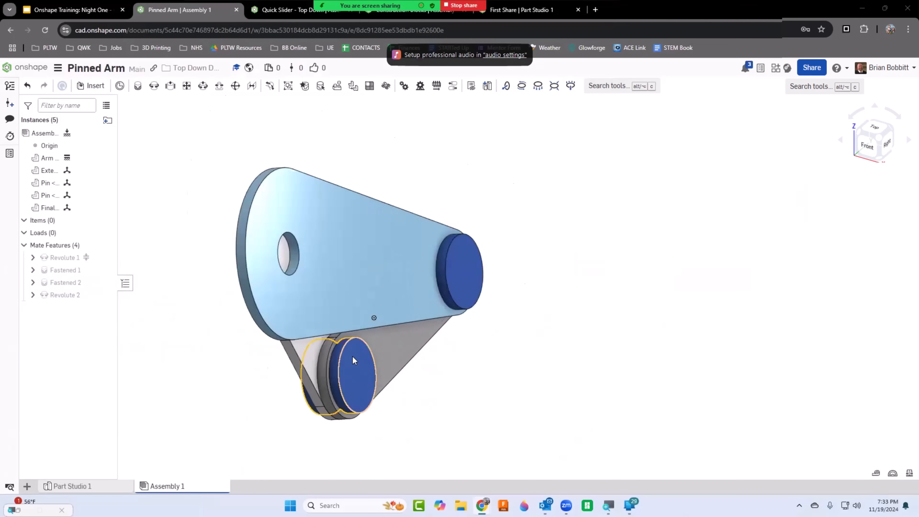
pyautogui.moveTo(333, 299); pyautogui.dragTo(359, 353)
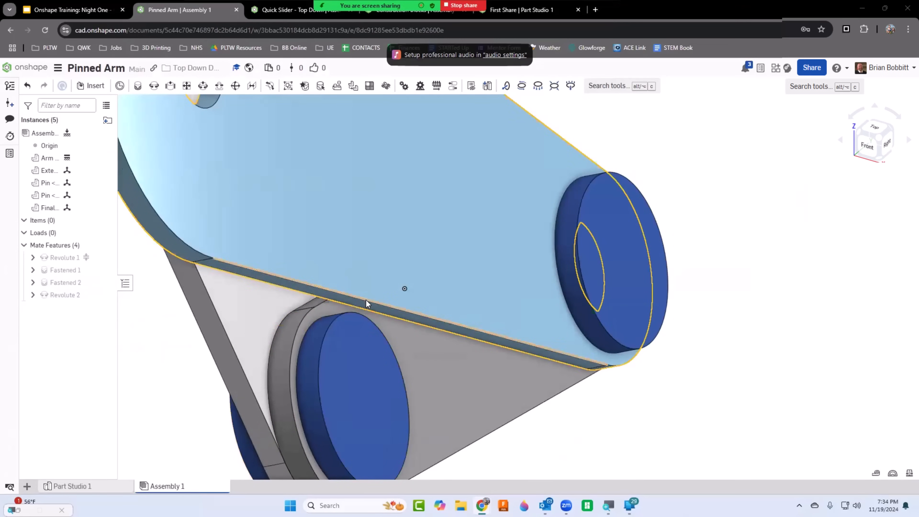
pyautogui.moveTo(366, 300); pyautogui.dragTo(377, 376)
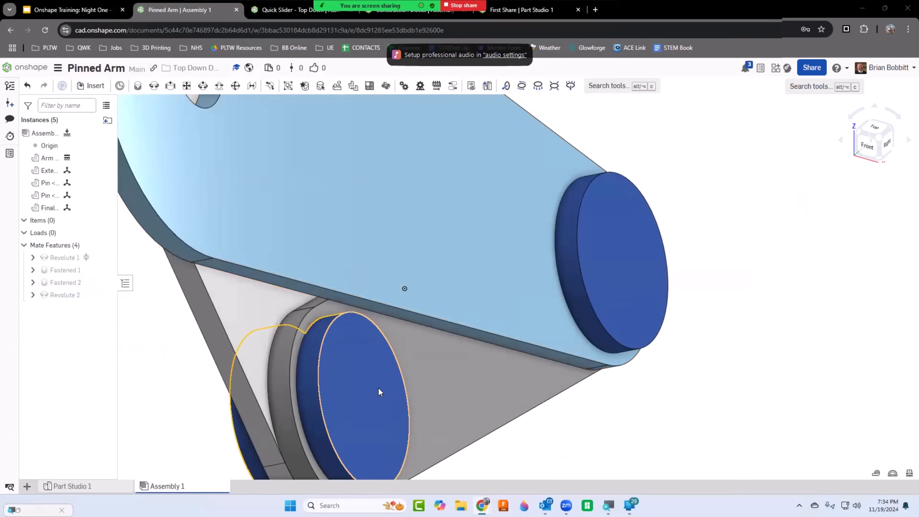
pyautogui.scroll(-5, 379, 387)
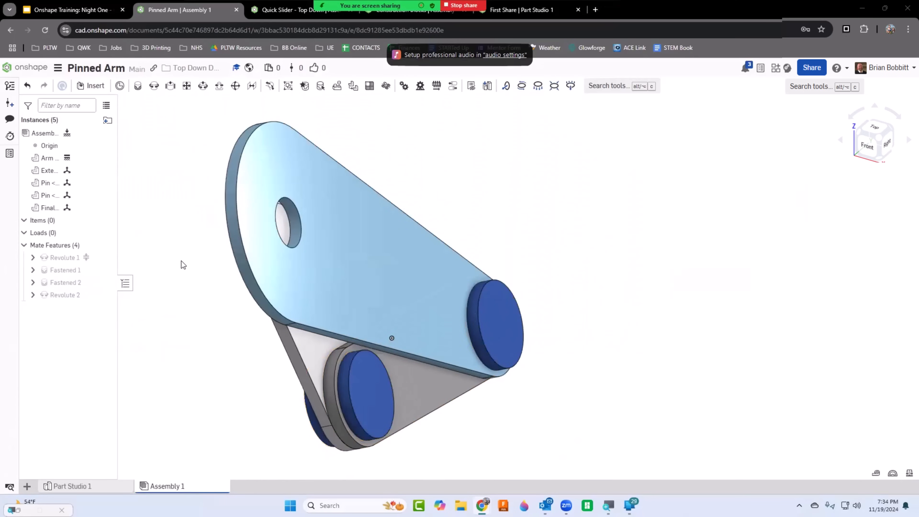
# Edit the Revolute 2 mate, enable its limits to examine the minimum and maximum settings, and discard the edit.
pyautogui.rightClick(68, 295)
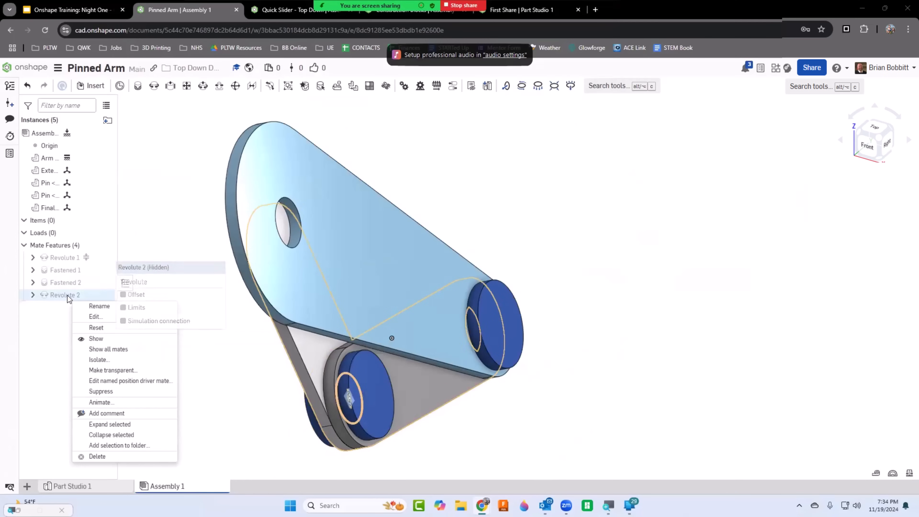
pyautogui.click(93, 317)
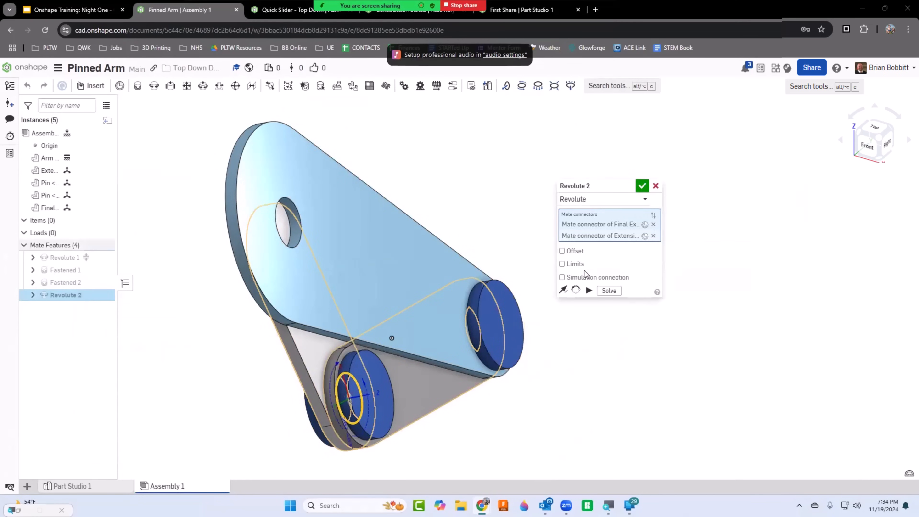
pyautogui.click(562, 264)
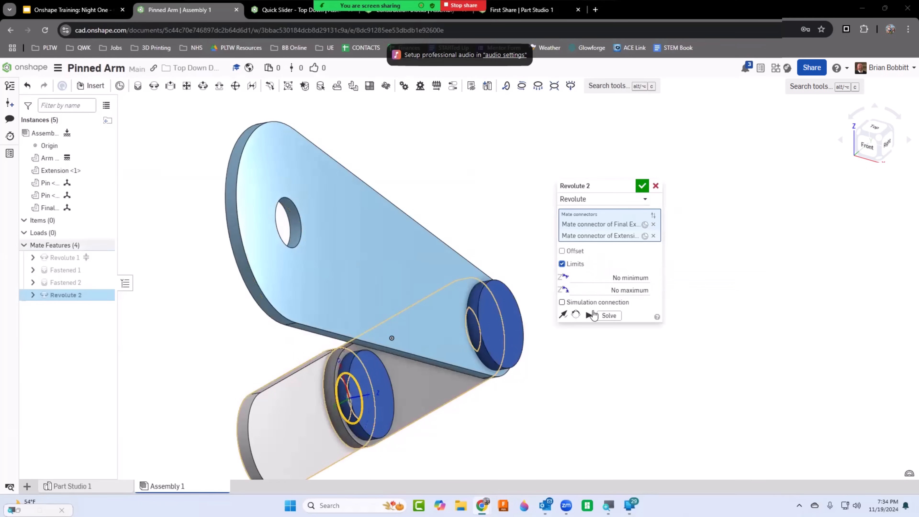
pyautogui.click(657, 188)
# Open the Revolute 1 mate for editing to examine its rotation limits and mate connectors, and close it without changes.
pyautogui.moveTo(369, 270); pyautogui.dragTo(347, 281, button='right')
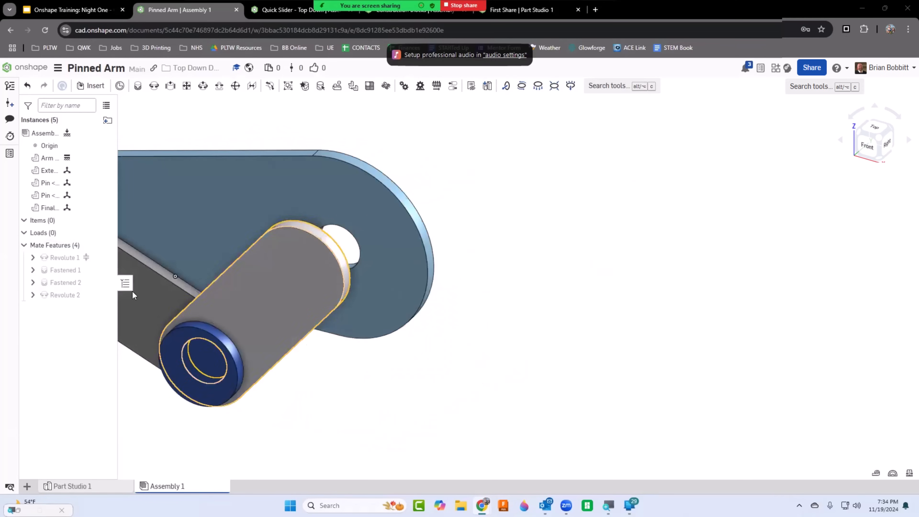
pyautogui.rightClick(73, 259)
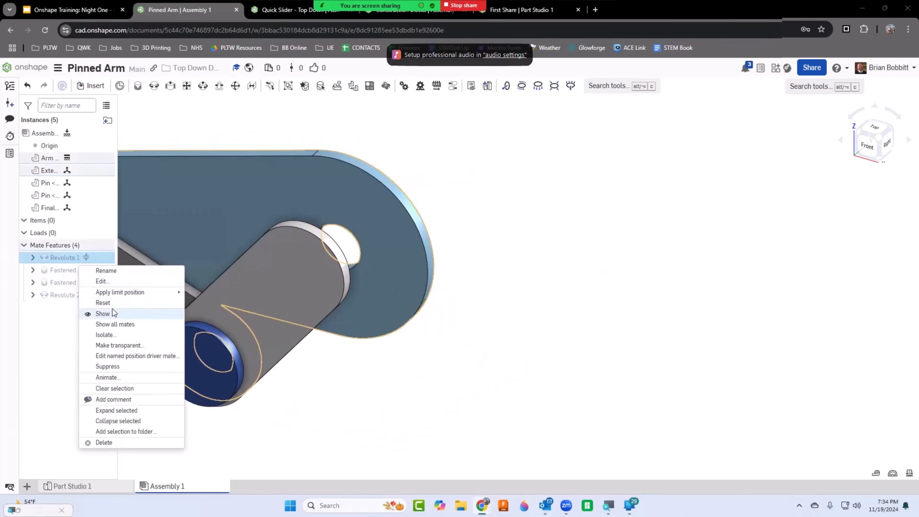
pyautogui.click(119, 282)
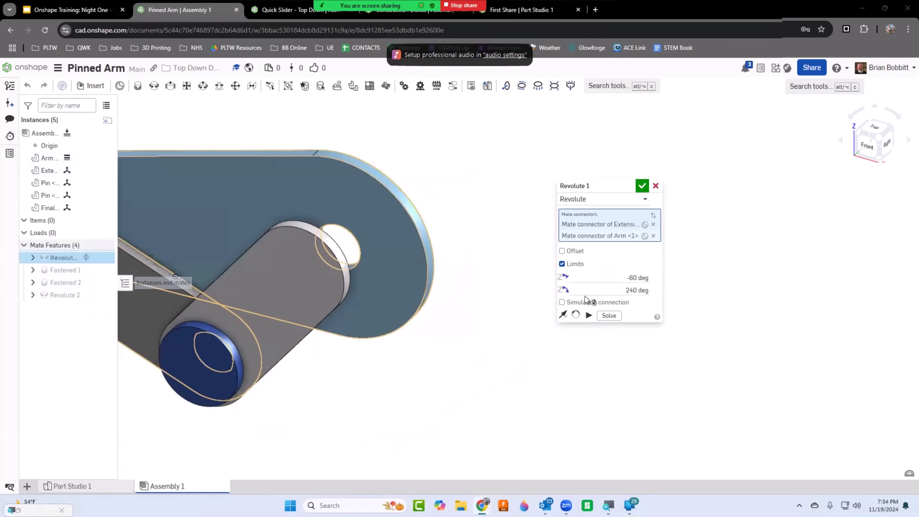
pyautogui.scroll(-5, 494, 307)
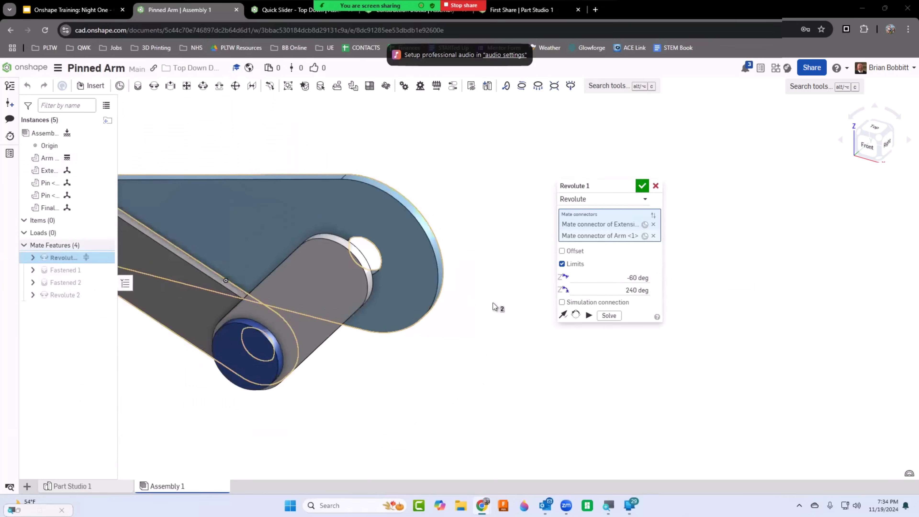
pyautogui.moveTo(54, 255)
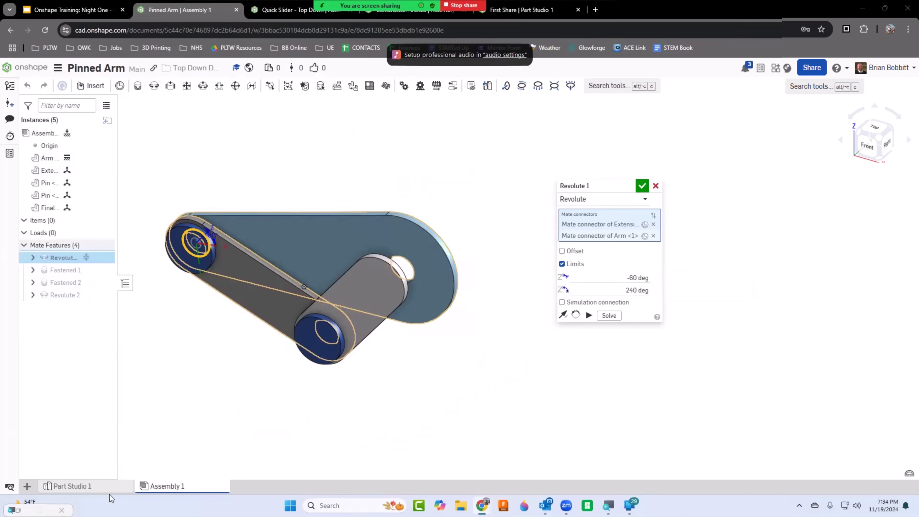
pyautogui.click(655, 186)
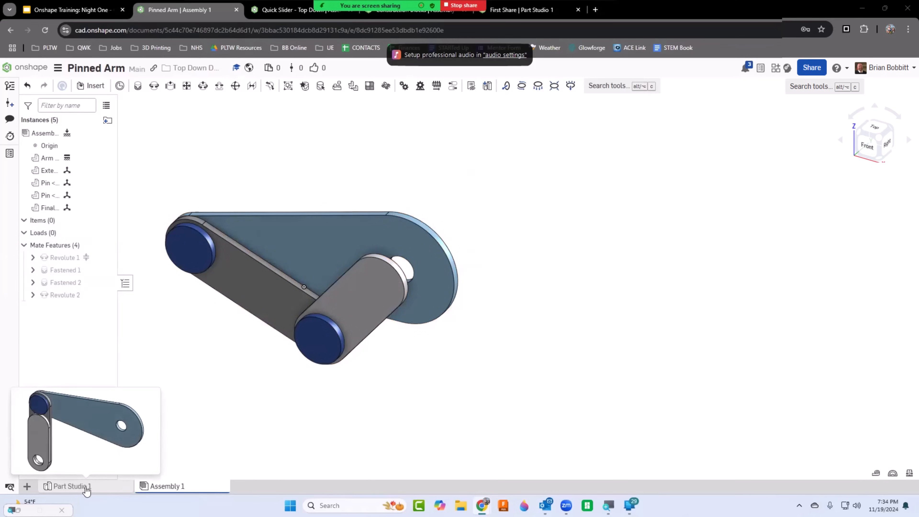
# In Part Studio 1, open the Final Extension's Sketch 6 to examine its sketch plane and dimension, and leave it unchanged.
pyautogui.click(70, 487)
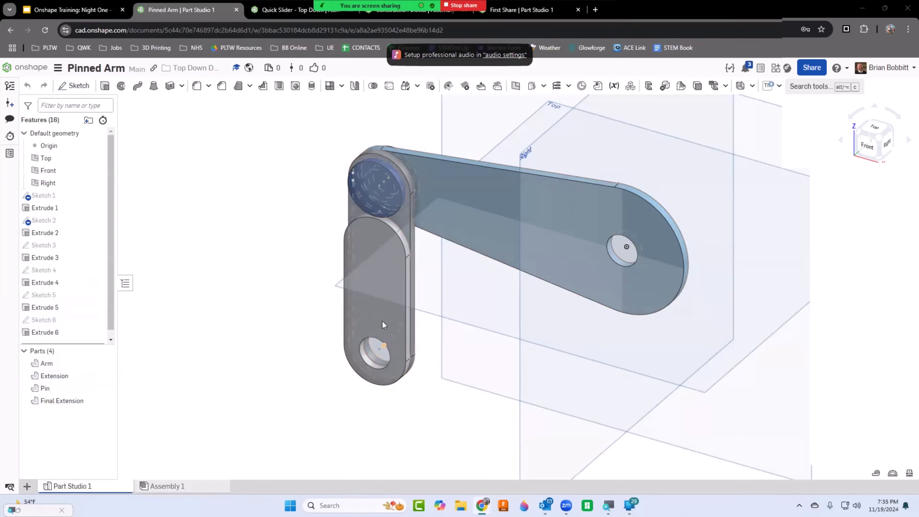
pyautogui.click(369, 247)
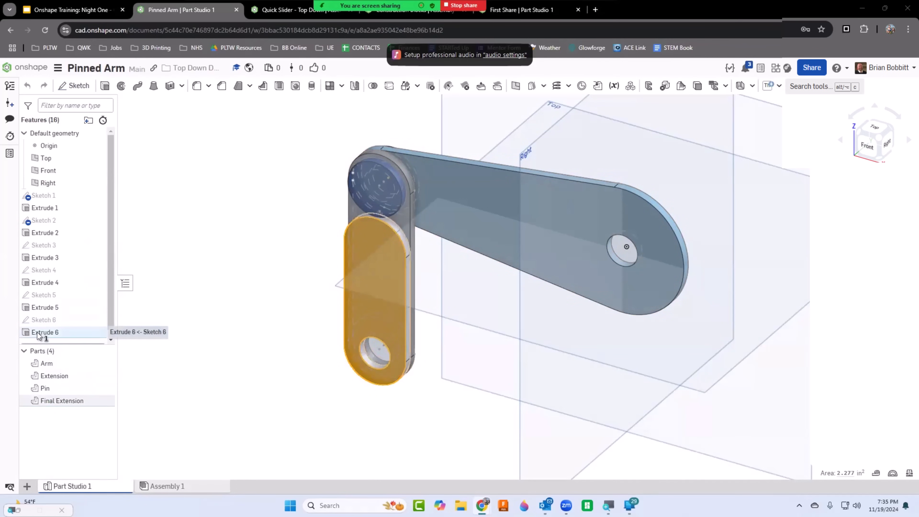
pyautogui.rightClick(44, 321)
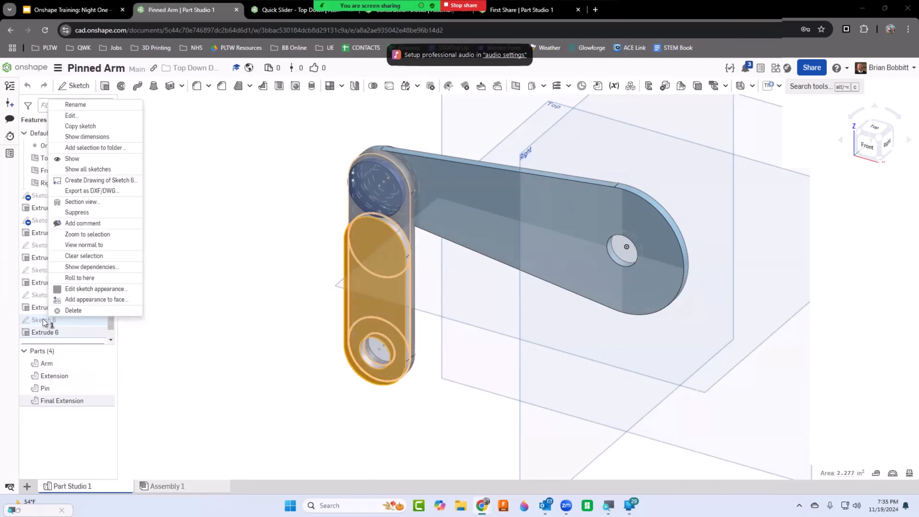
pyautogui.click(81, 116)
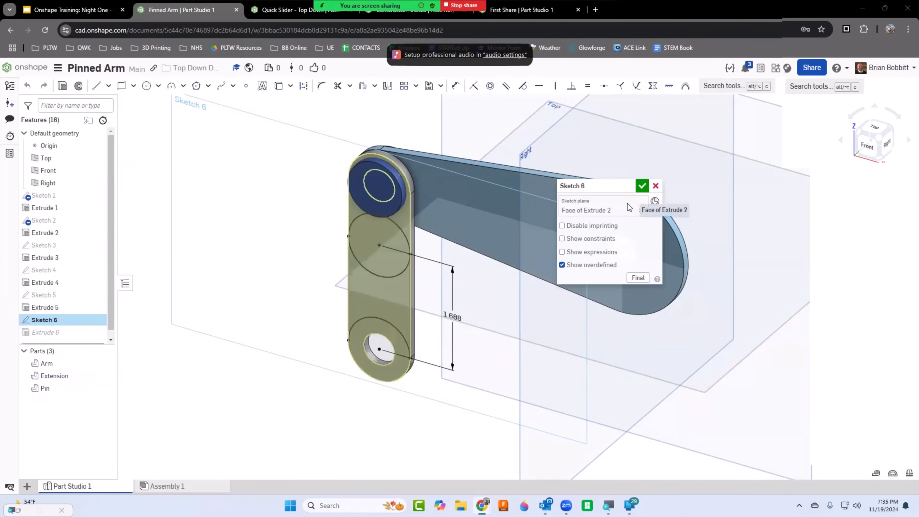
pyautogui.click(656, 186)
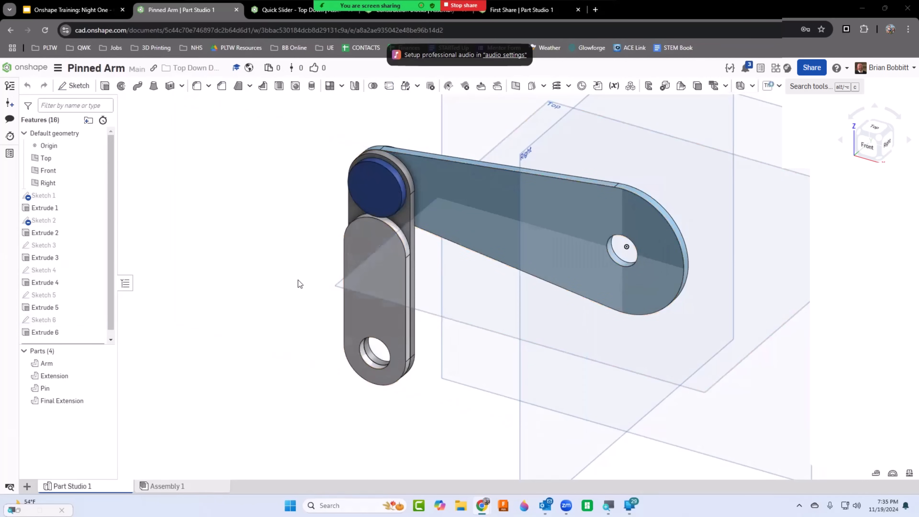